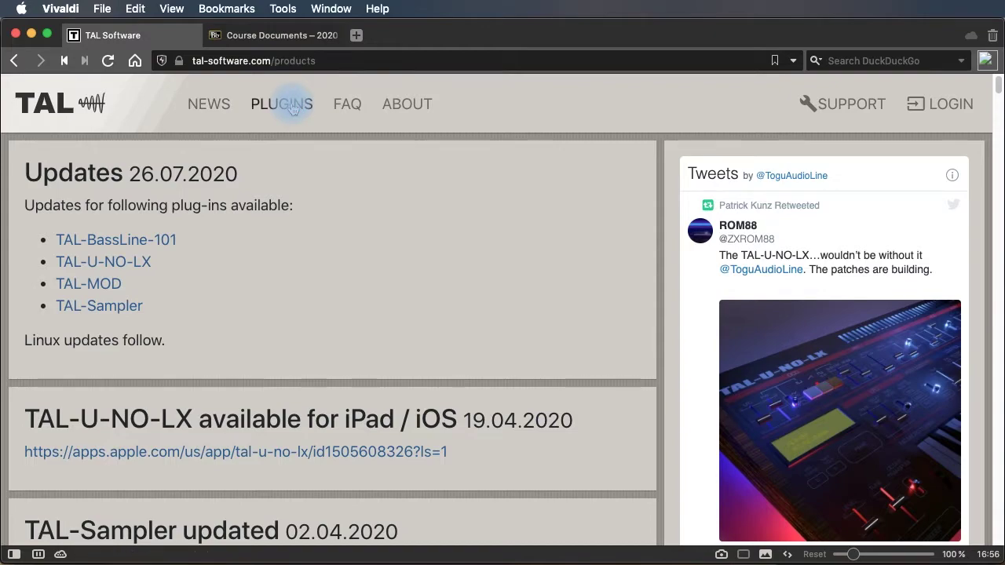
Find the free TAL-NoiseMaker synthesizer in the TAL plugin list, open its product page and look through it.
scroll(481, 319, down, 5)
scroll(483, 322, down, 10)
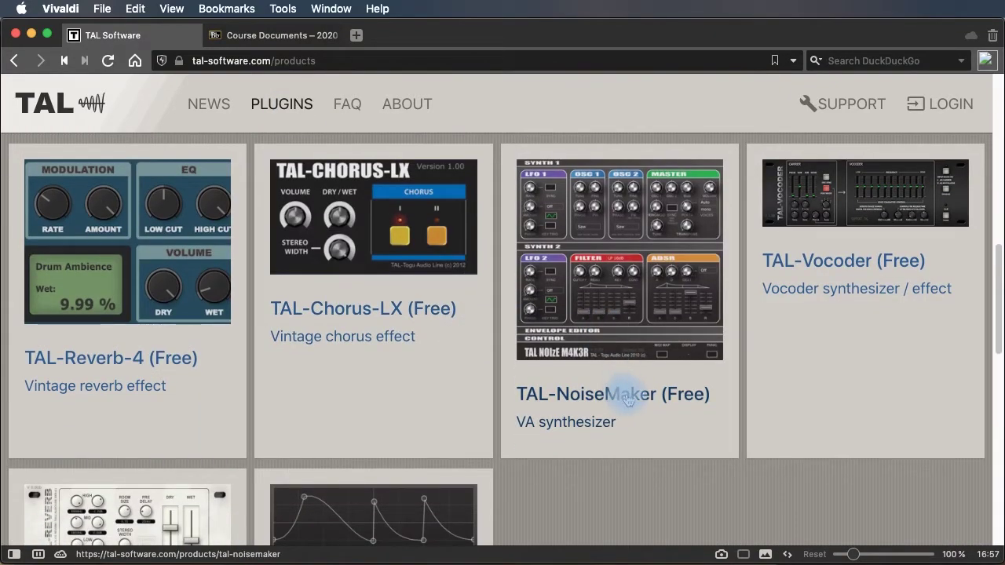
click(628, 401)
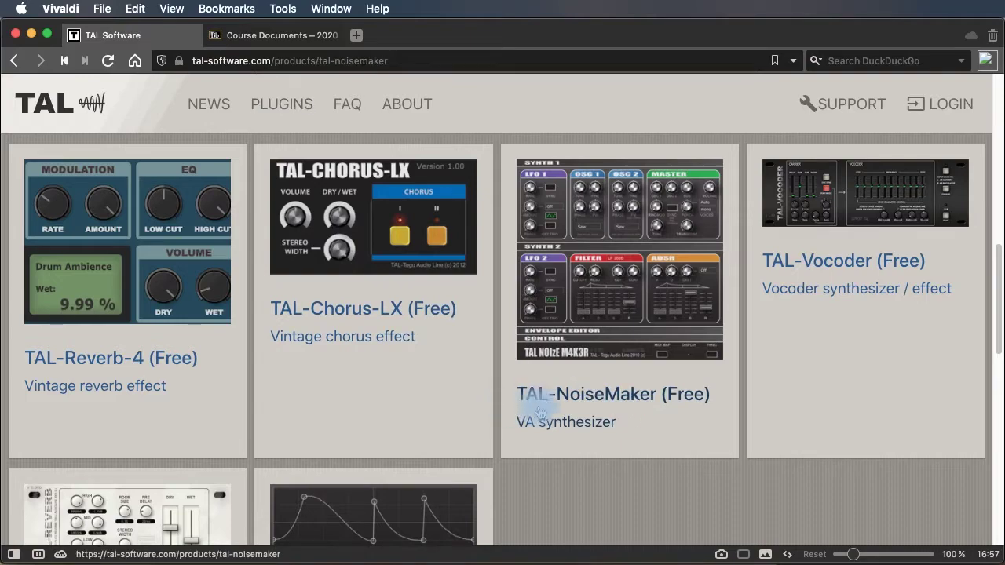
scroll(618, 416, down, 10)
scroll(618, 416, up, 10)
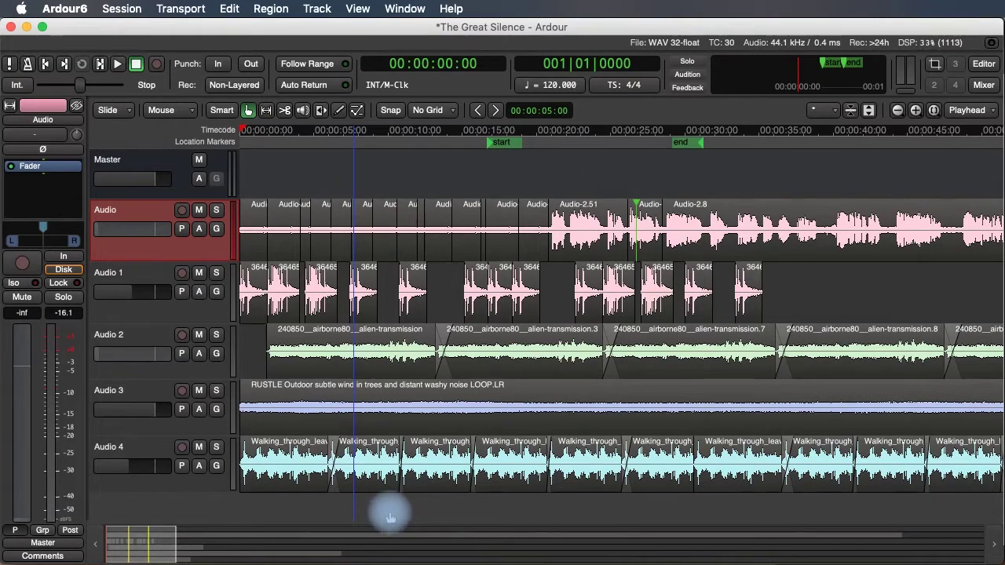
Switch to Ardour and play the session from the beginning to hear the current mix, stopping after about 13 seconds.
key(space)
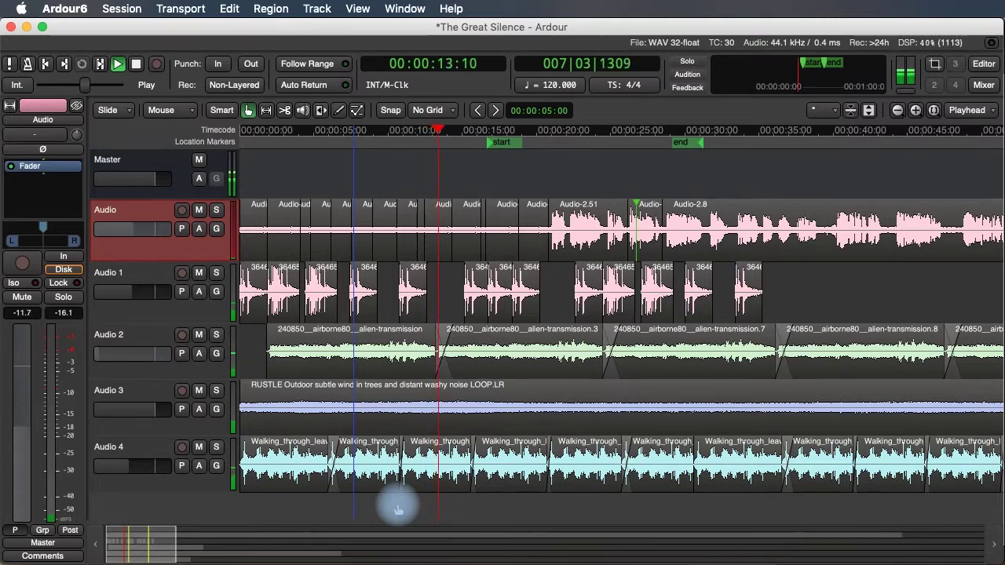
key(space)
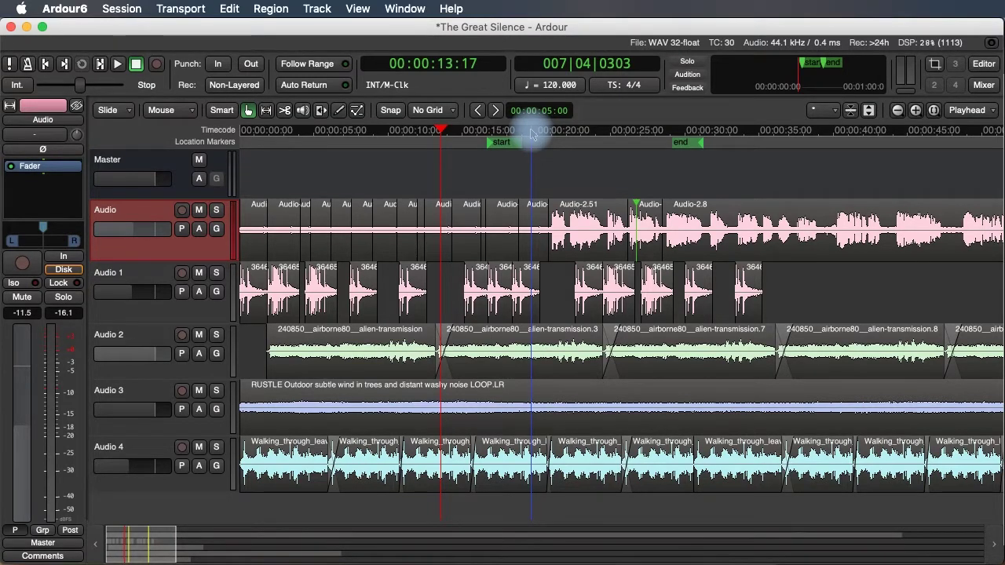
Inspect the fader automation lanes of tracks Audio 1 and Audio 2, hiding each lane again.
click(199, 292)
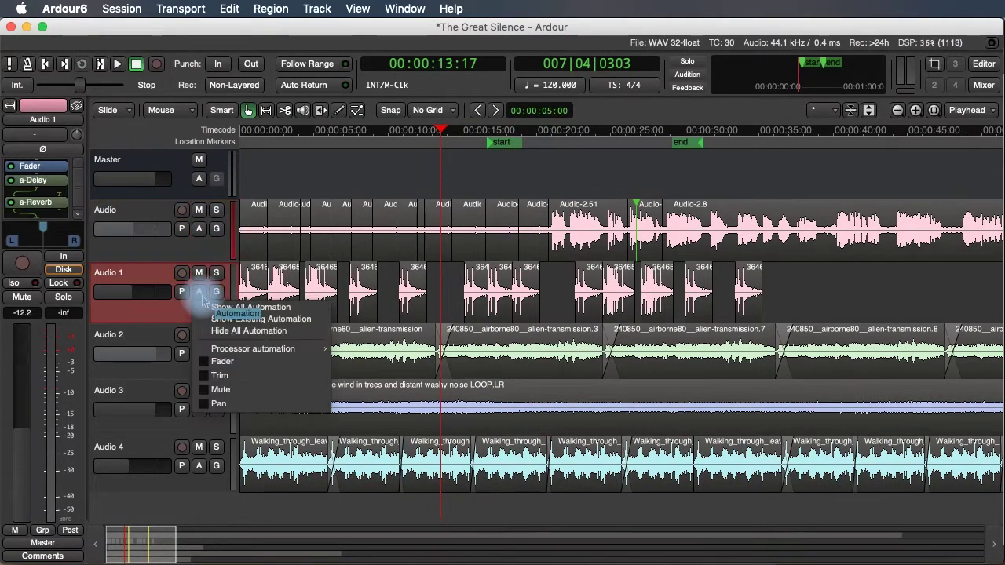
click(209, 362)
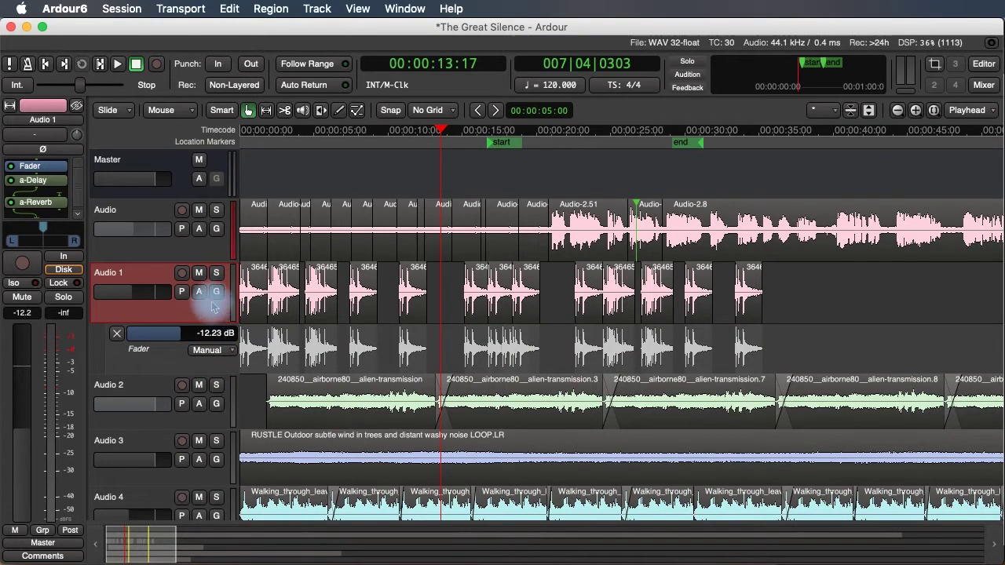
click(116, 333)
click(200, 354)
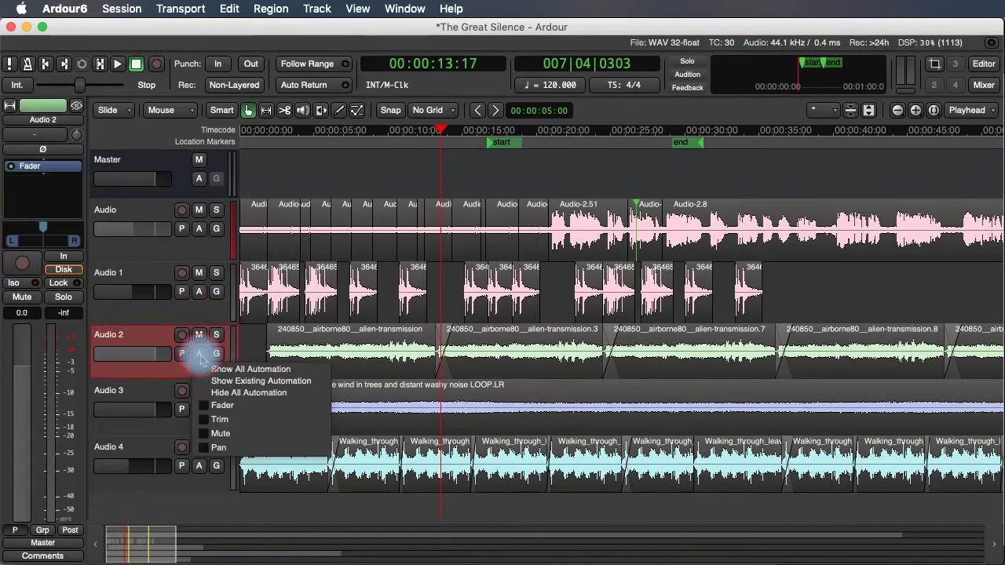
click(220, 405)
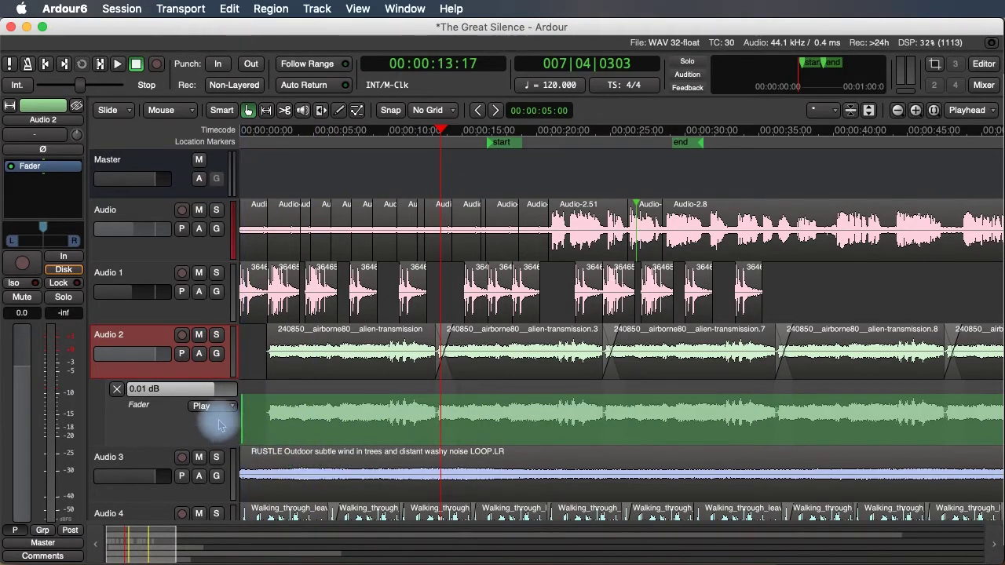
click(117, 391)
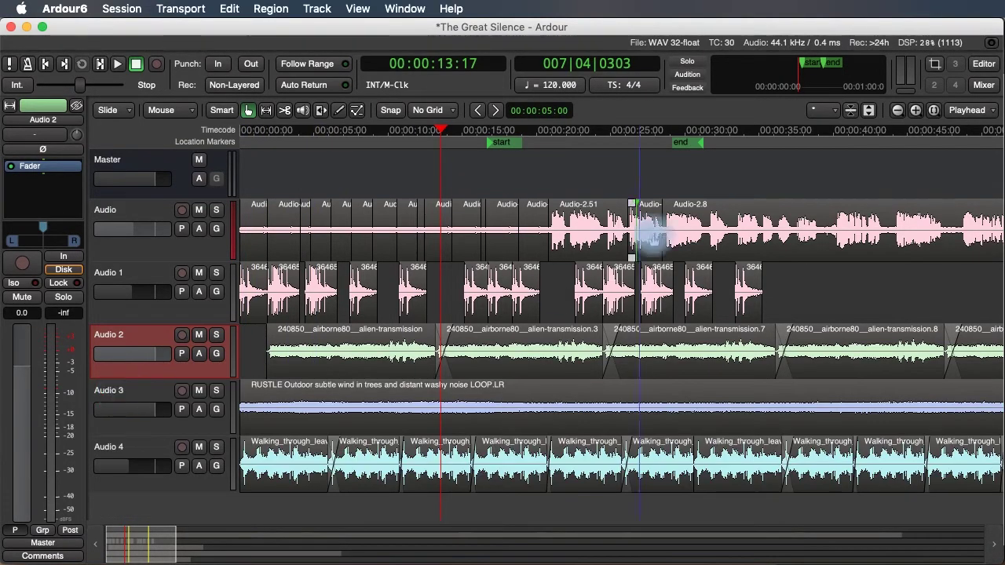
Play the full mix from shortly before the Audio-2.51 region to about 29 seconds.
click(527, 131)
key(space)
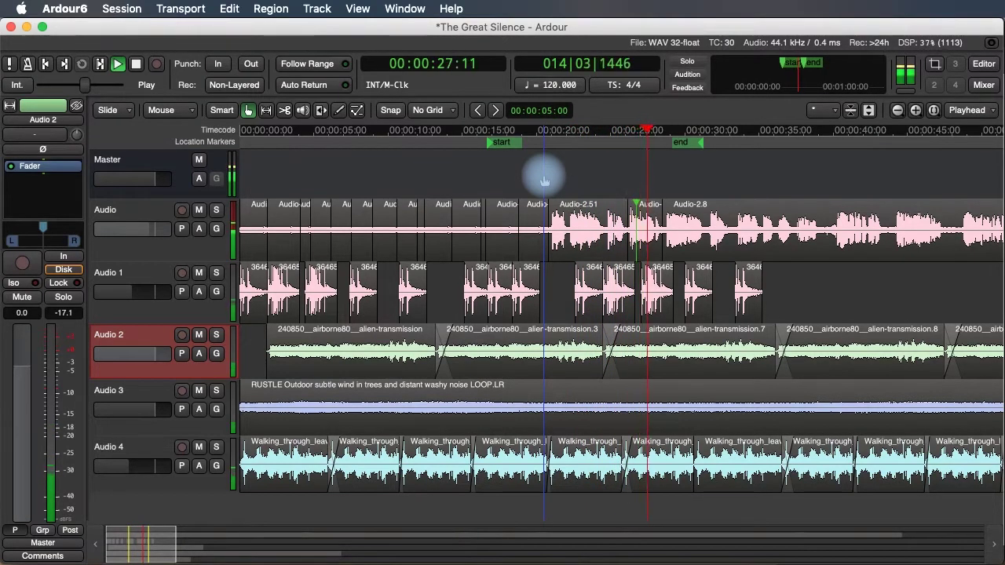
key(space)
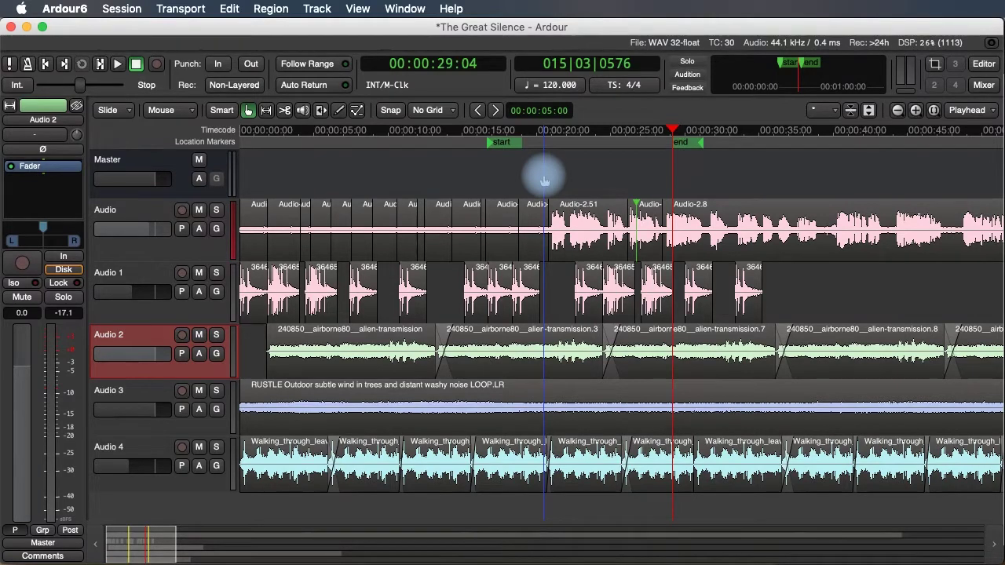
Add the Ardour Team's a-Compressor (LV2) plugin to the track named Audio, placing it after the fader.
click(164, 253)
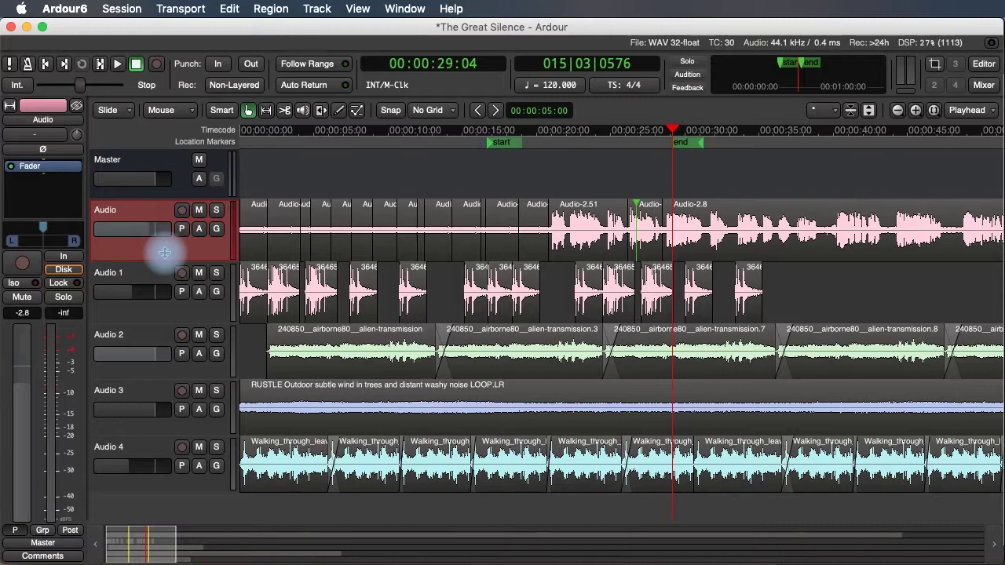
right_click(46, 185)
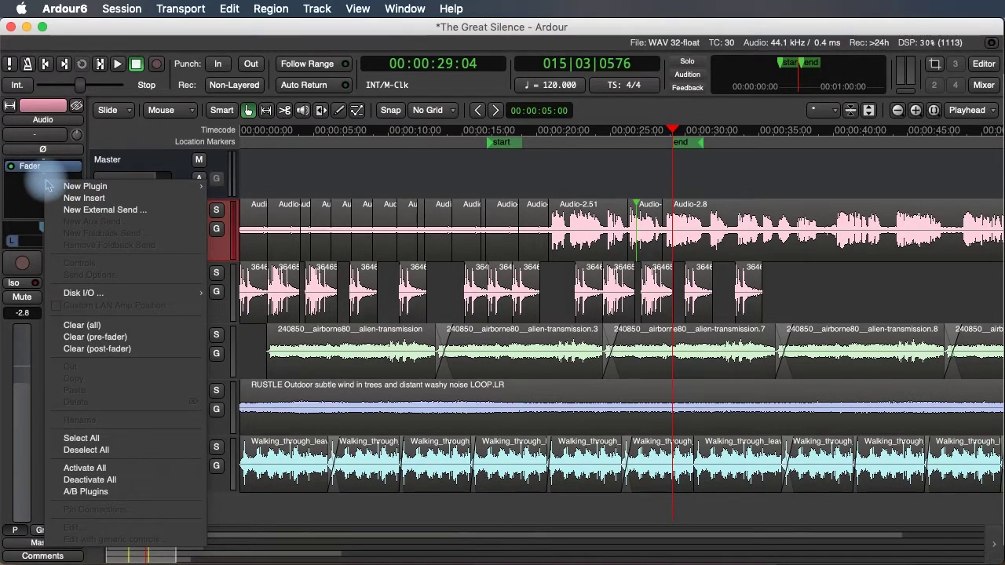
mouse_move(88, 191)
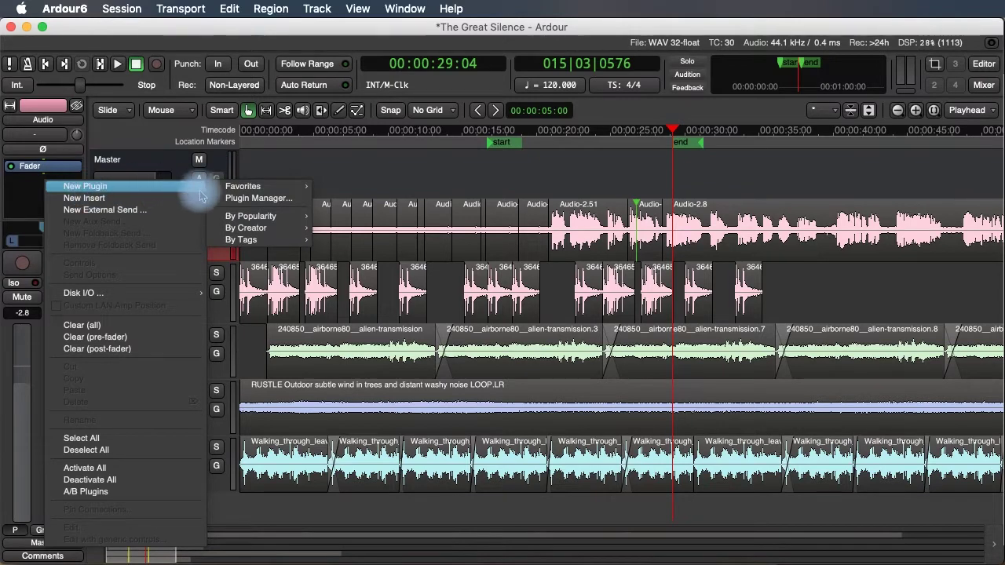
mouse_move(232, 229)
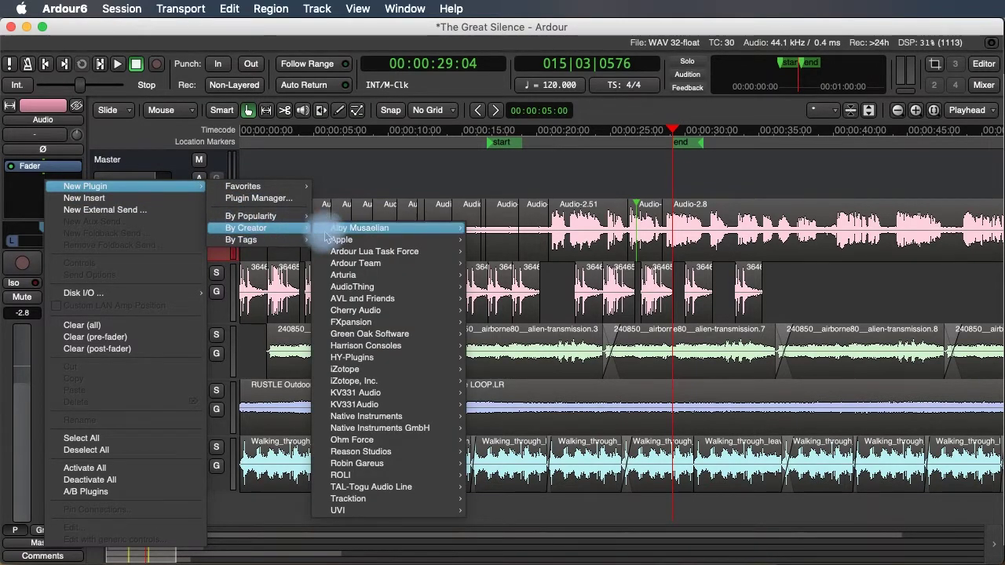
mouse_move(394, 265)
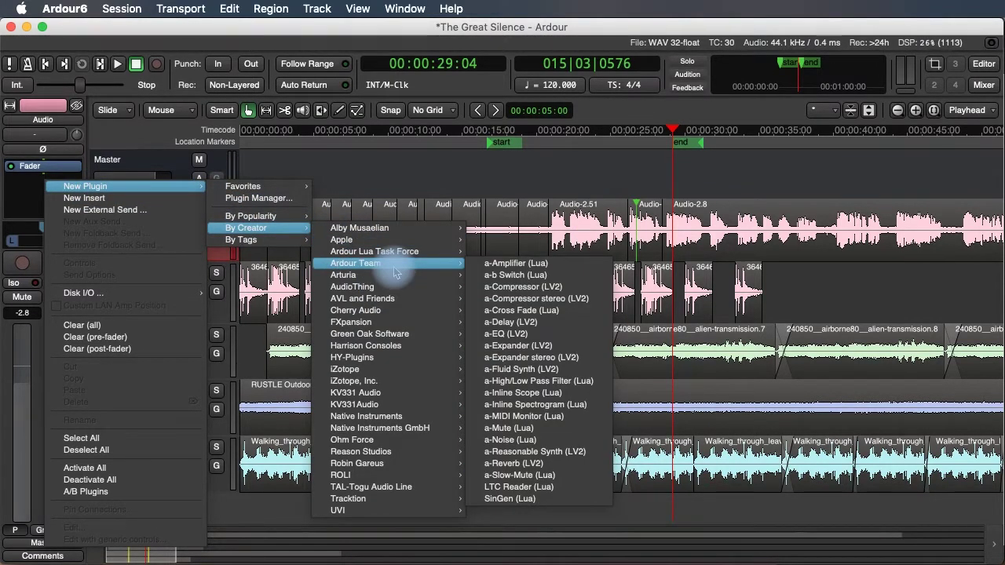
click(555, 288)
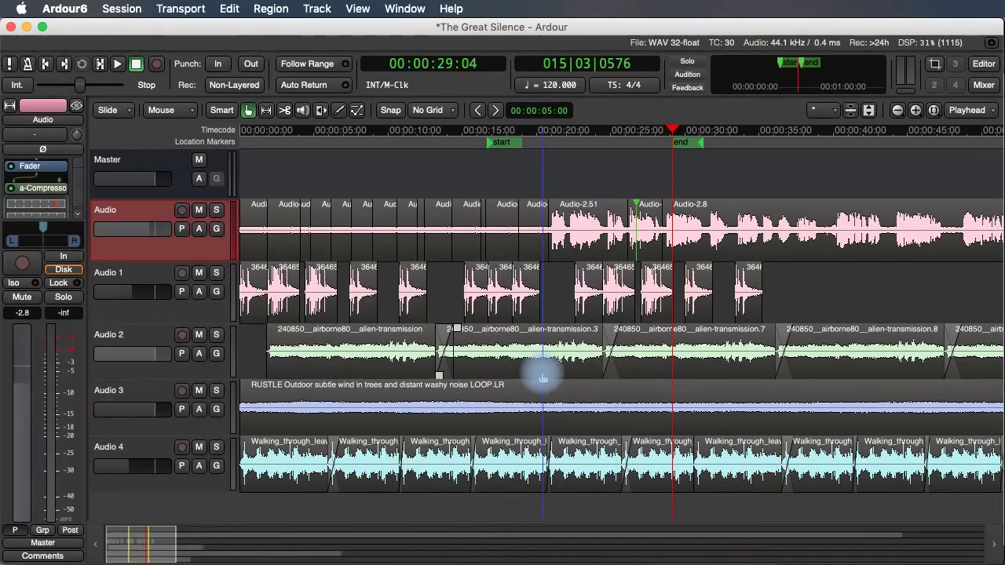
Open the a-Compressor's window, solo the Audio track and place the window clear of the voice regions.
double_click(33, 188)
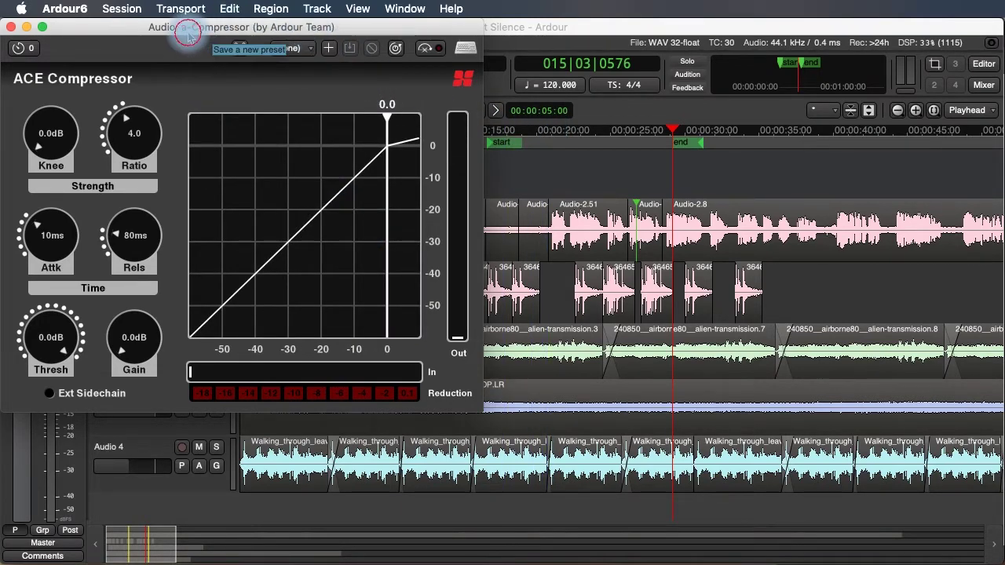
drag(186, 34, 322, 297)
click(216, 209)
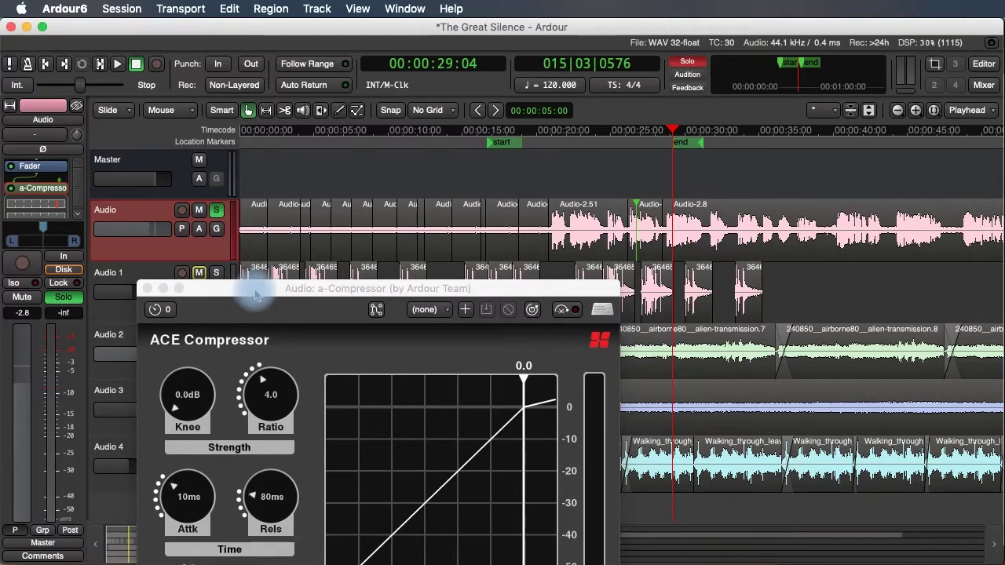
drag(255, 294, 155, 112)
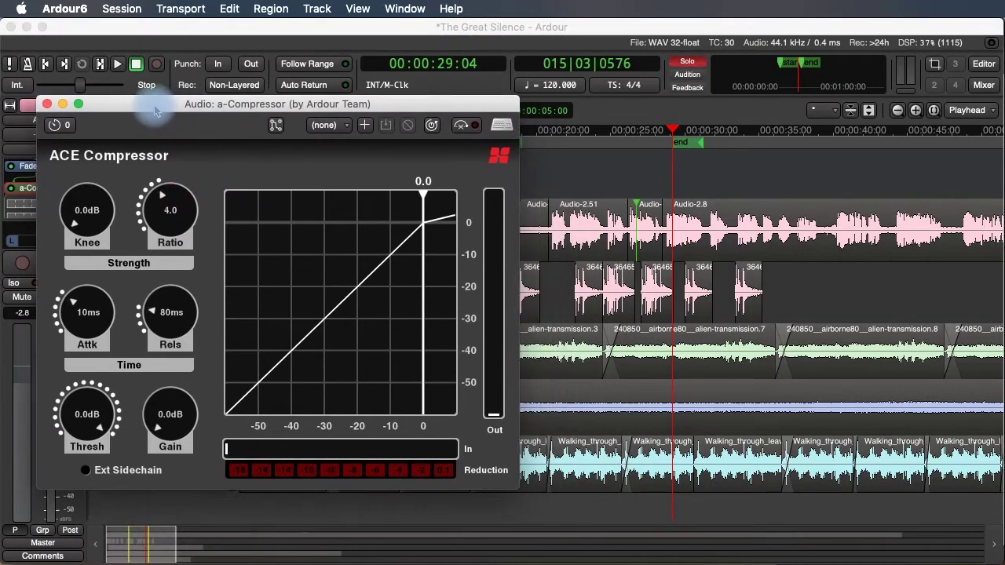
Play the soloed Audio track from the start of Audio-2.51 while watching the compressor's level display.
click(547, 129)
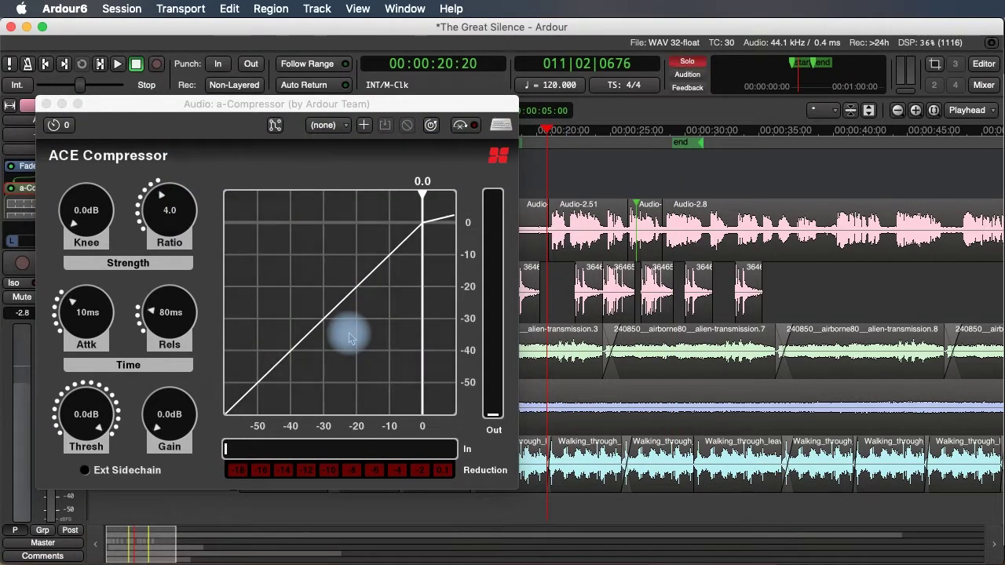
key(space)
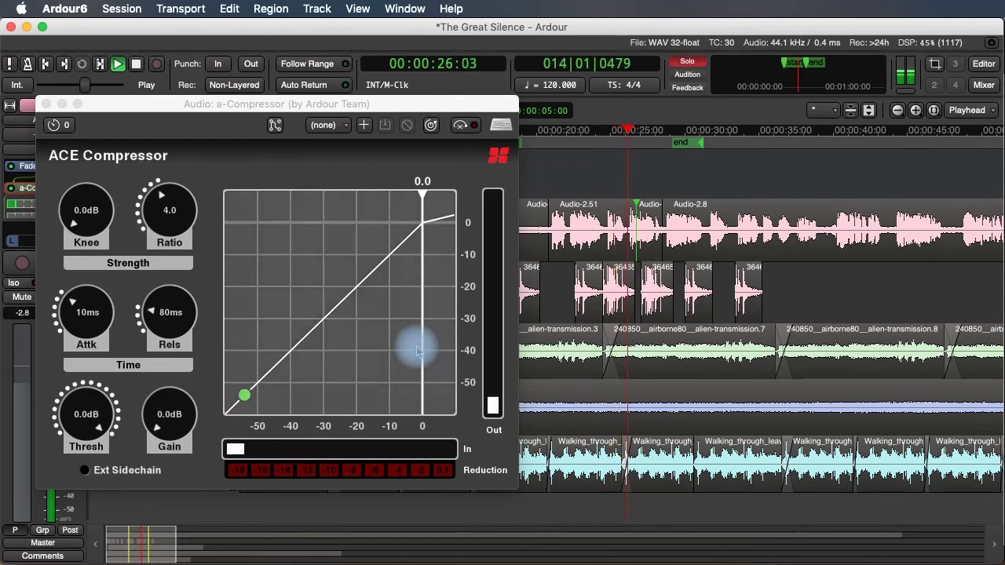
key(space)
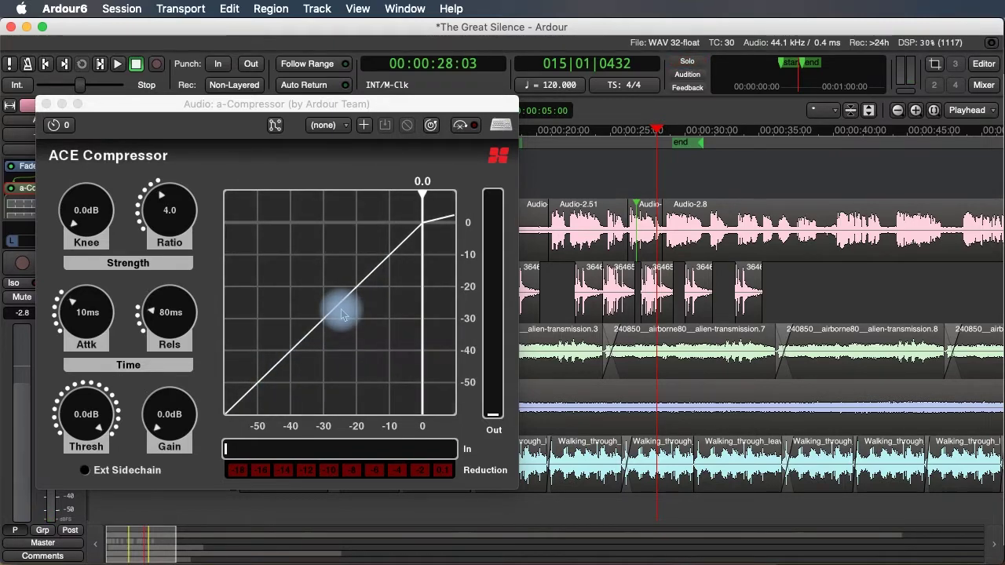
Try out the compressor's threshold on the graph and dial, finishing at -1.8 dB.
drag(423, 200, 306, 222)
mouse_move(86, 414)
mouse_down()
mouse_move(86, 444)
mouse_move(87, 388)
mouse_move(88, 429)
mouse_move(95, 402)
mouse_up()
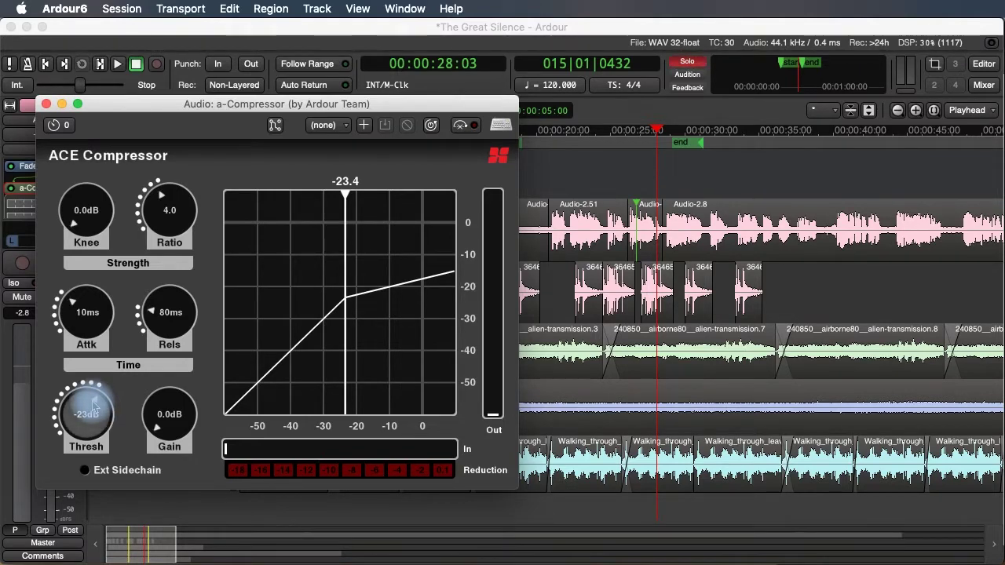
drag(94, 402, 112, 303)
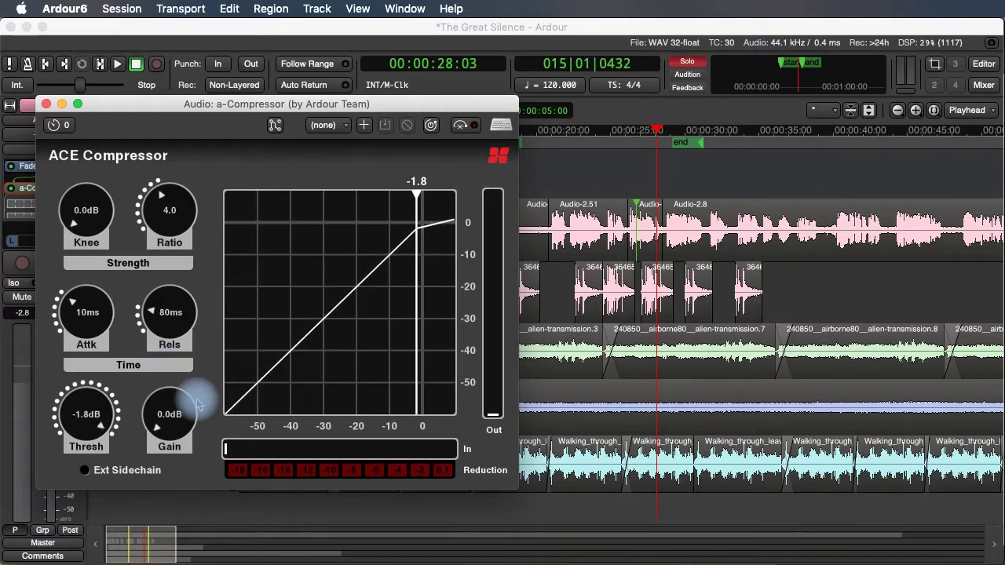
Play the soloed voice from about 27 seconds to check the compressor at the -1.8 dB threshold.
click(640, 130)
key(space)
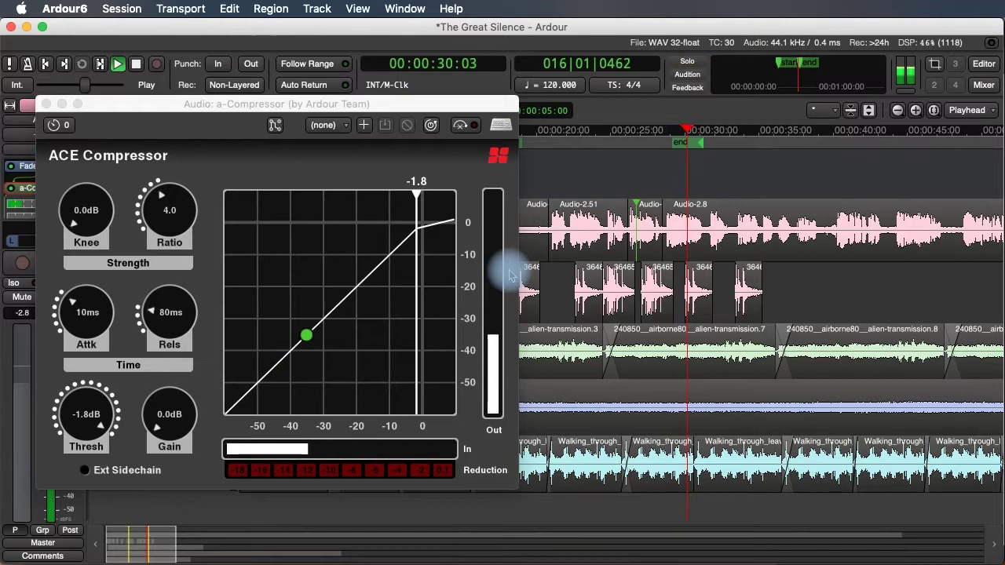
key(space)
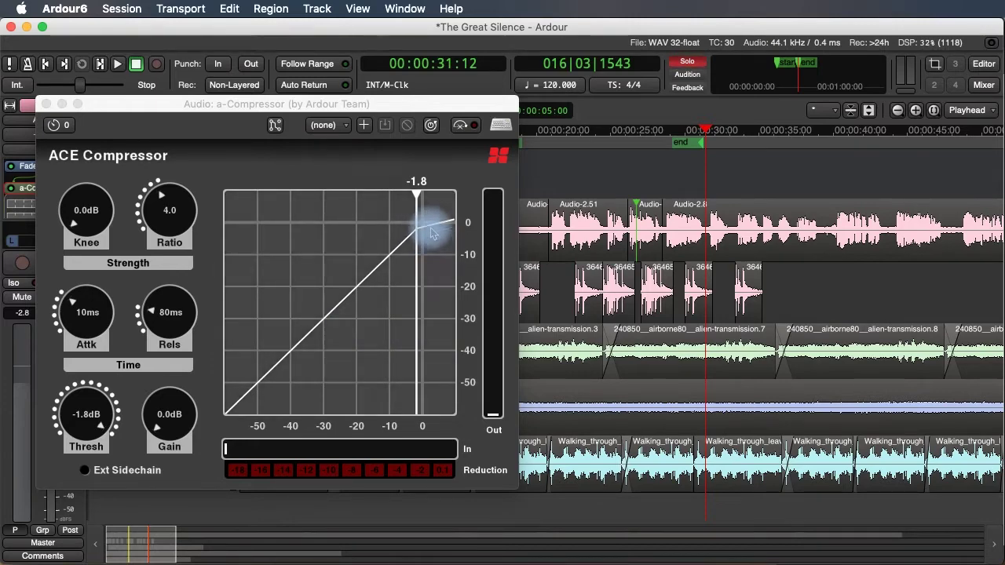
Lower the compressor's threshold to -29.7 dB on the graph.
click(418, 196)
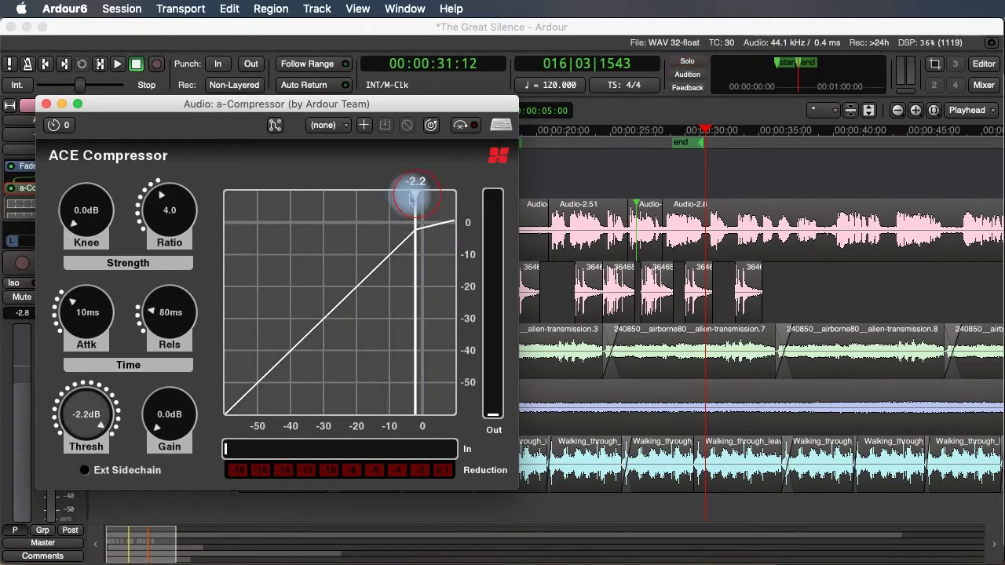
drag(415, 193, 299, 224)
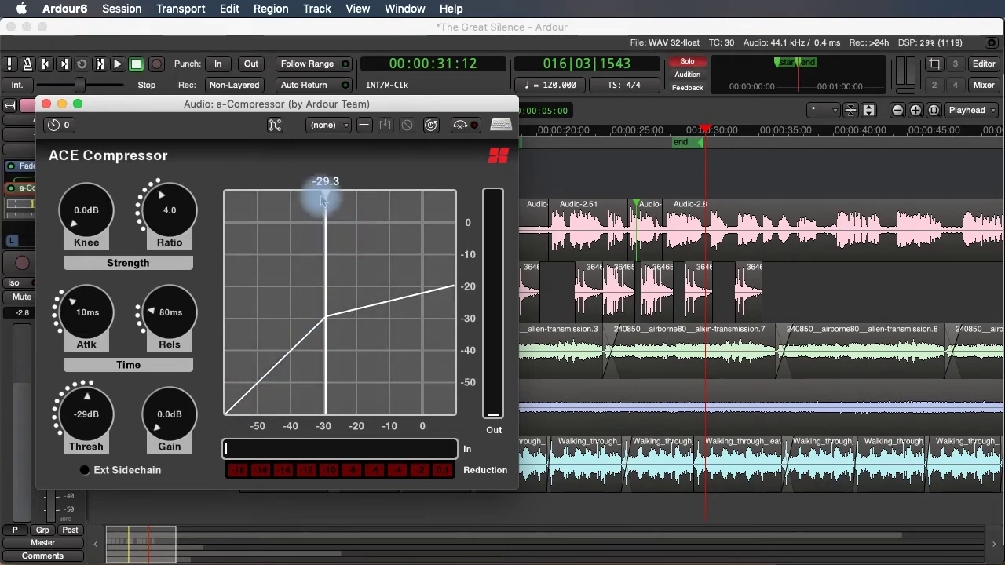
mouse_move(323, 200)
mouse_down()
mouse_move(442, 191)
mouse_move(326, 209)
mouse_up()
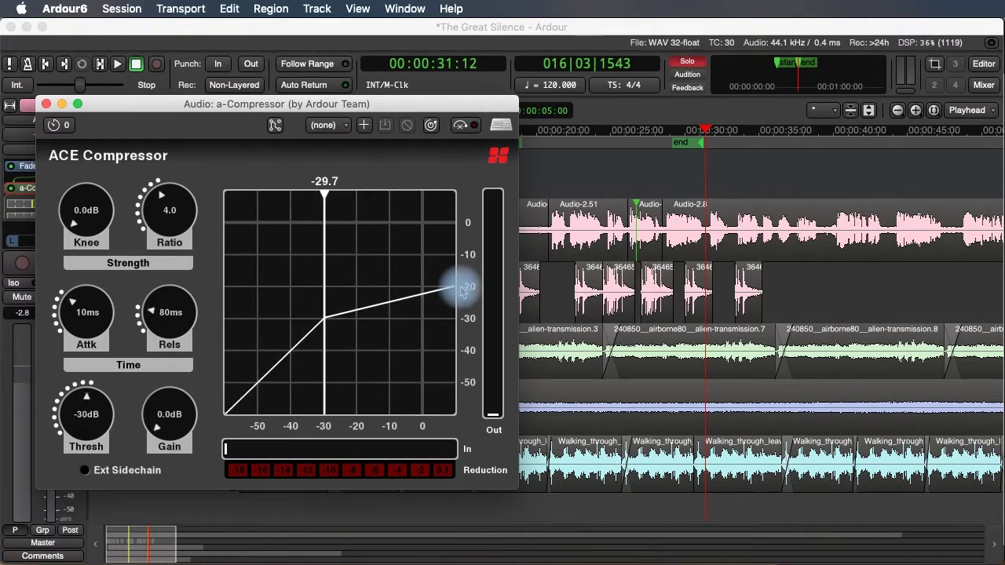
Play the soloed voice from the beginning of Audio-2.51 and watch the gain reduction meter, stopping at about 29 seconds.
click(552, 134)
key(space)
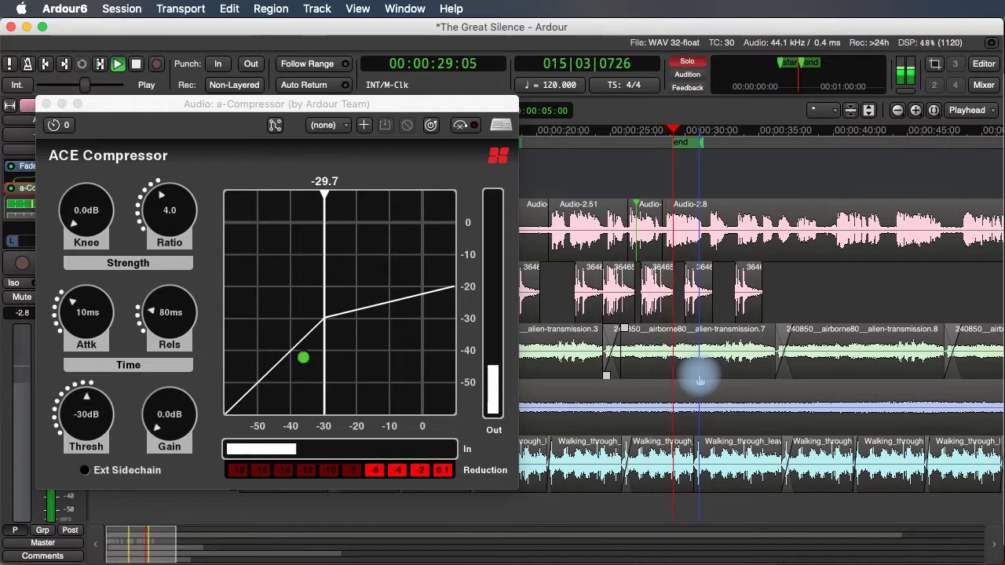
key(space)
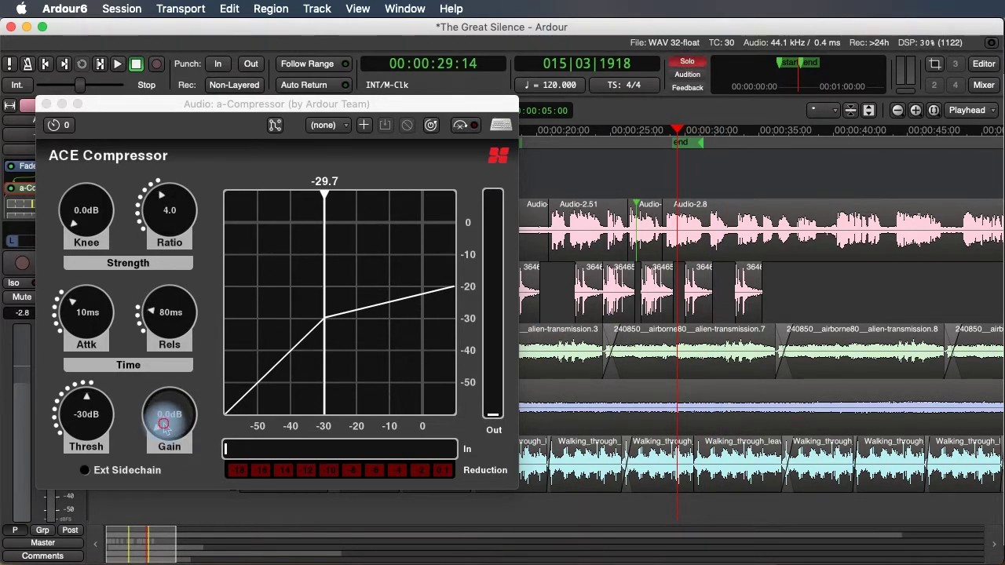
Set the compressor's gain to 18 dB and play the voice from the start of Audio-2.51 to hear the result.
drag(164, 424, 209, 262)
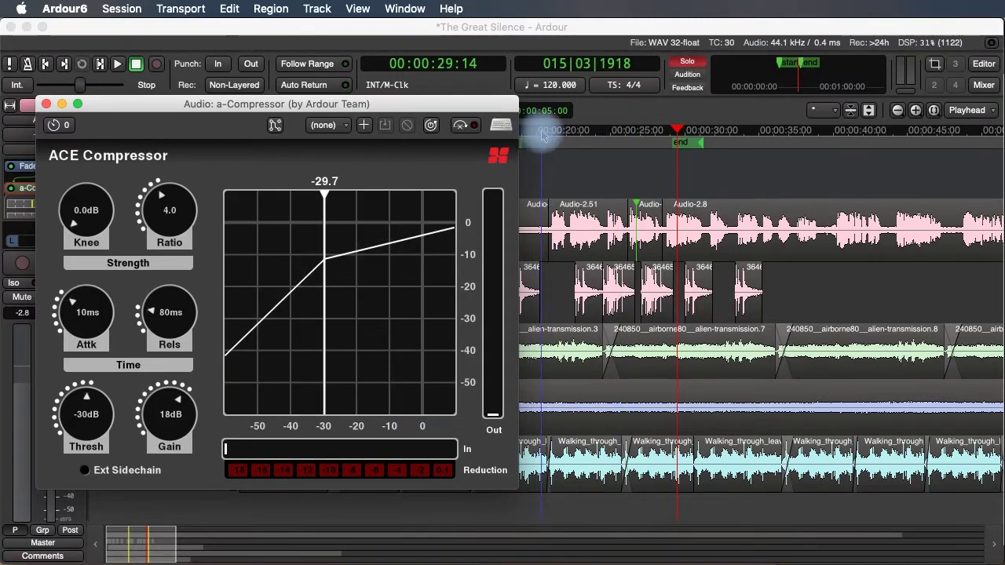
click(548, 135)
key(space)
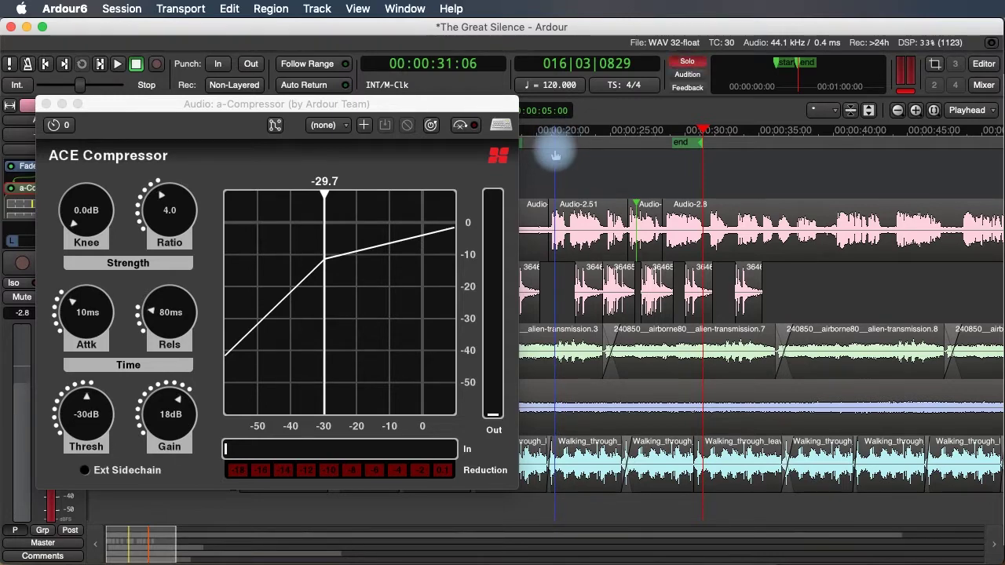
Lower the compressor's gain to 9.8 dB.
click(173, 417)
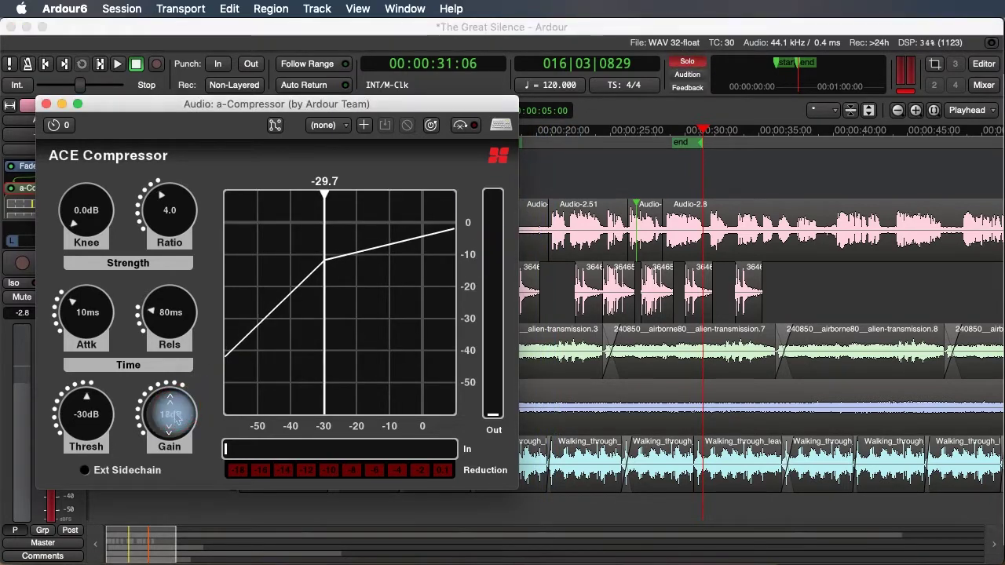
drag(173, 417, 175, 478)
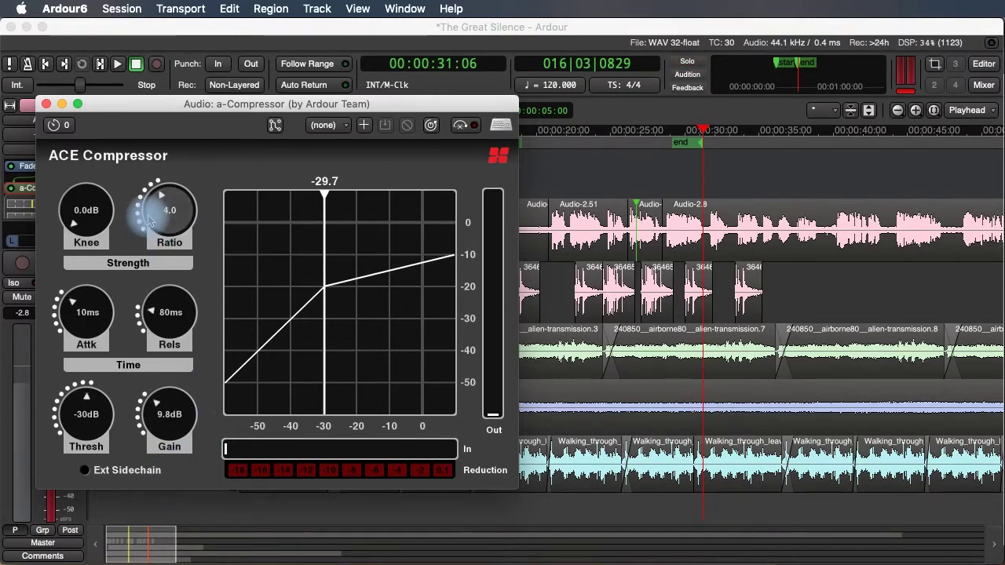
Set the compressor's ratio to 2.1 and its knee to 1.5 dB.
drag(150, 221, 171, 198)
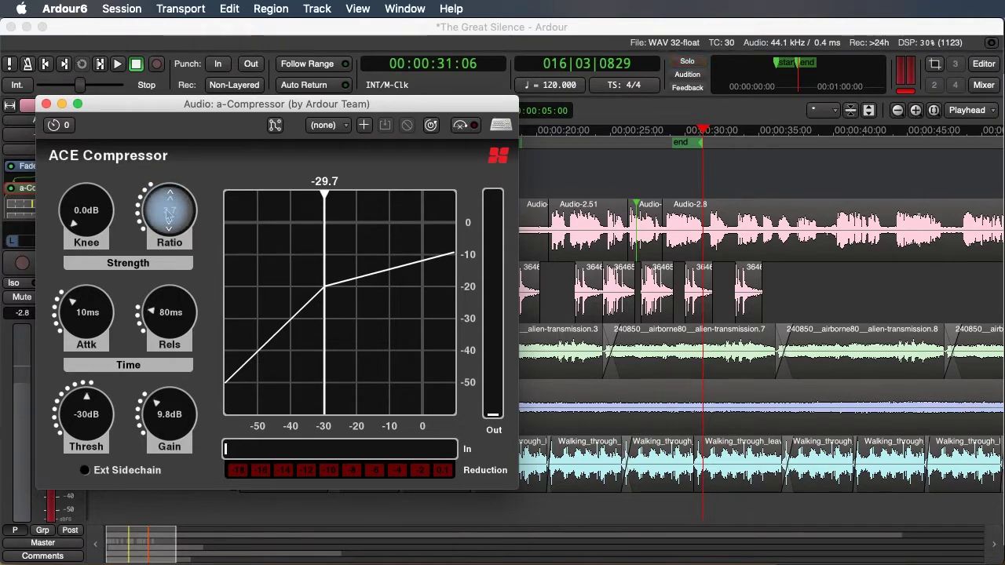
drag(169, 209, 163, 248)
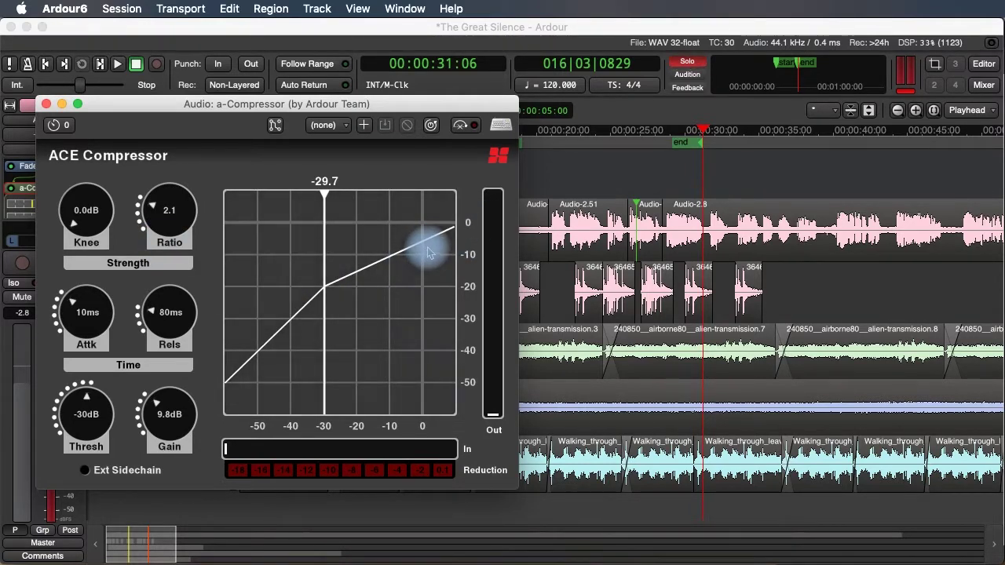
drag(88, 222, 138, 124)
drag(126, 187, 299, 292)
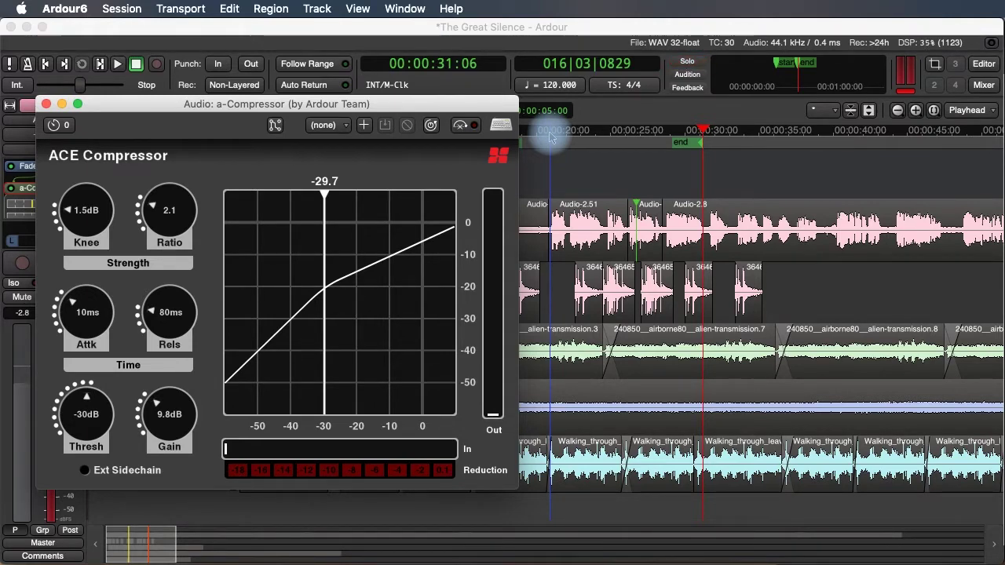
Play the soloed voice from the start of Audio-2.51 to about 31 seconds to check the softer compression.
click(549, 135)
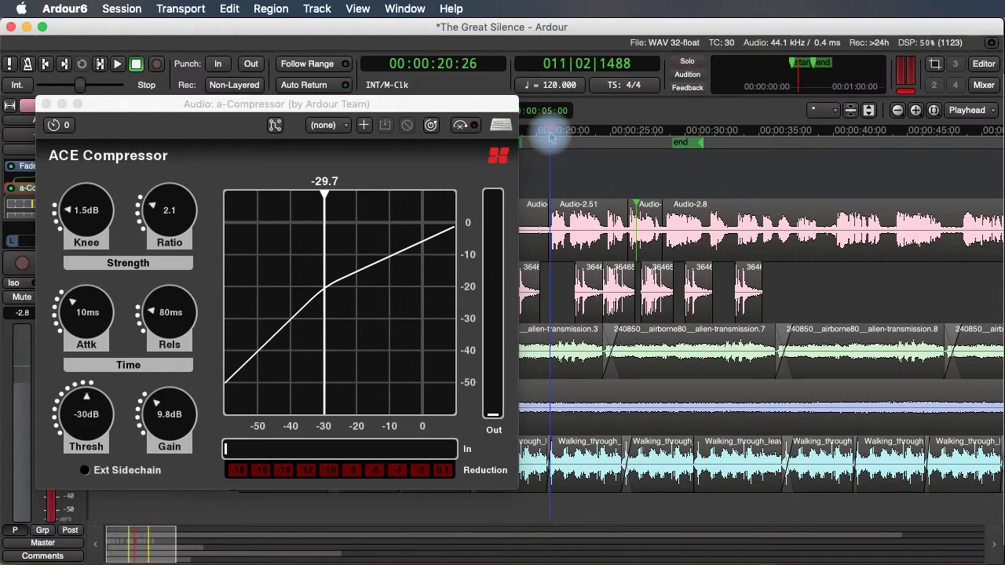
key(space)
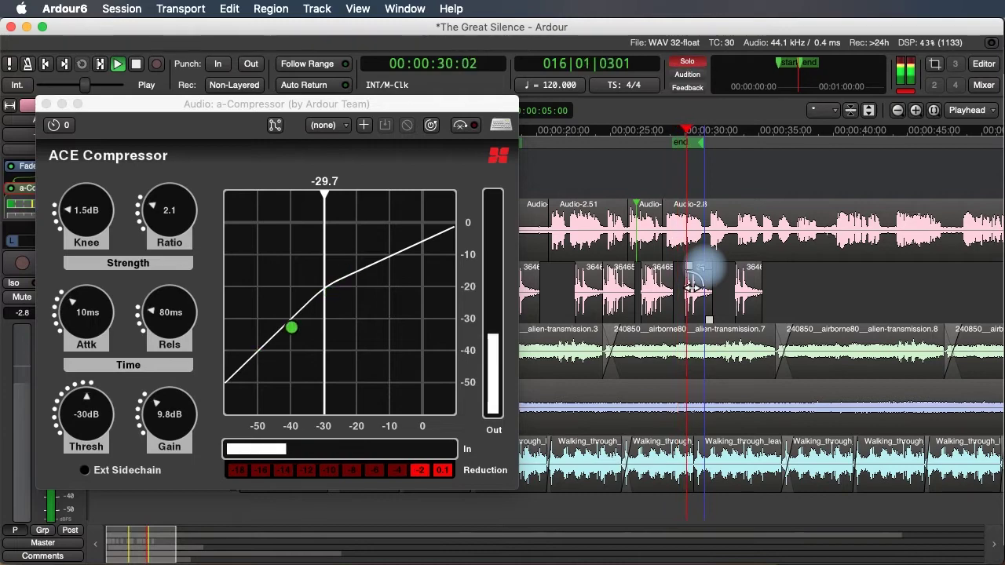
key(space)
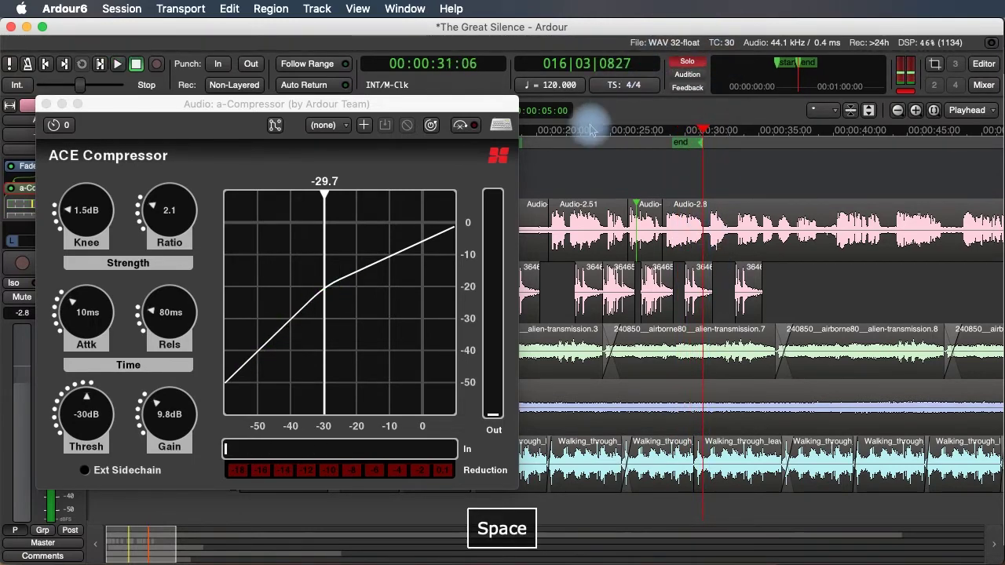
Play the session from just before Audio-2.51 to hear the compressed voice together with the other tracks.
drag(588, 127, 540, 137)
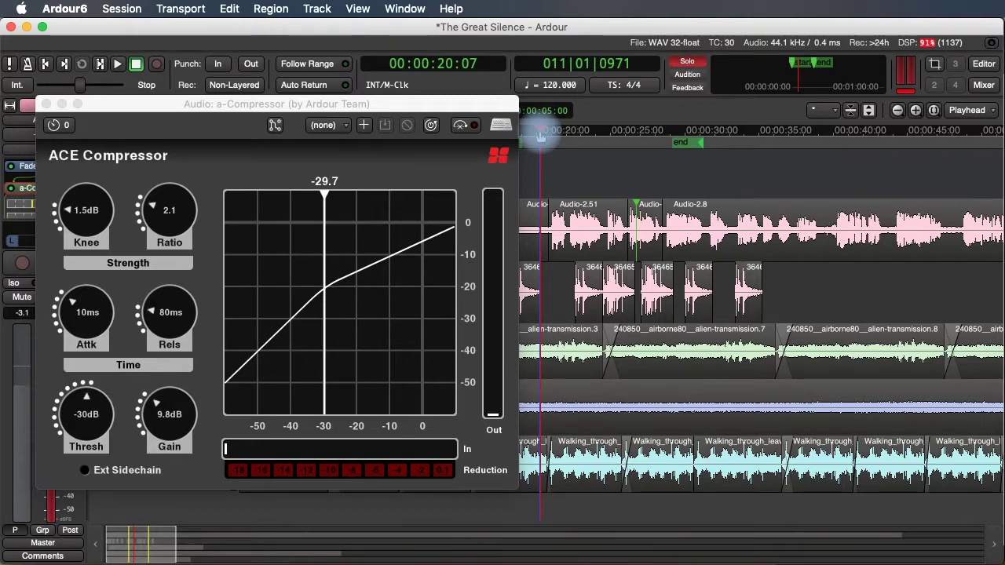
click(540, 137)
key(space)
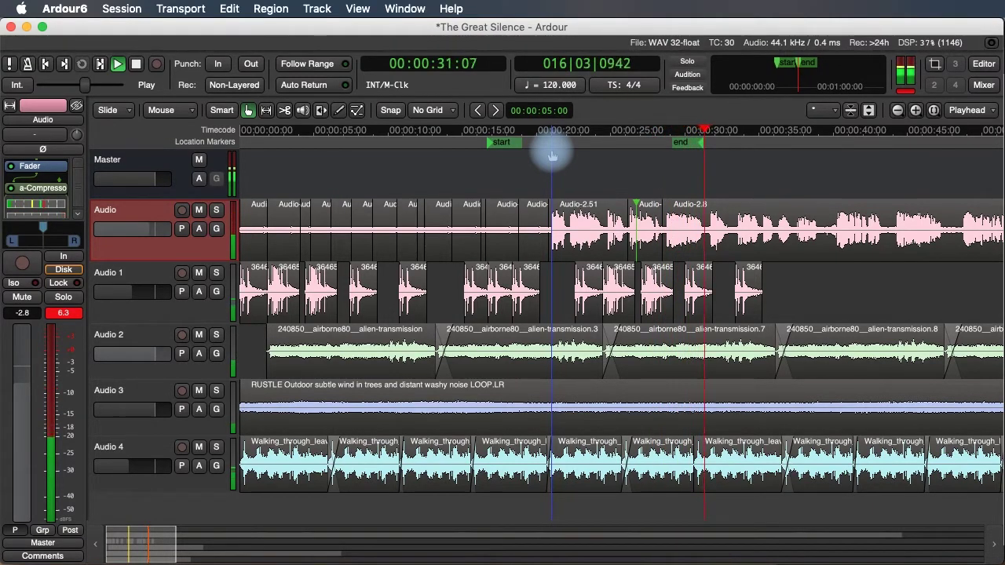
key(space)
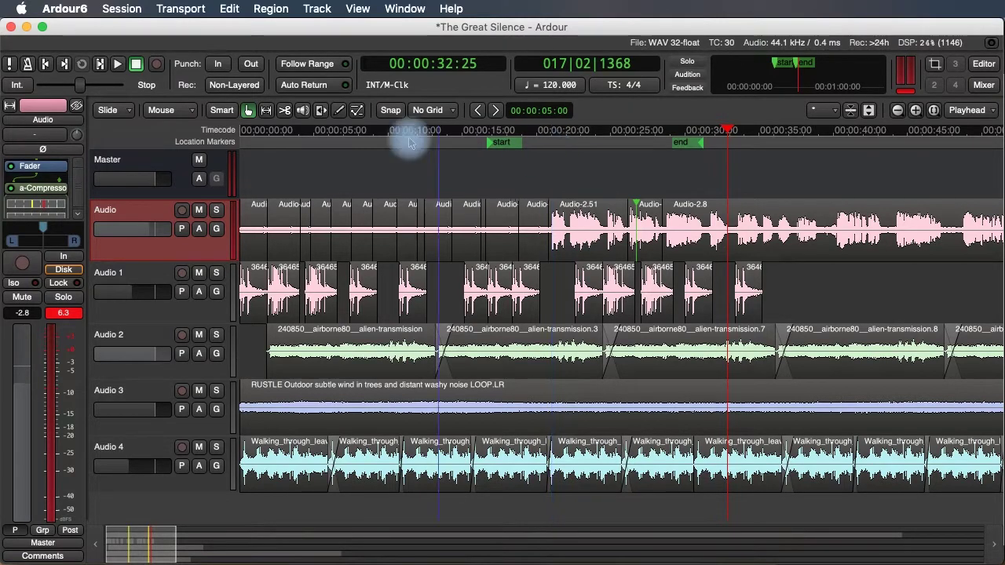
click(136, 312)
click(143, 333)
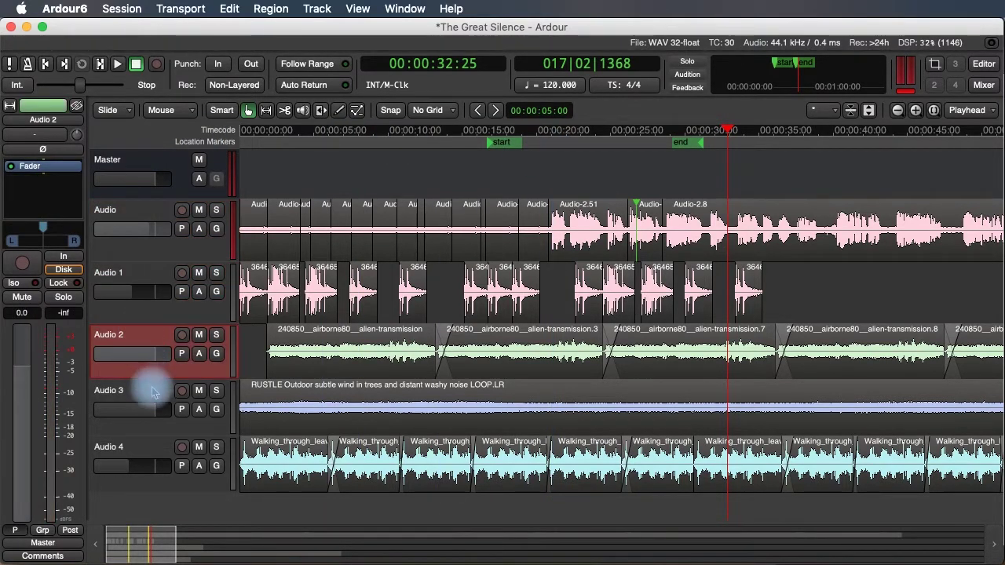
click(149, 400)
click(152, 448)
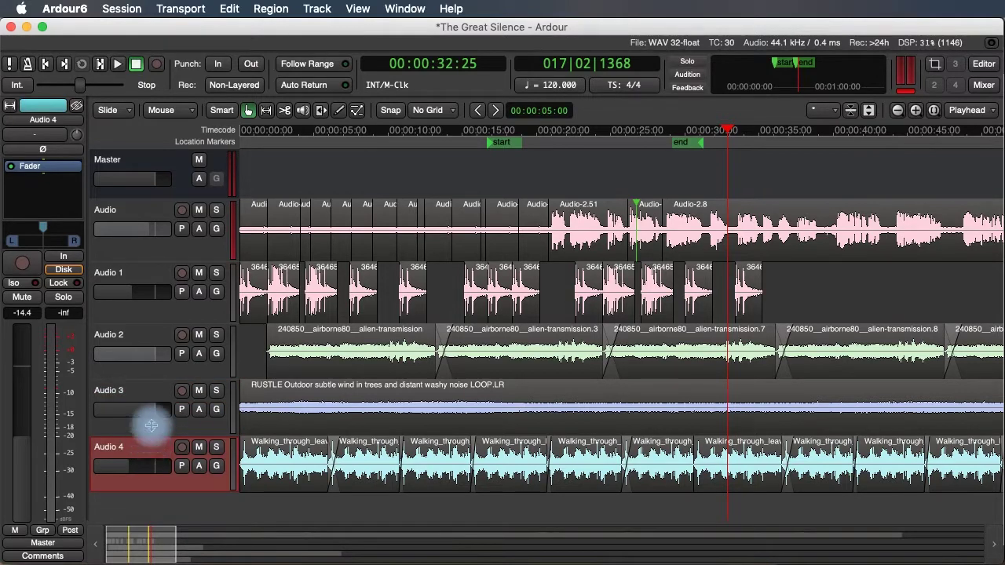
Show the fader automation lane of the Audio 1 track and select it.
click(199, 292)
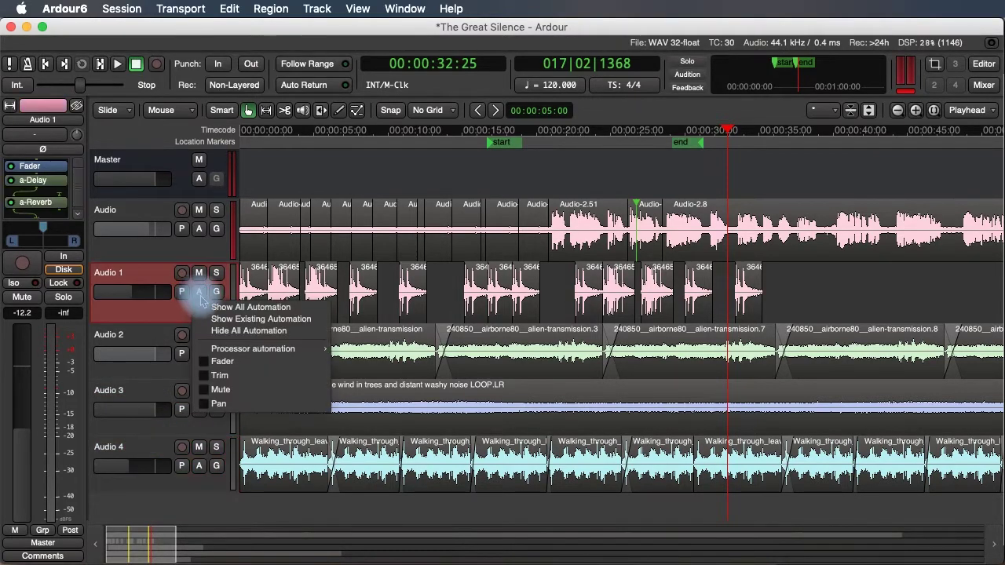
click(203, 361)
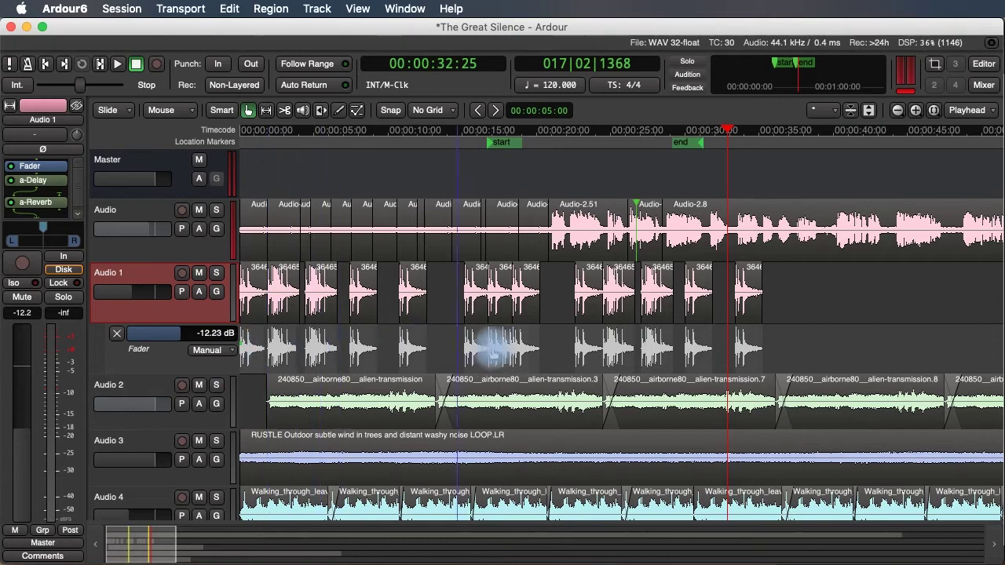
click(299, 346)
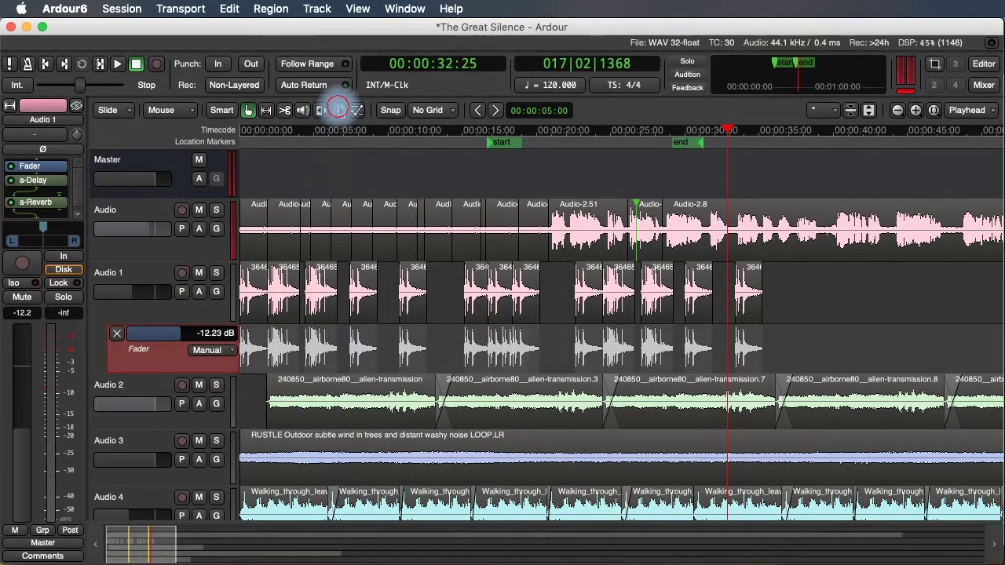
Draw a fader automation line on Audio 1, level between about 4 and 22 seconds and dipping toward about 32 seconds.
click(339, 110)
click(297, 351)
drag(556, 366, 563, 339)
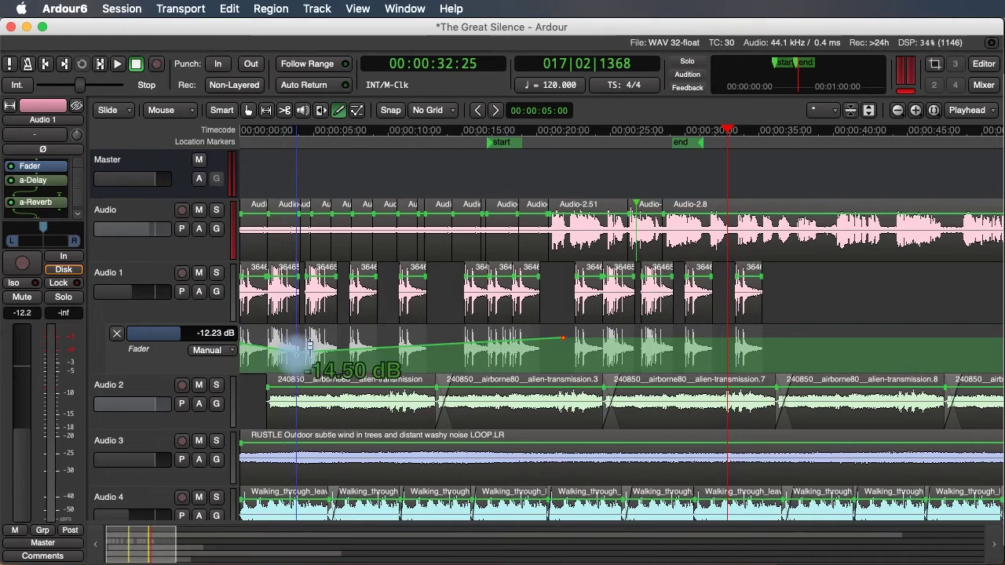
drag(297, 351, 297, 337)
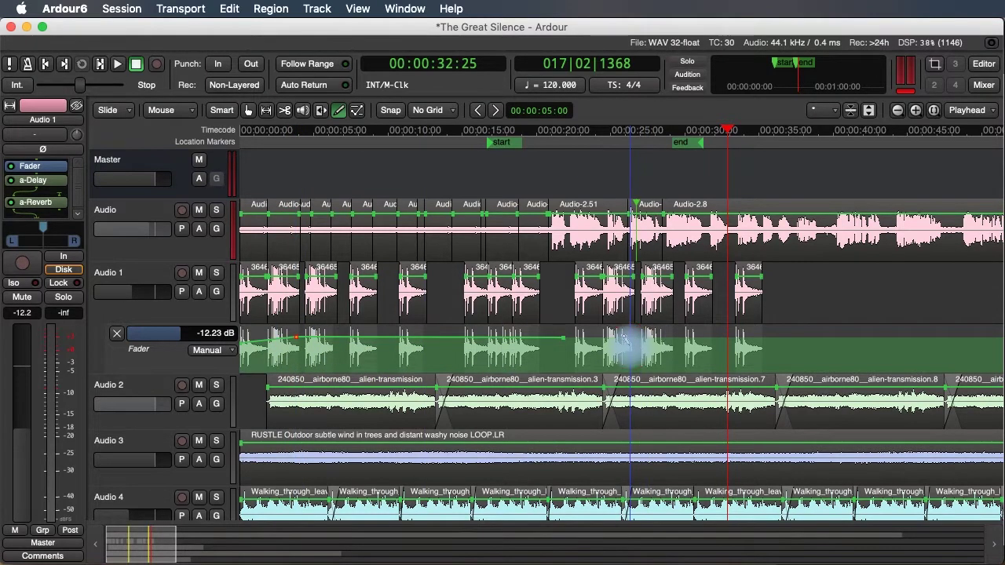
drag(626, 339, 723, 358)
Undo all the fader automation points drawn on Audio 1 and hide its automation lane.
key(super+z)
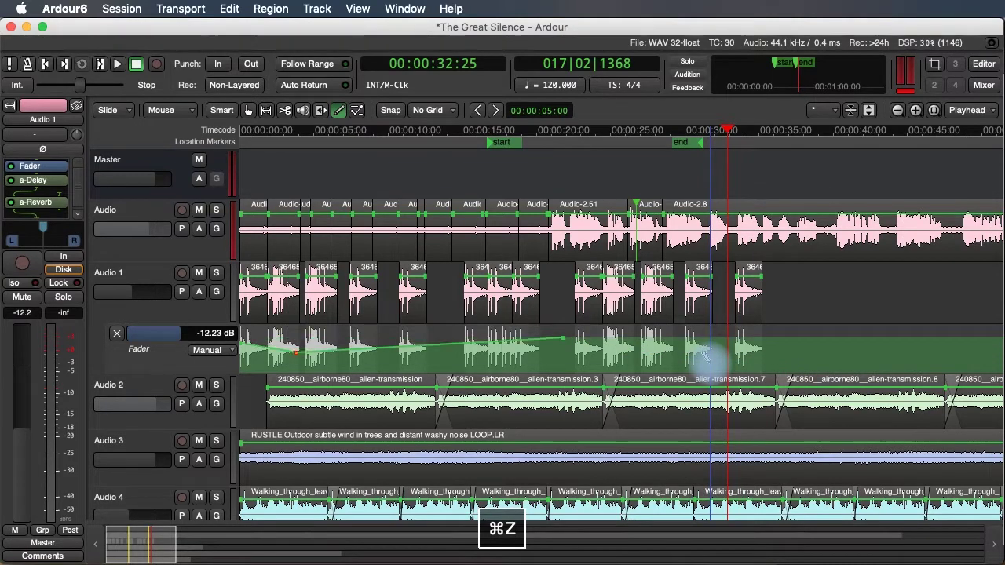
key(super+z)
key(super+z)
key(super+z)
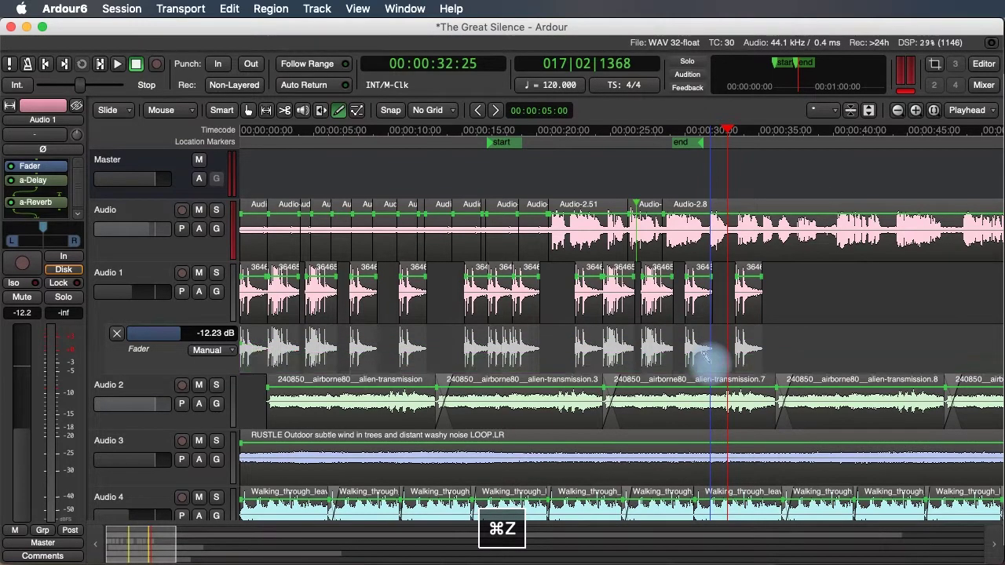
key(super+z)
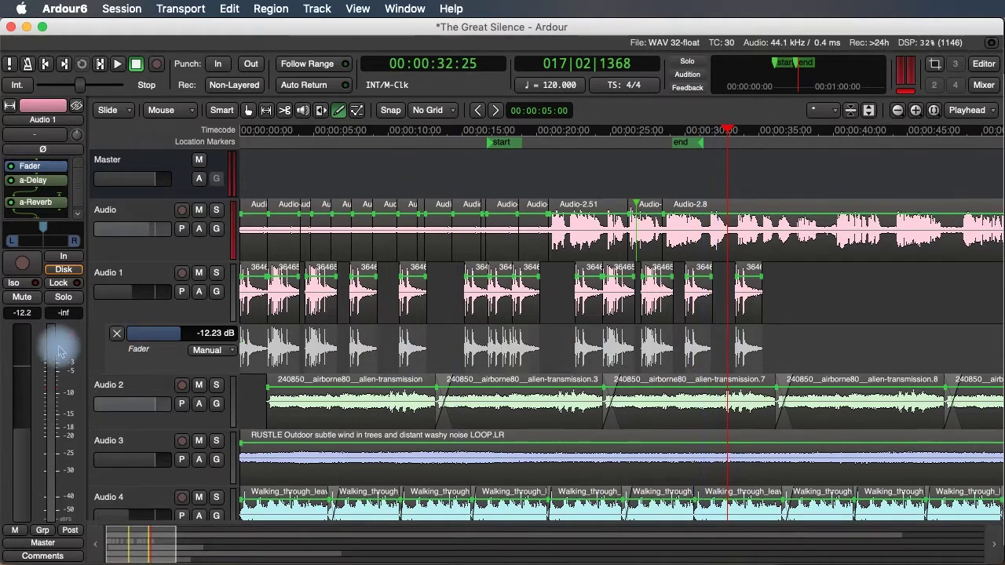
click(116, 336)
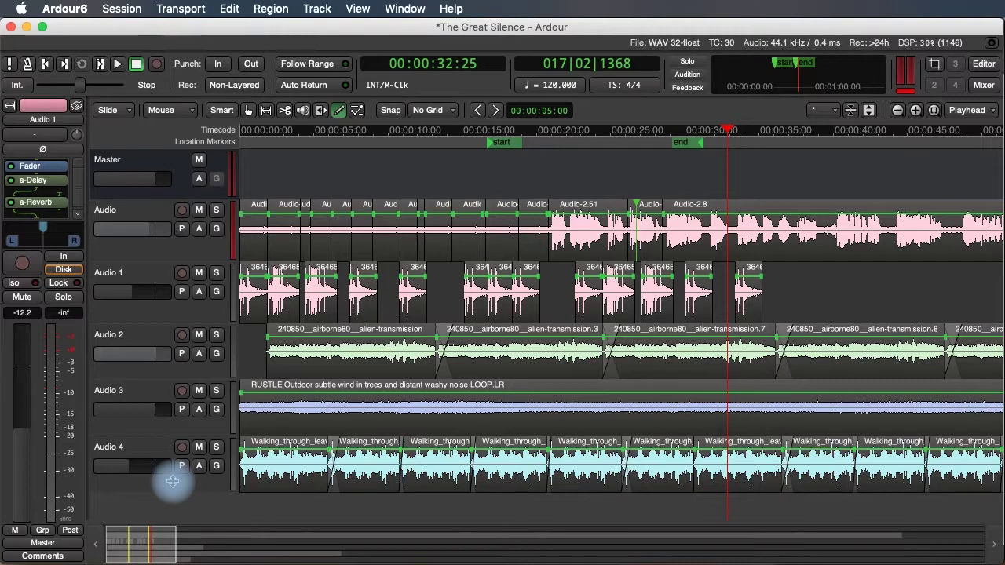
Add one stereo audio bus with the base name Bus after the last track in the mixer.
click(980, 85)
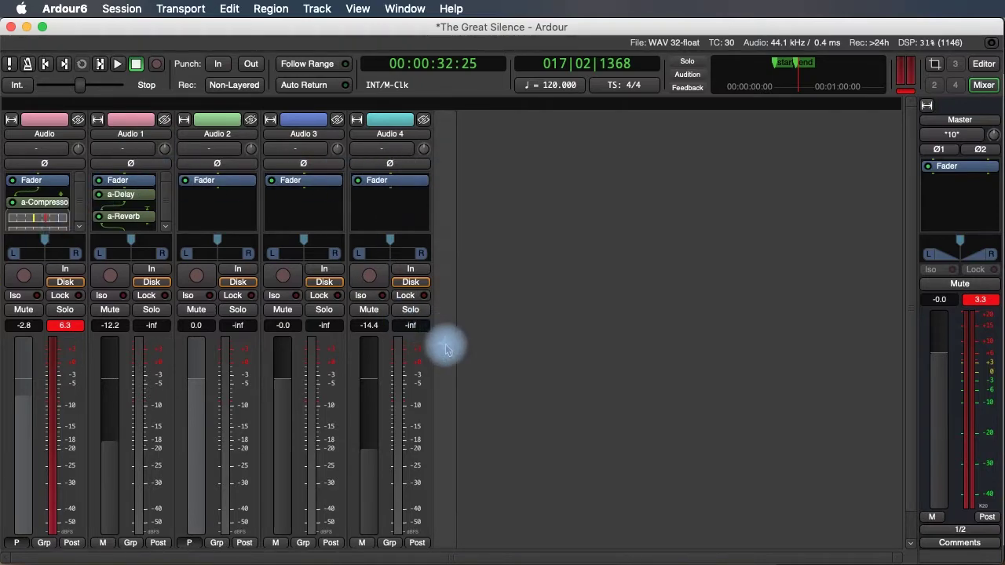
click(445, 344)
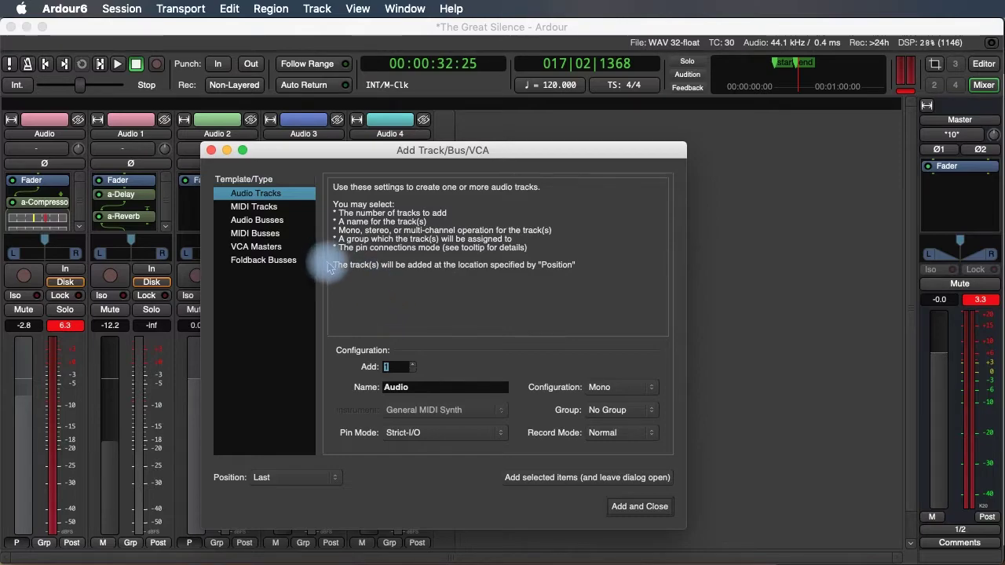
click(267, 221)
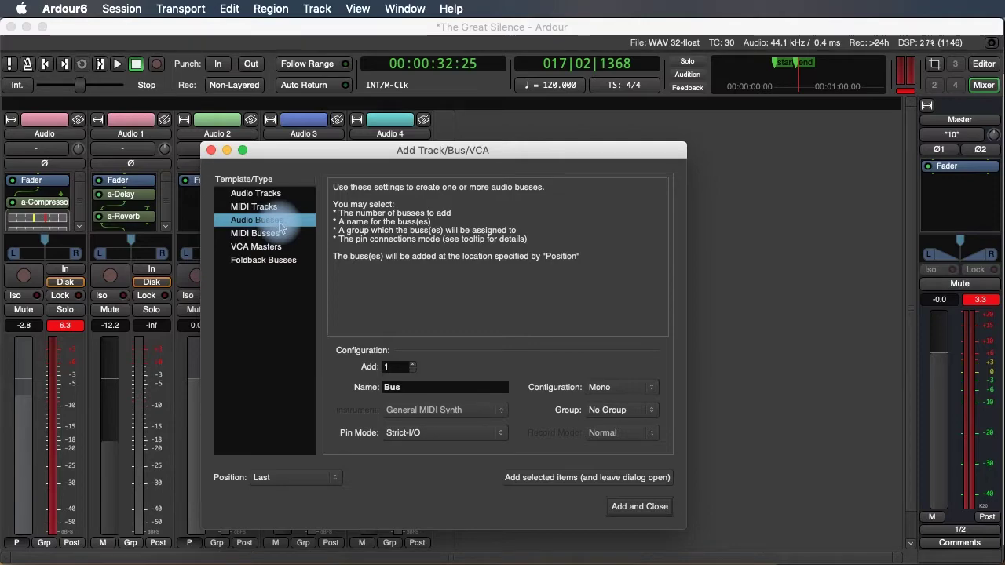
click(606, 387)
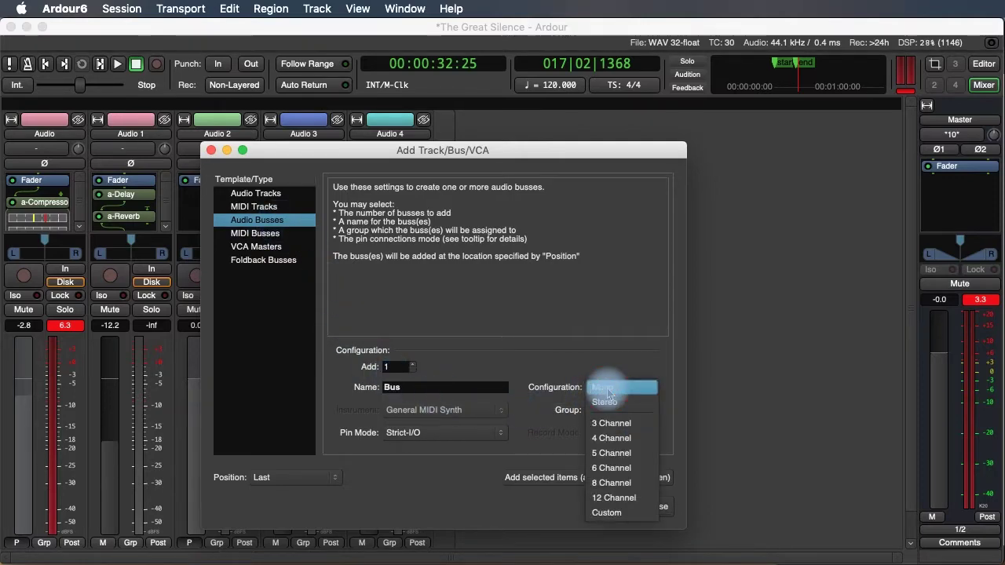
click(612, 403)
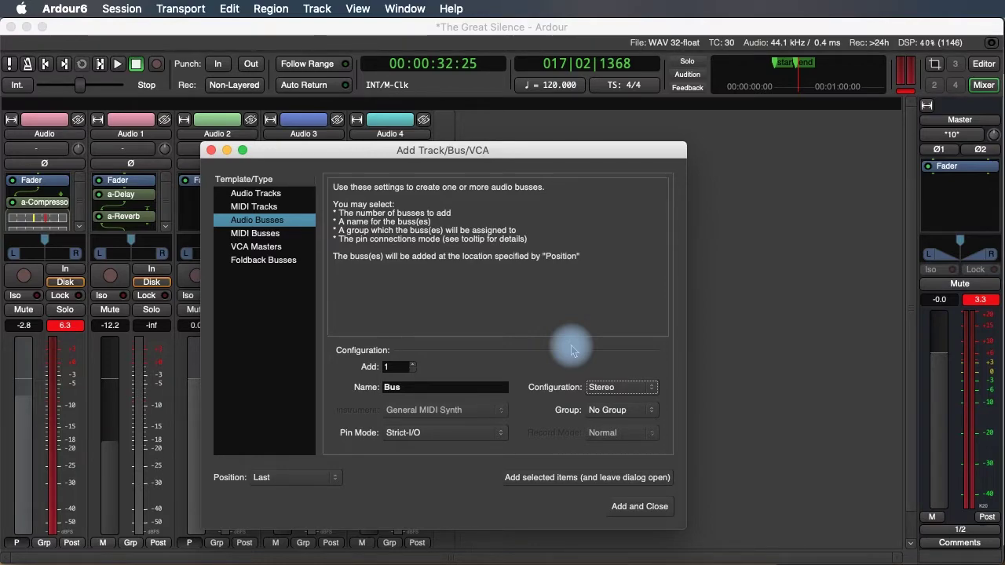
click(640, 506)
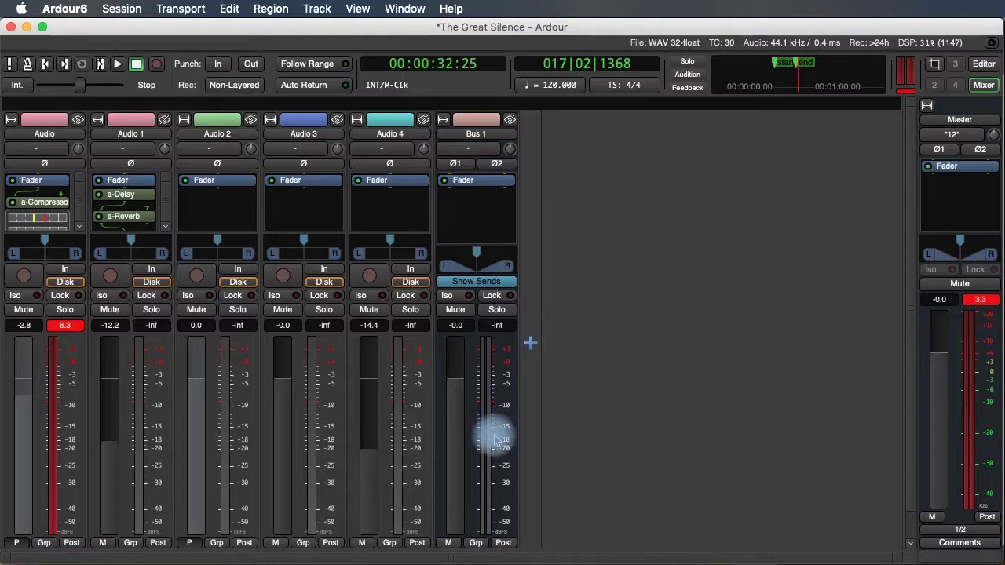
Route the outputs of Audio 1 and Audio 2 to Bus 1 instead of the master.
scroll(580, 474, down, 1)
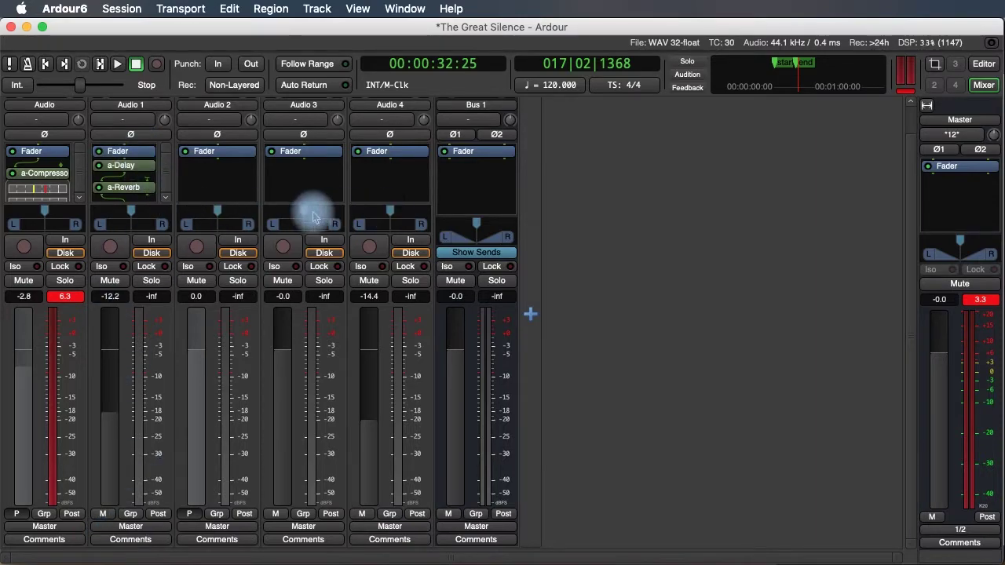
click(151, 527)
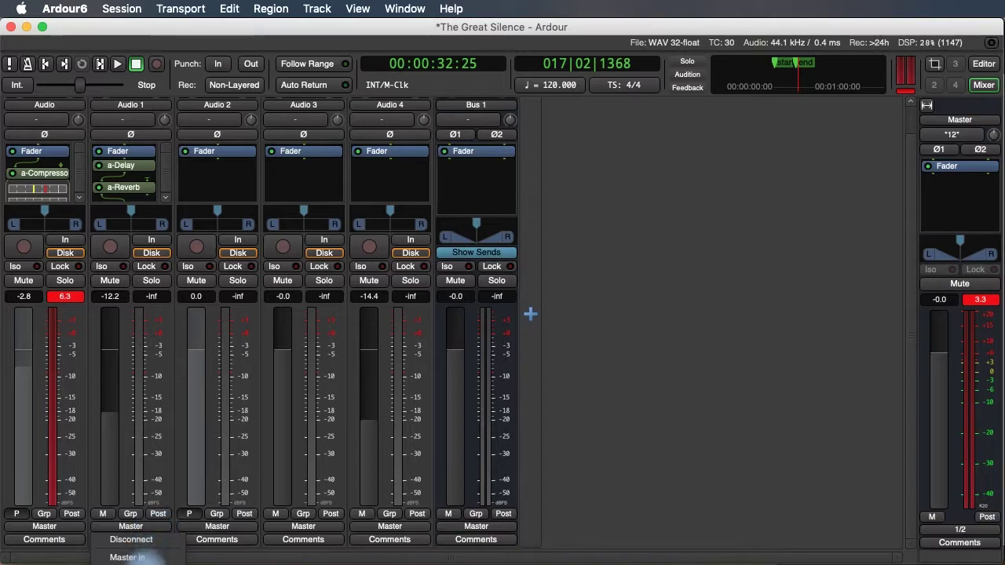
click(150, 559)
click(216, 526)
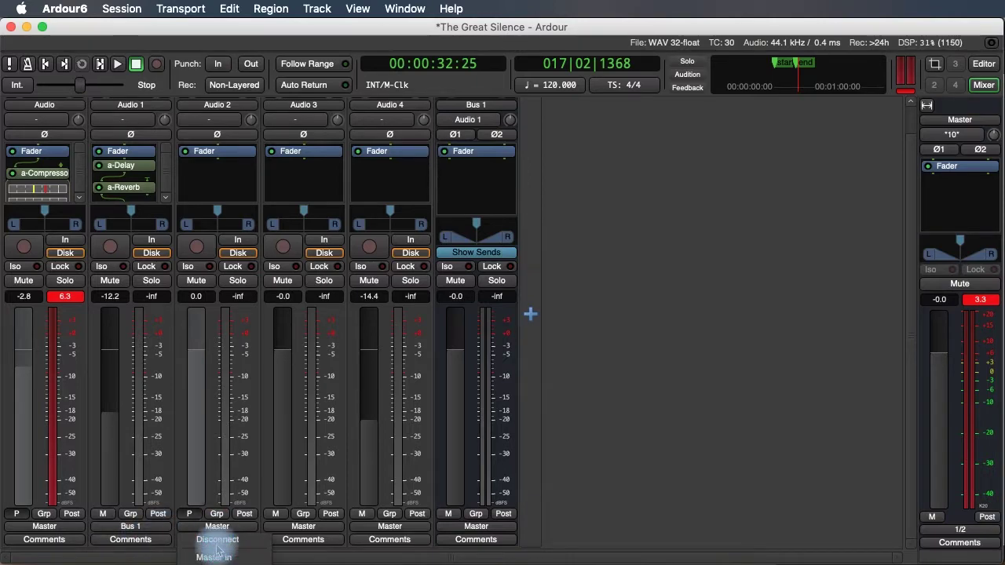
click(217, 559)
Route the outputs of Audio 3 and Audio 4 to Bus 1 instead of the master.
click(303, 526)
key(Escape)
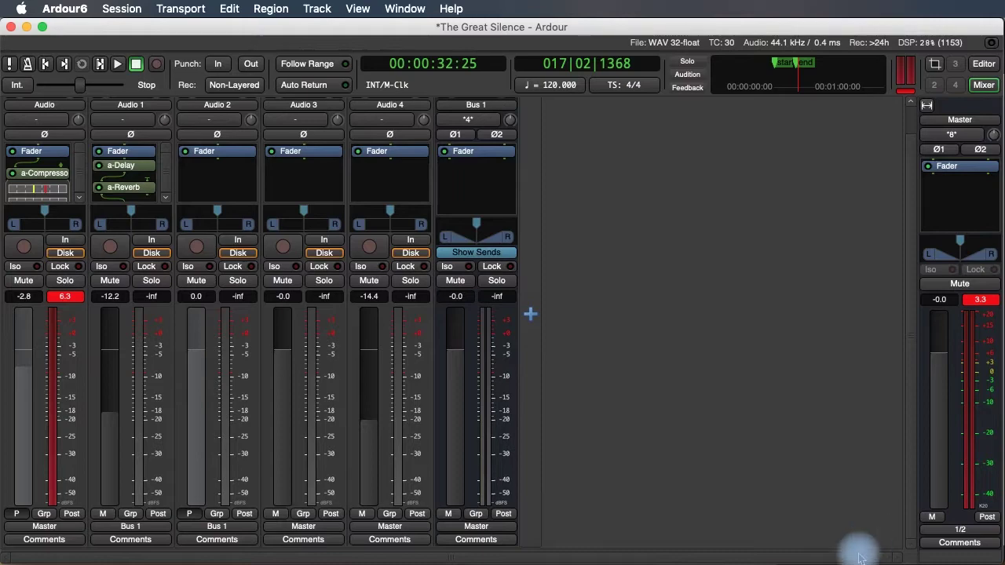
drag(845, 549, 850, 518)
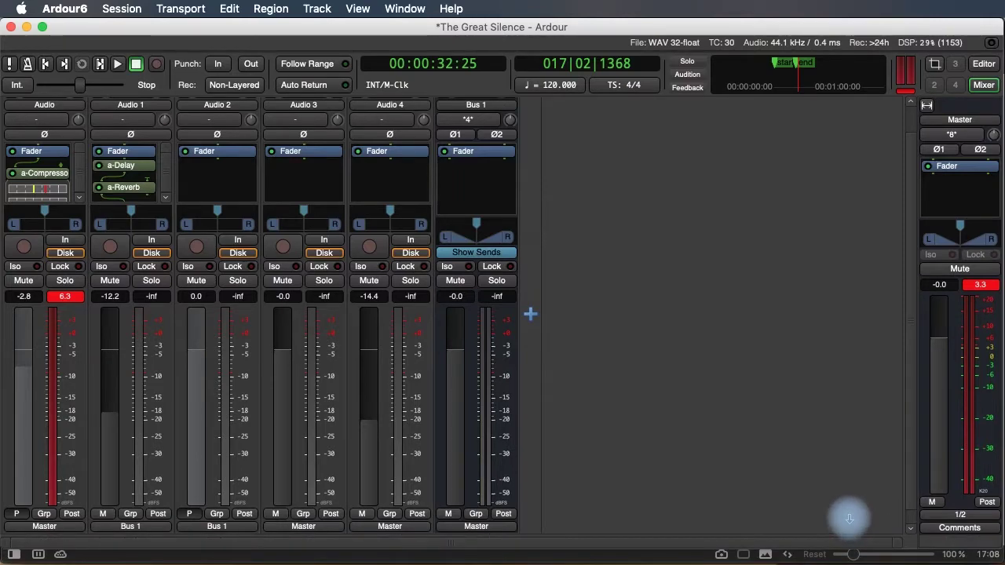
scroll(550, 463, down, 1)
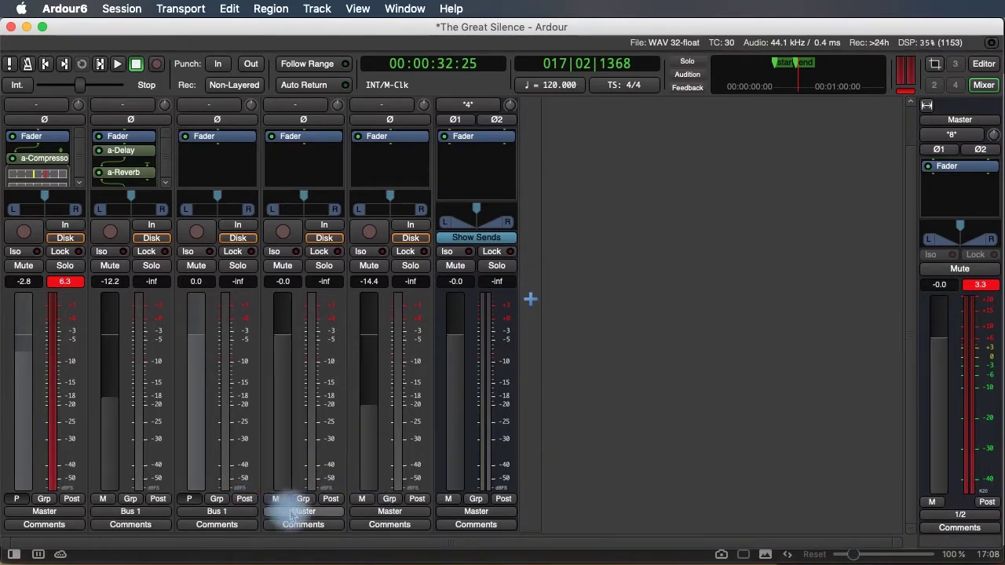
click(292, 515)
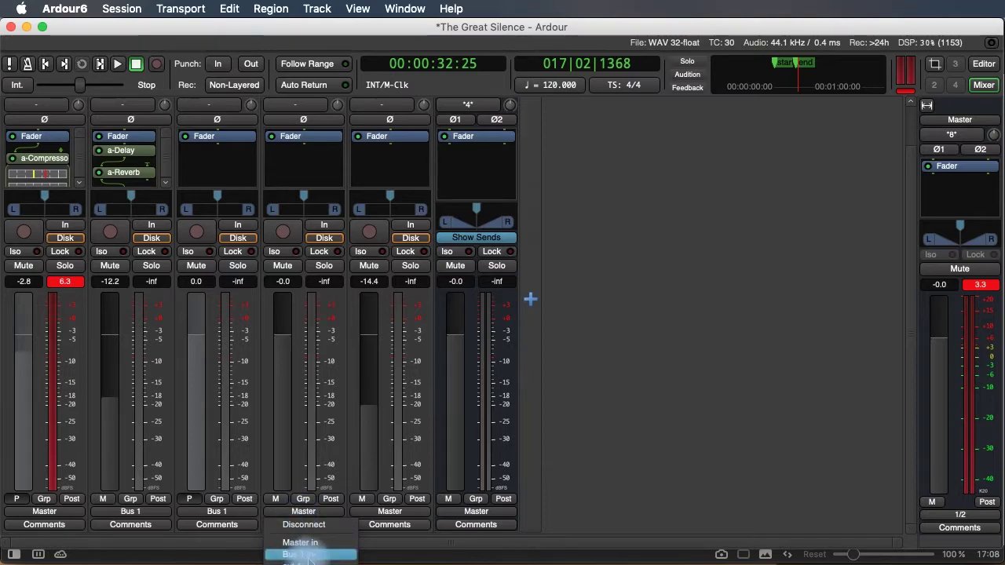
click(308, 554)
click(390, 511)
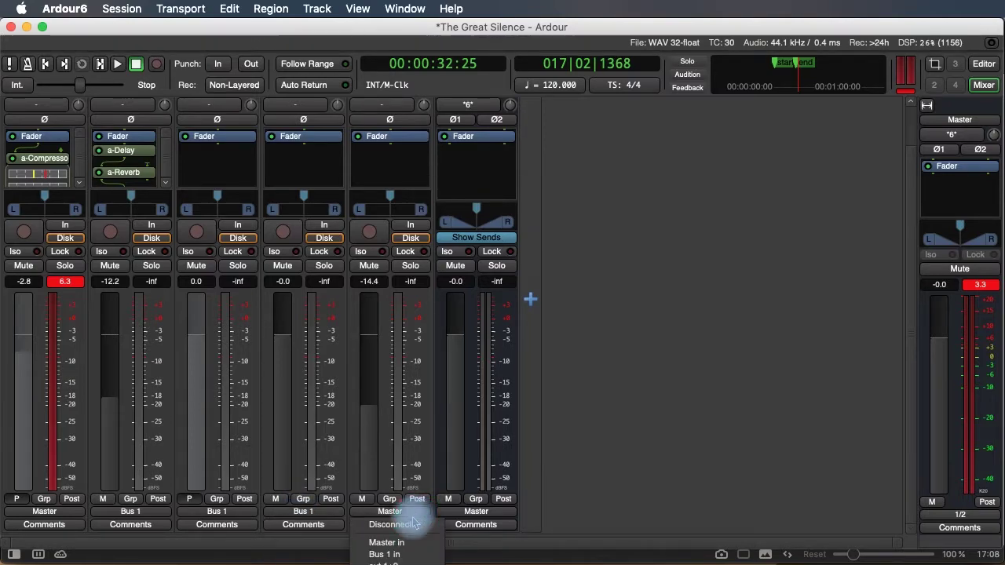
click(402, 554)
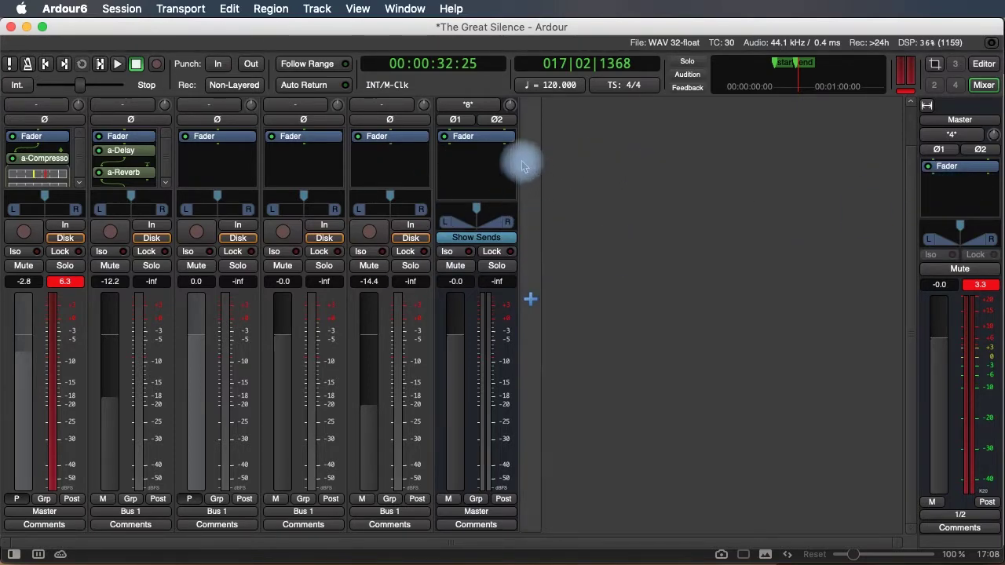
right_click(475, 163)
click(475, 165)
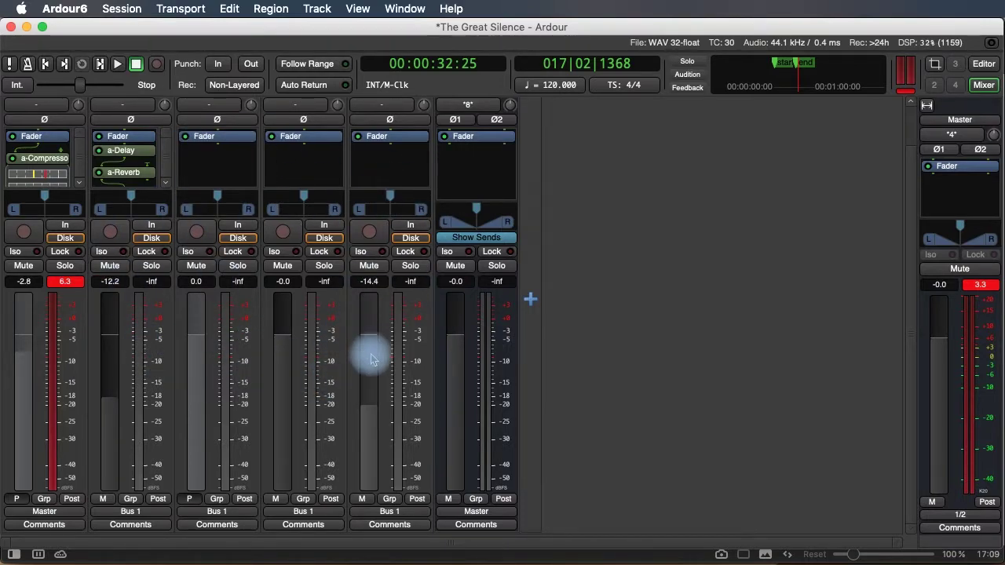
Show the editor and reduce the track heights of Audio, Audio 1, Audio 2, Audio 3 and Audio 4.
click(984, 65)
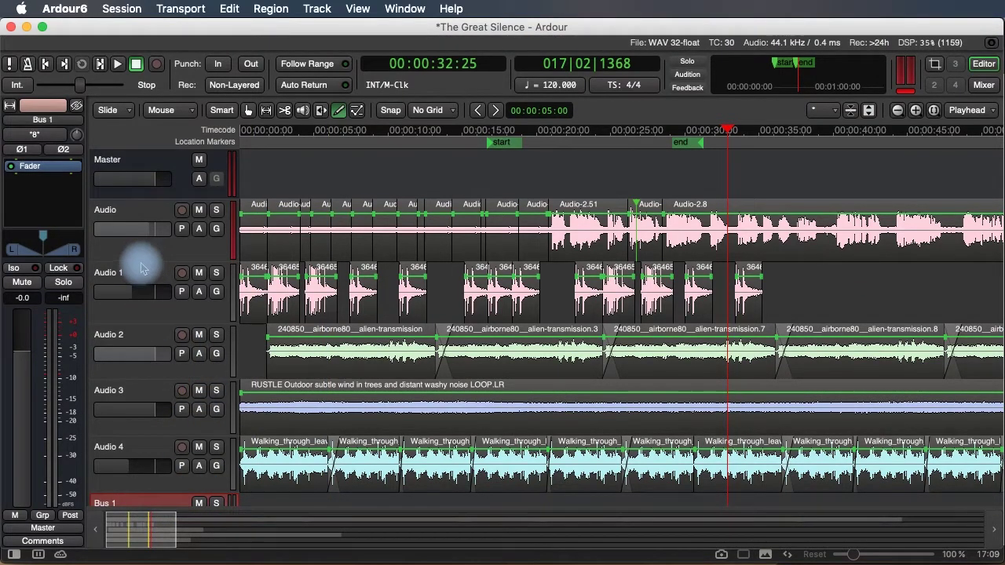
drag(142, 259, 139, 202)
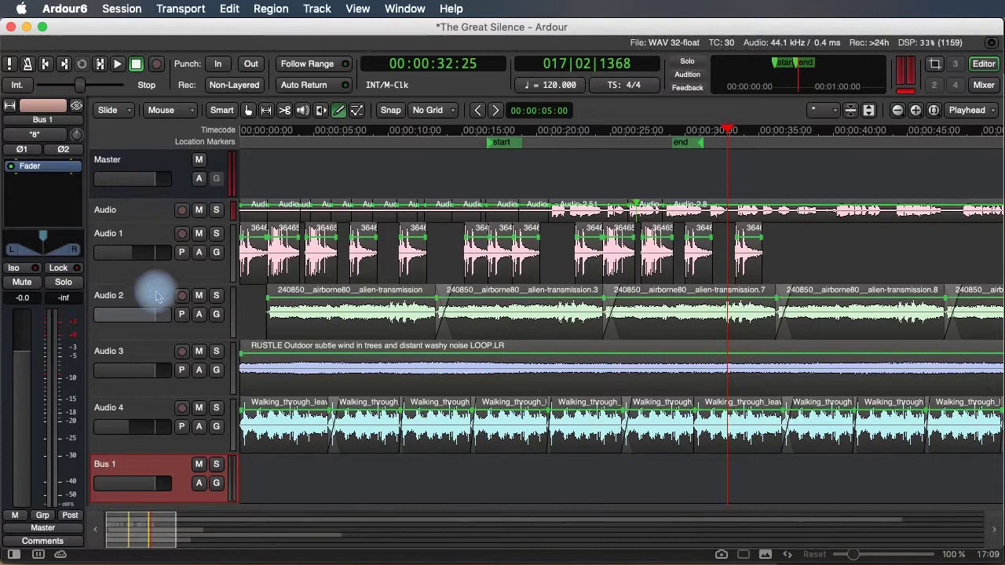
drag(154, 284, 149, 246)
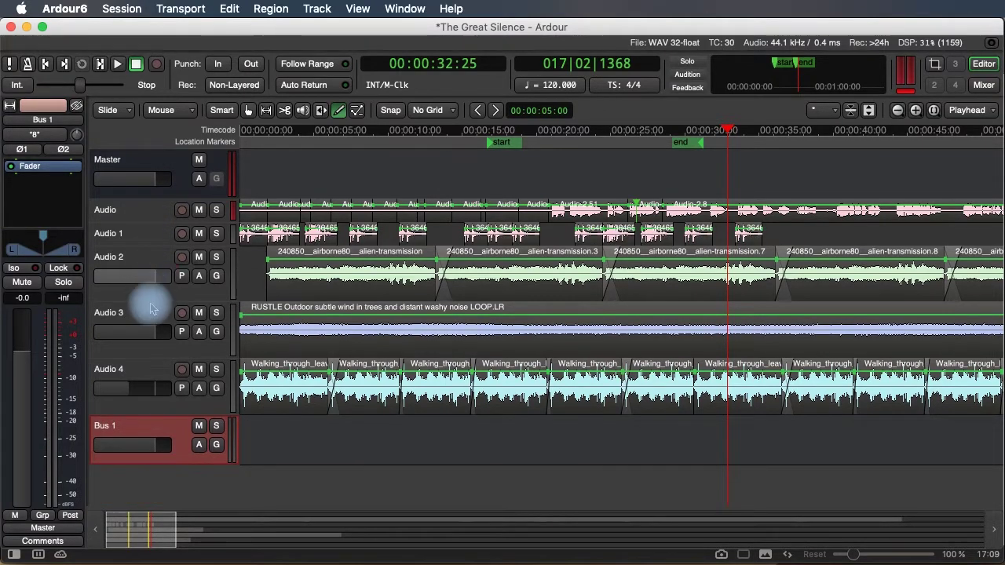
drag(149, 300, 150, 289)
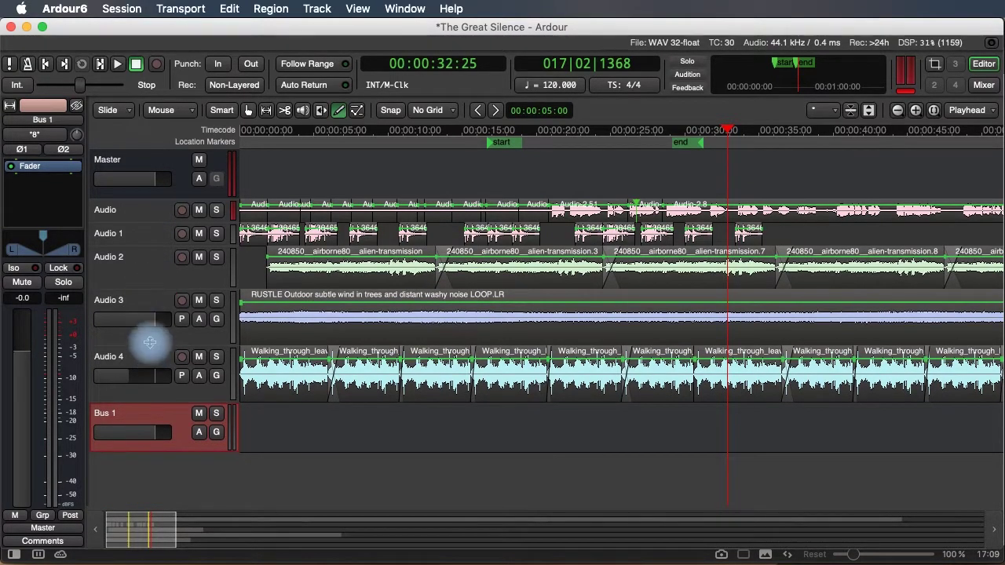
drag(150, 343, 149, 335)
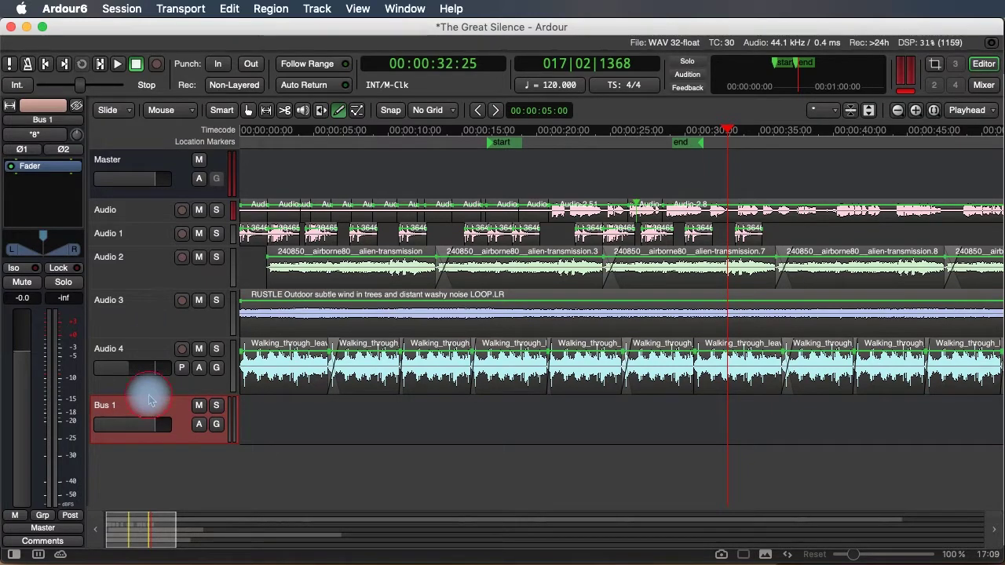
drag(148, 392, 146, 379)
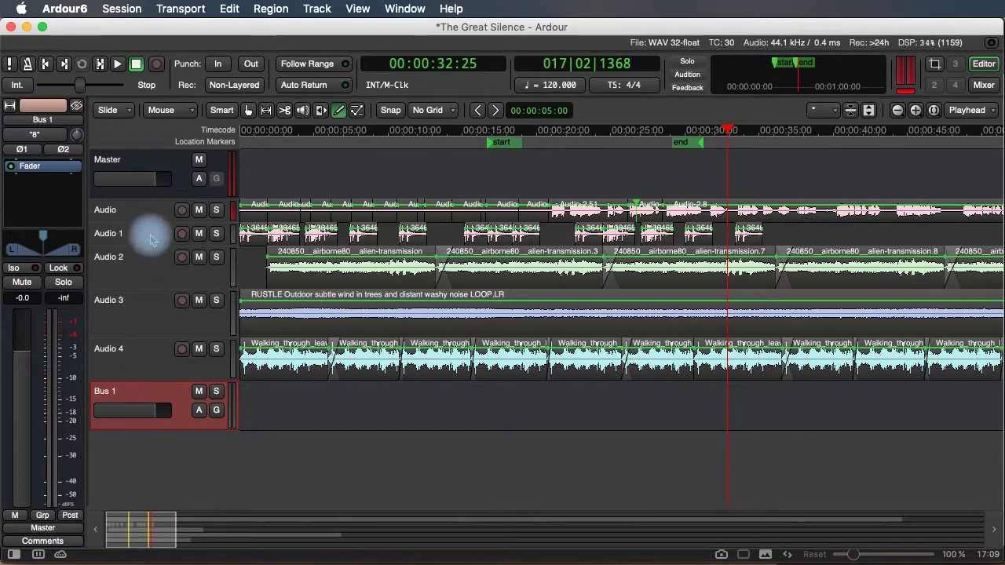
Enlarge the Audio voice track and shrink Audio 2, Audio 3 and Audio 4 to thin strips above Bus 1.
drag(144, 221, 146, 255)
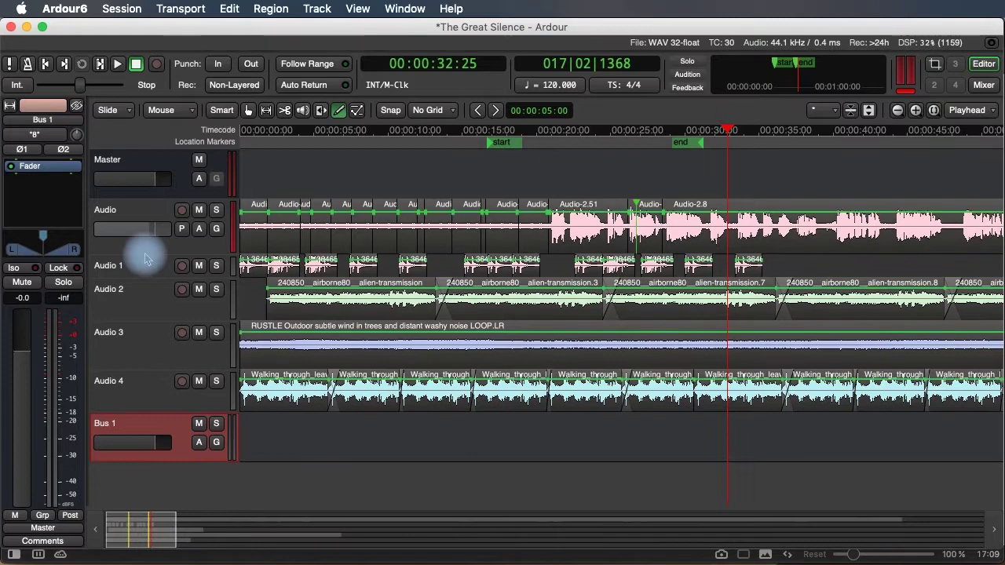
drag(140, 319, 140, 307)
drag(143, 362, 146, 338)
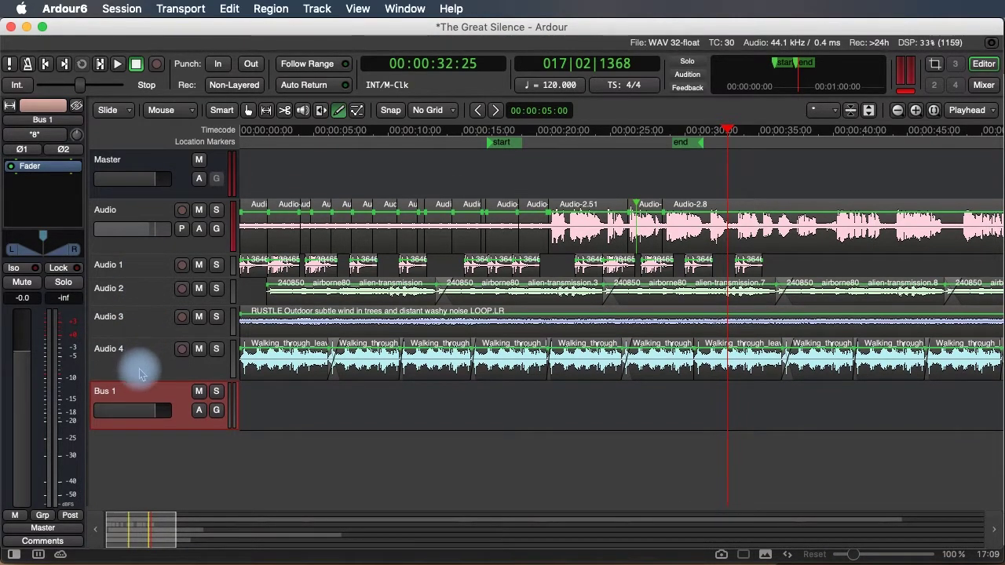
drag(142, 377, 143, 363)
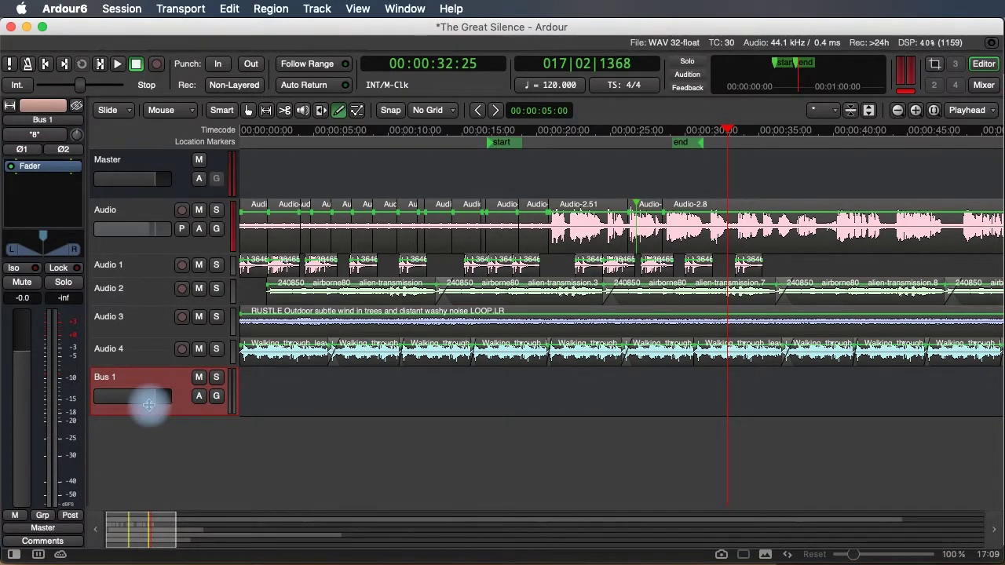
drag(134, 366, 139, 353)
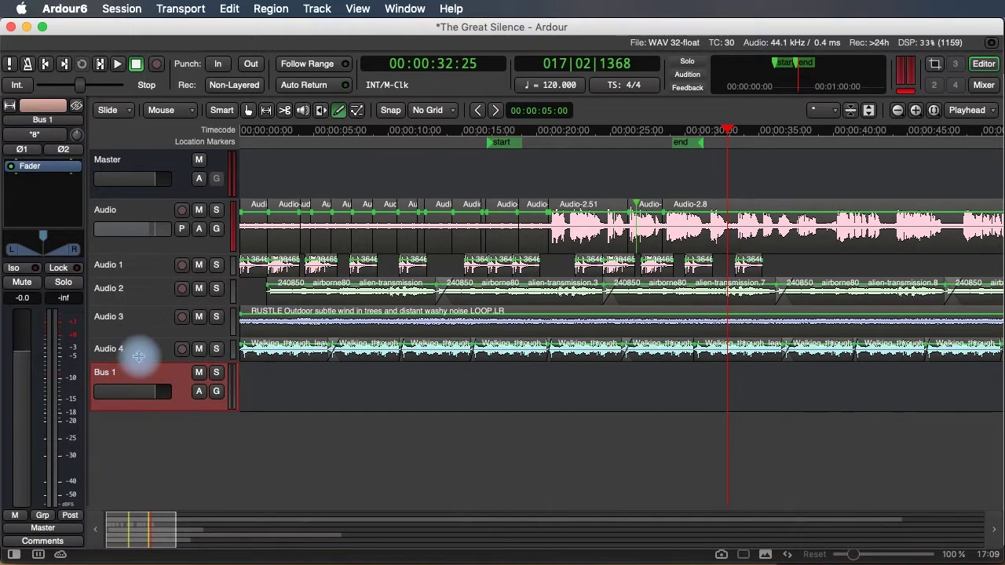
click(144, 346)
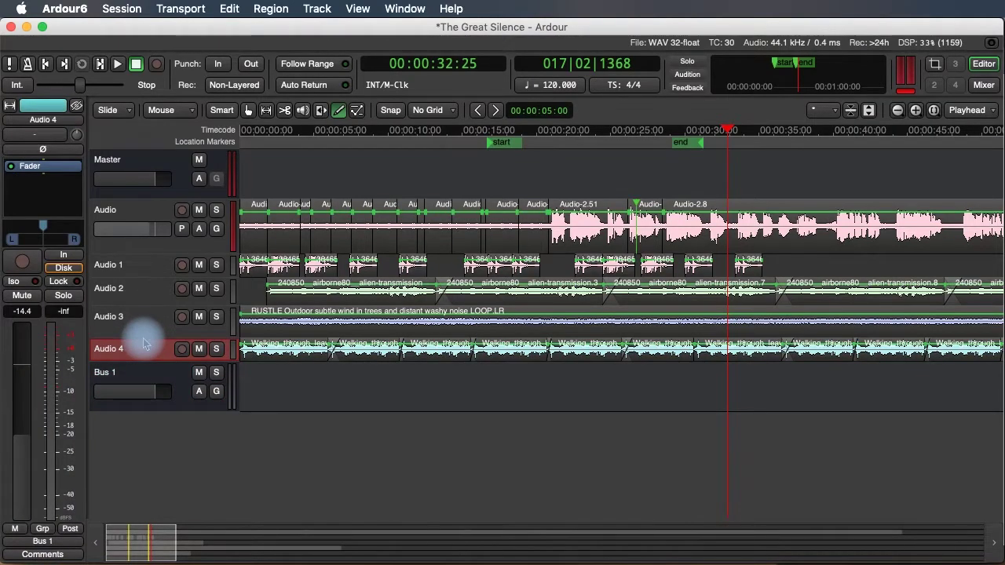
click(140, 333)
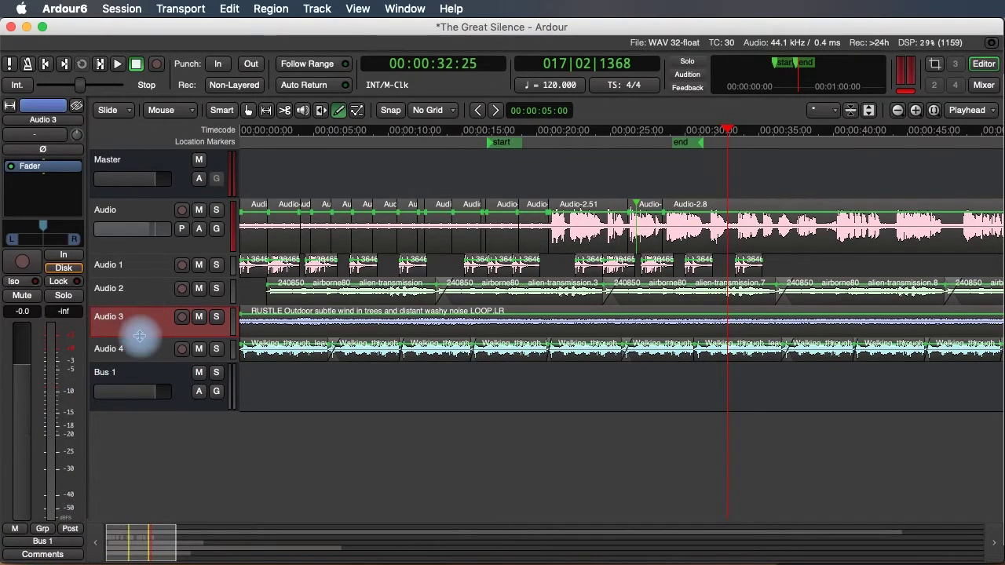
drag(140, 336, 139, 330)
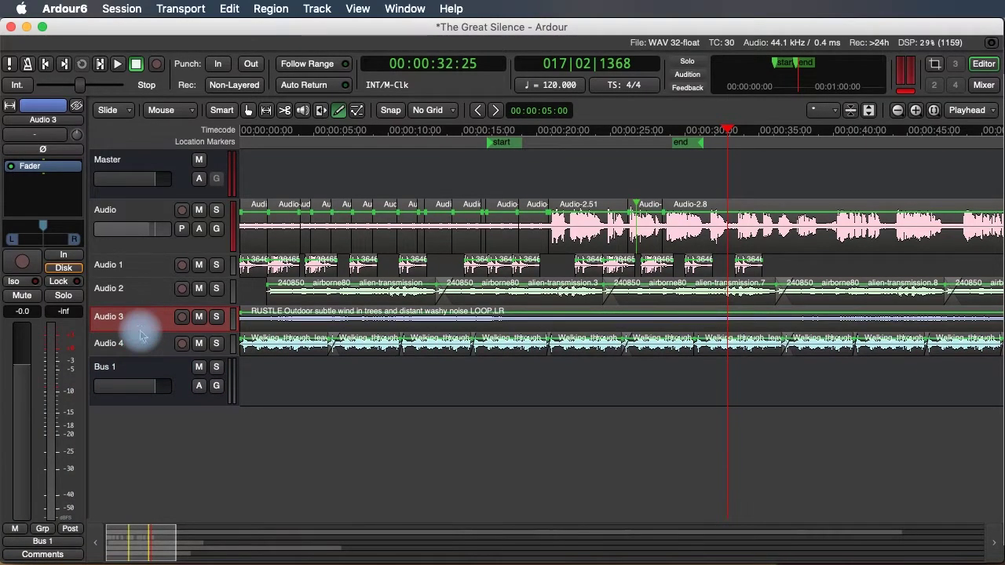
Play the mix from about 22.5 seconds while lowering and raising the Bus 1 fader, then stop playback.
click(574, 134)
key(space)
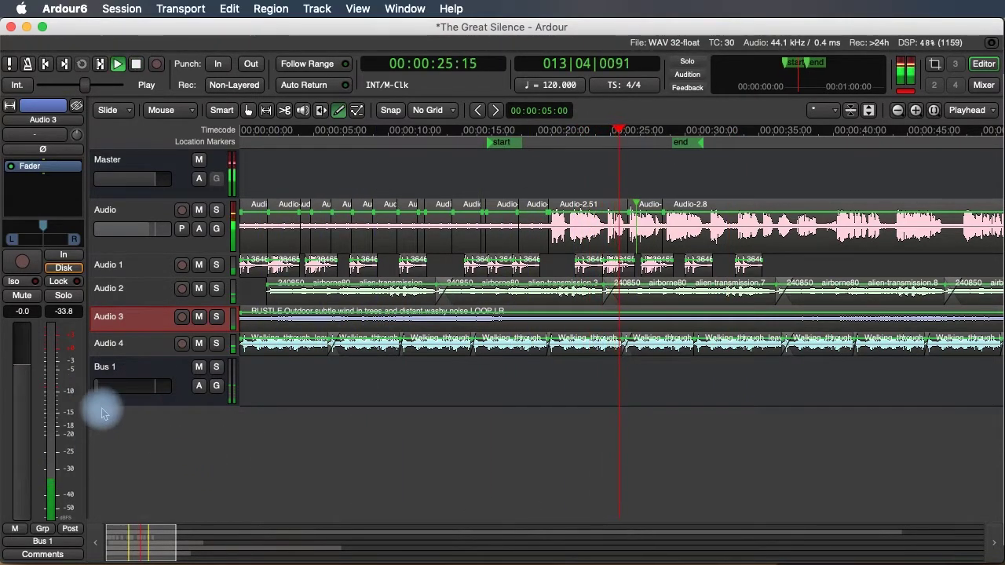
key(space)
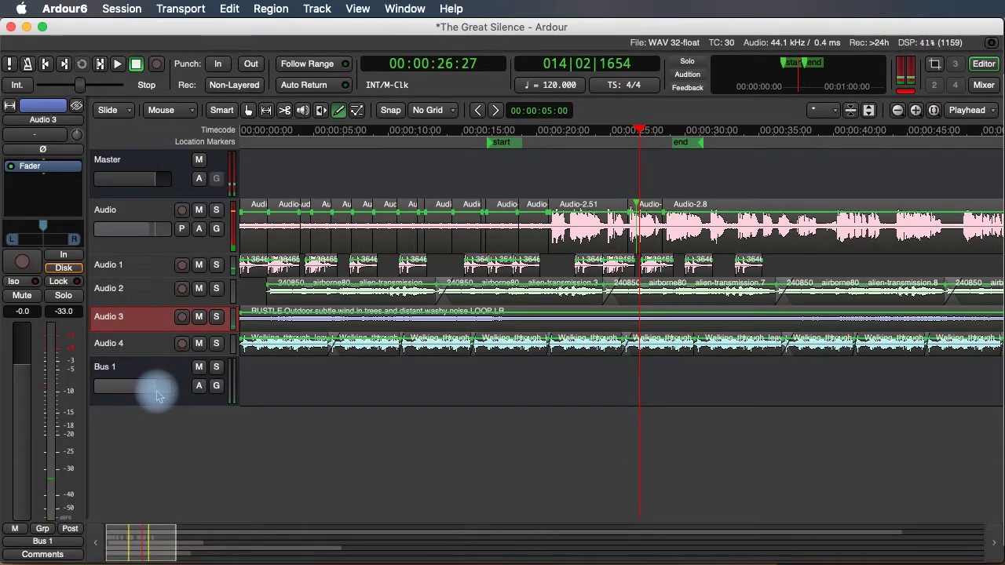
Show the fader automation lane of Bus 1 and set its automation mode to Play.
click(199, 385)
click(202, 436)
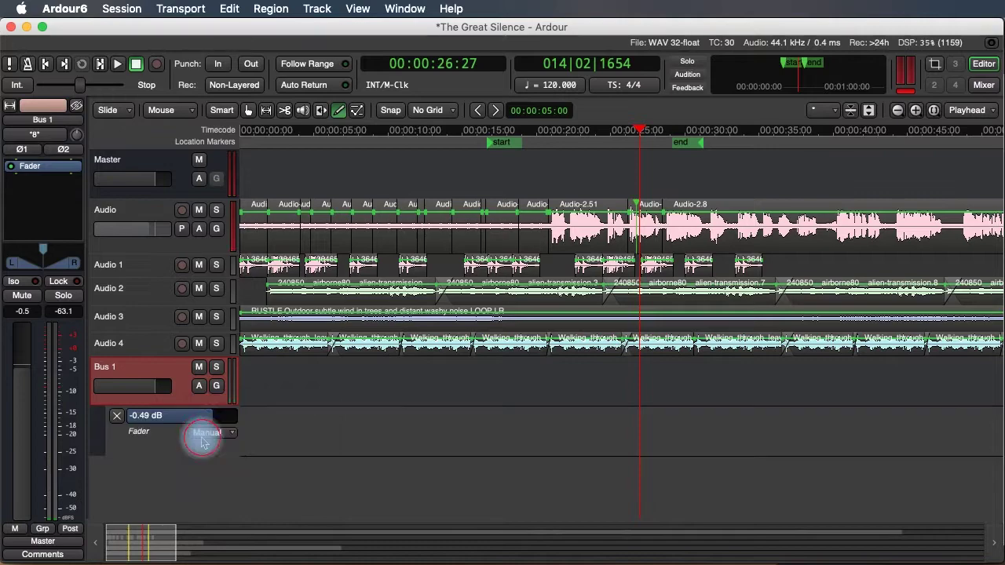
click(207, 433)
click(210, 453)
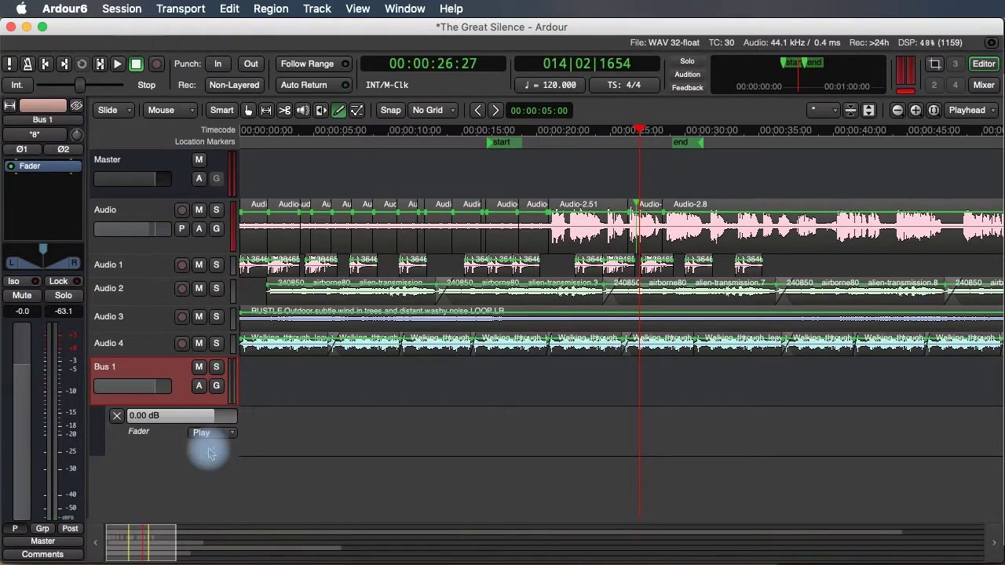
Draw Bus 1 fader automation falling from -1.13 dB at about 17 seconds to -22.69 dB at about 24 seconds, and play it back.
click(494, 420)
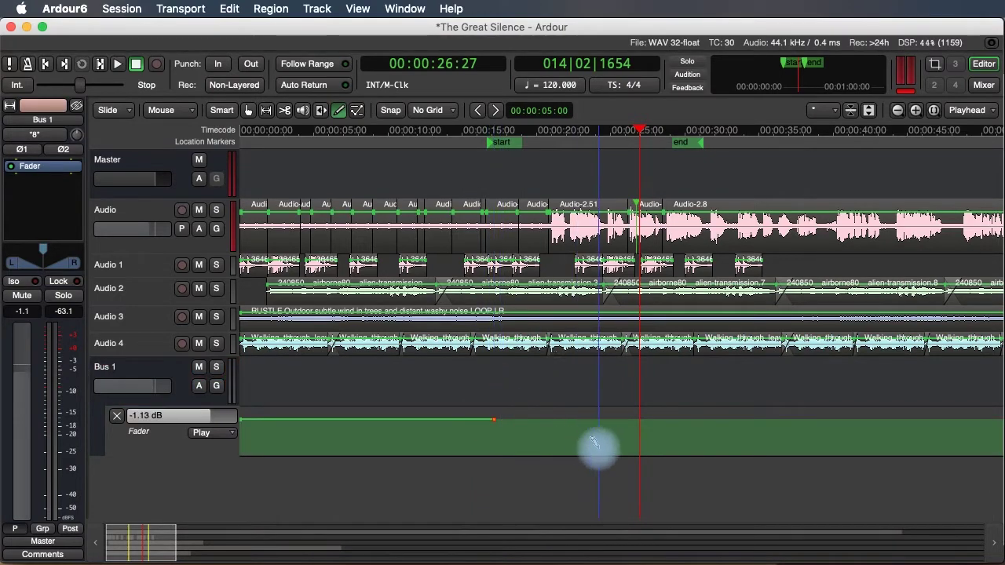
click(594, 442)
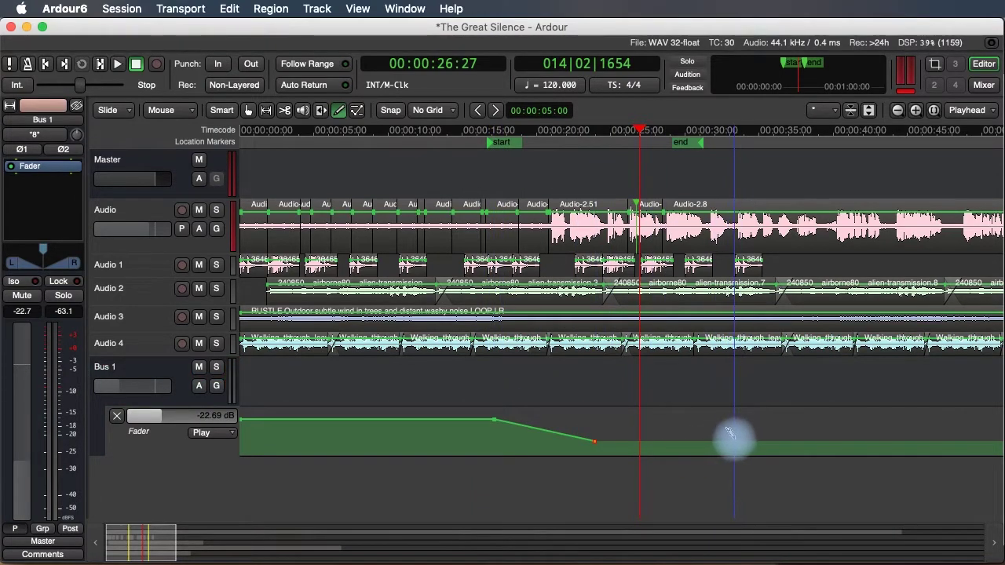
click(491, 130)
key(space)
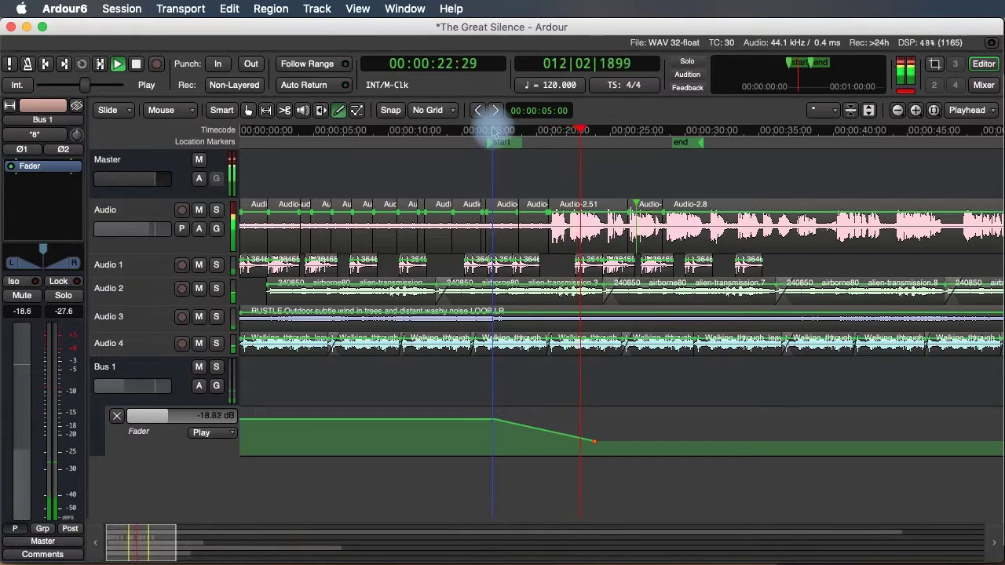
key(space)
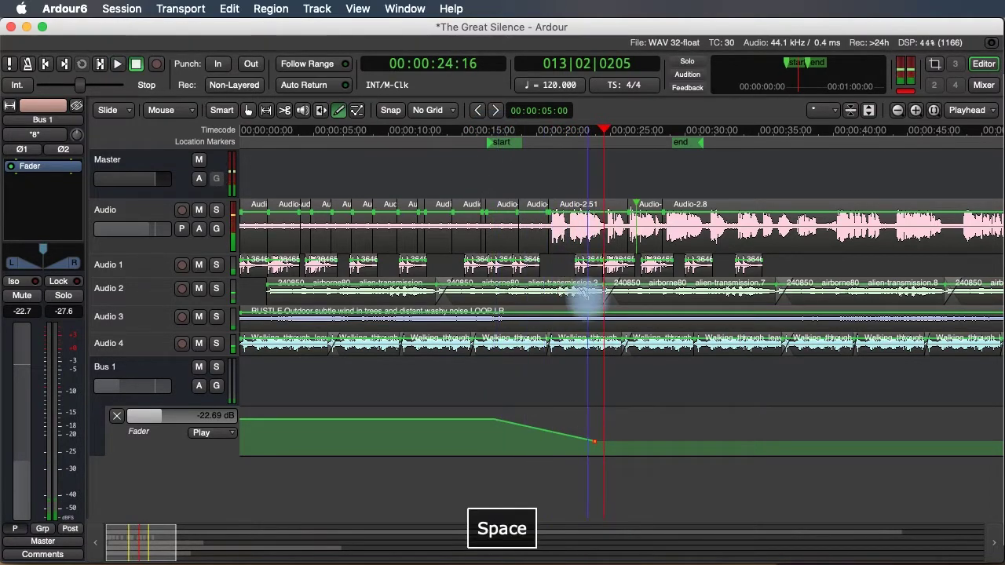
Undo both fader automation points on Bus 1 and hide its automation lane.
key(super+z)
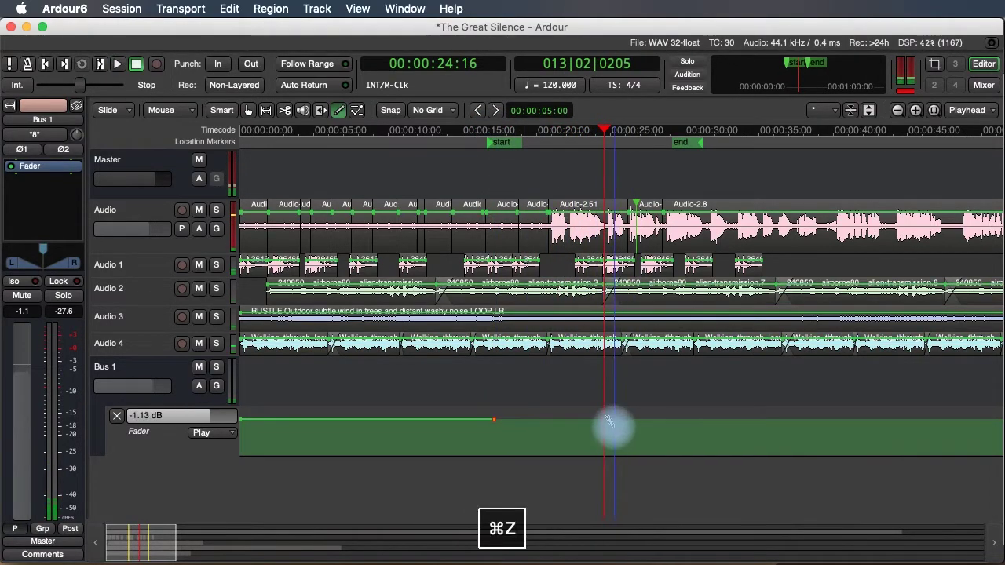
key(super+z)
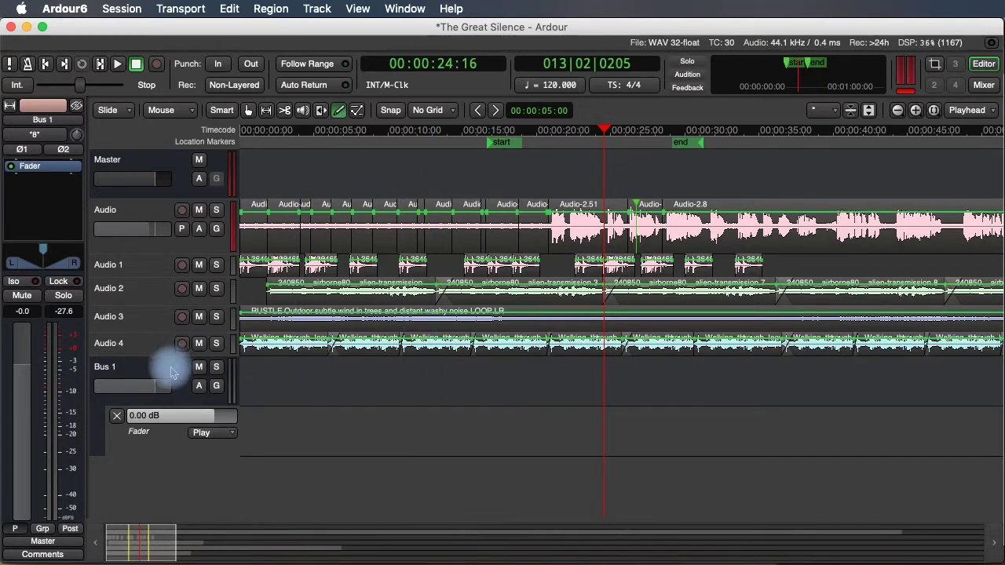
click(116, 415)
Select Bus 1 and add the Ardour Team a-EQ plugin after its fader.
click(179, 364)
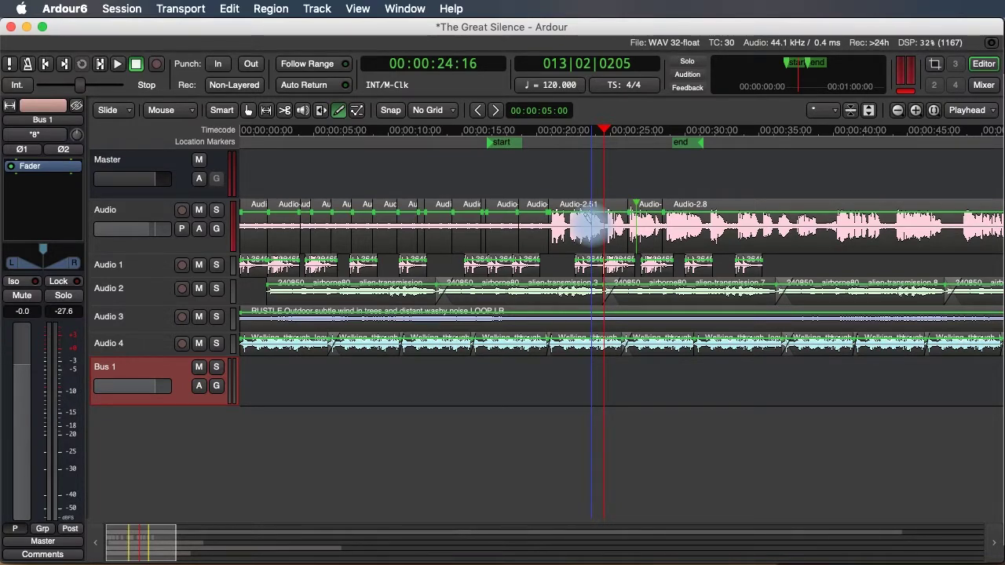
right_click(33, 188)
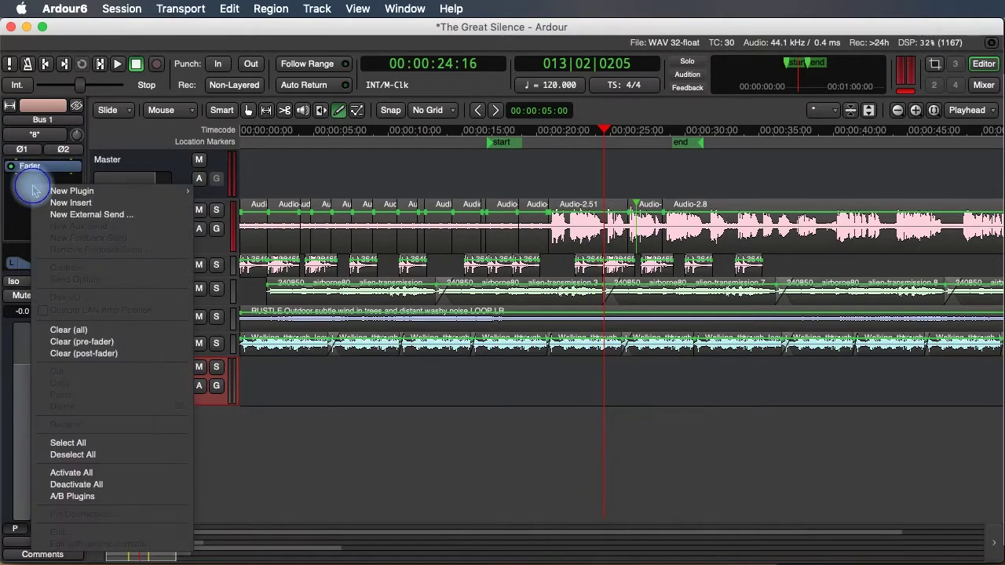
mouse_move(62, 191)
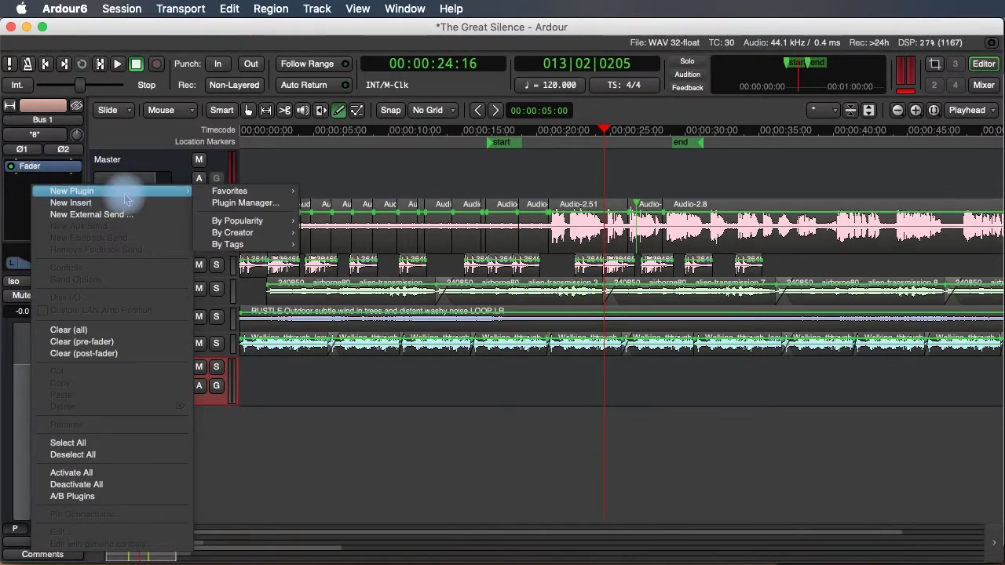
mouse_move(236, 233)
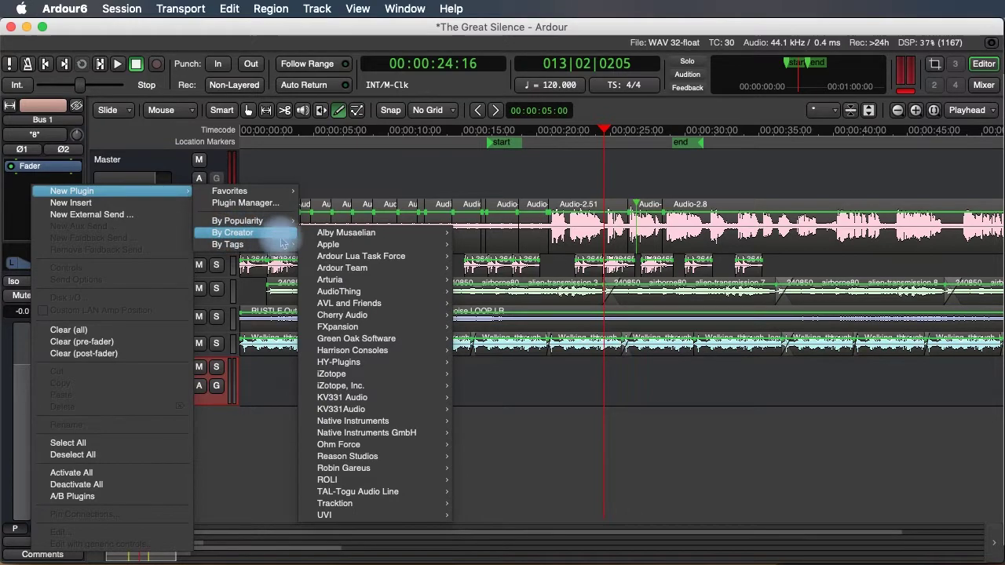
mouse_move(339, 269)
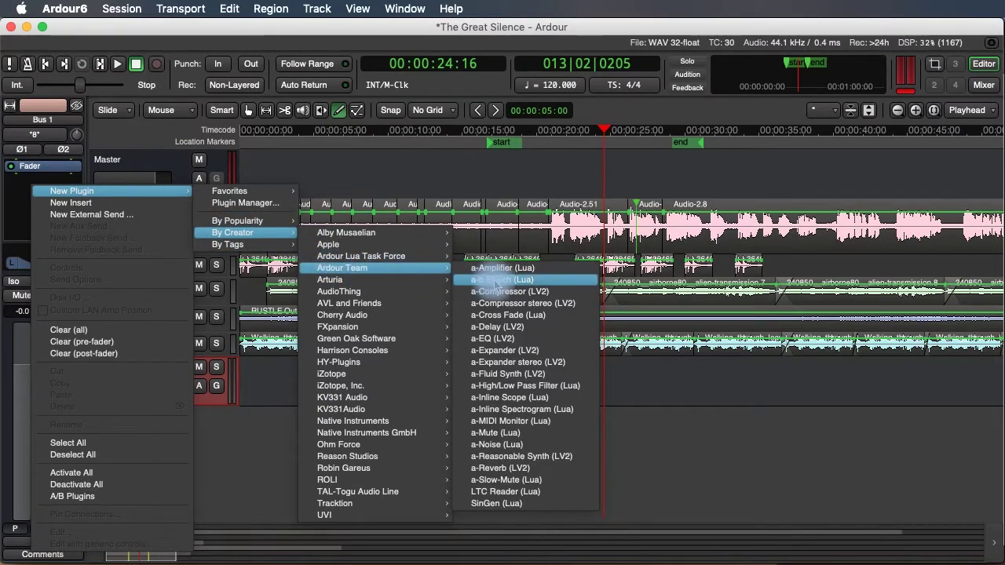
click(524, 341)
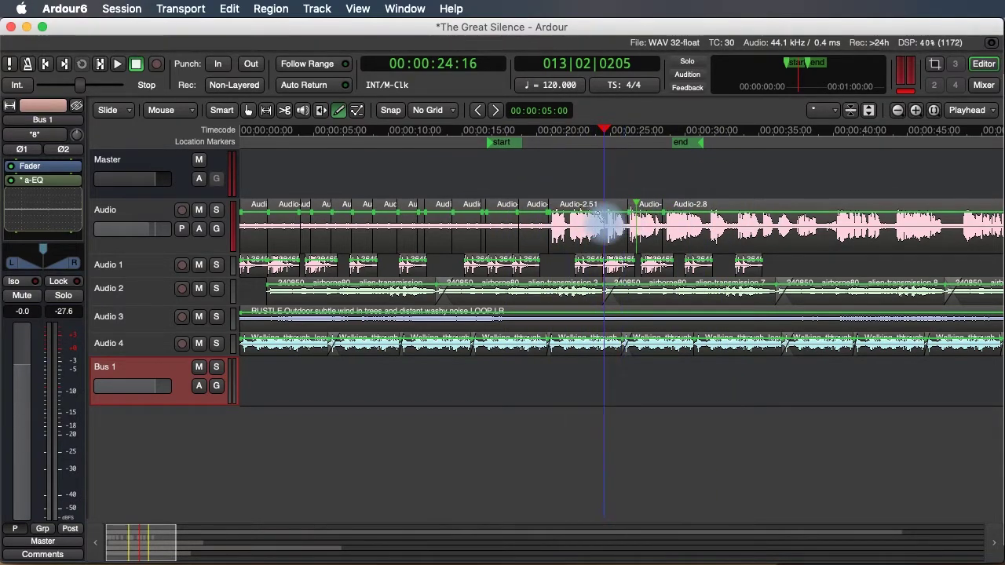
In Bus 1's a-EQ, set band 2 to 1.1 kHz, -4.2 dB and 2.8 Q, and band 3 to 2.4 kHz, 0.1 dB.
double_click(57, 185)
drag(196, 48, 529, 111)
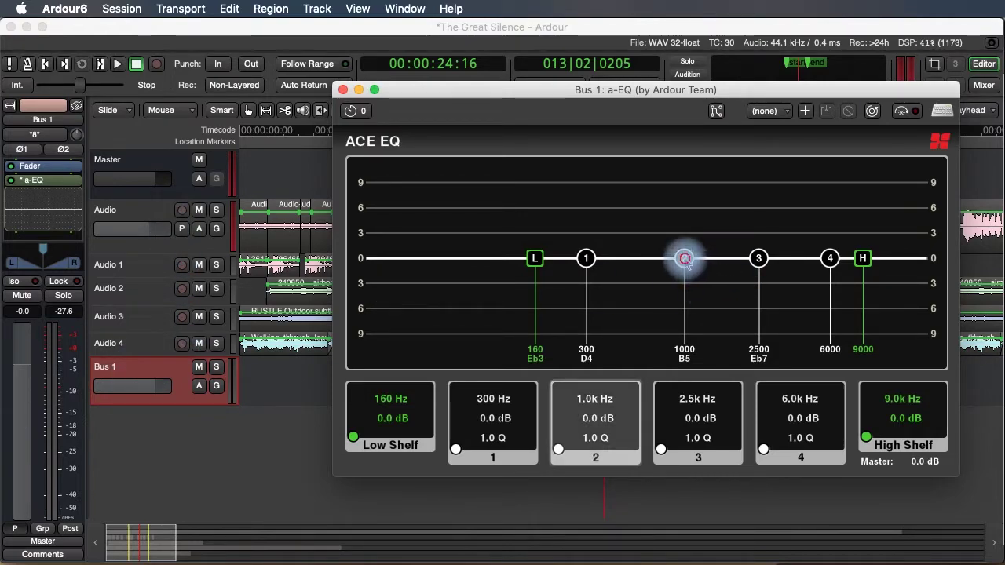
drag(685, 260, 666, 336)
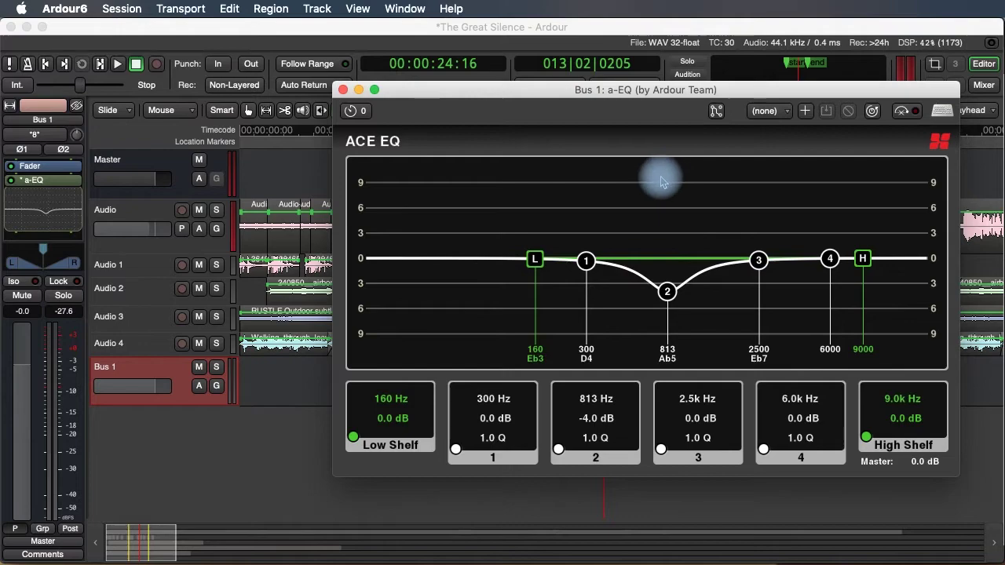
drag(773, 272, 771, 272)
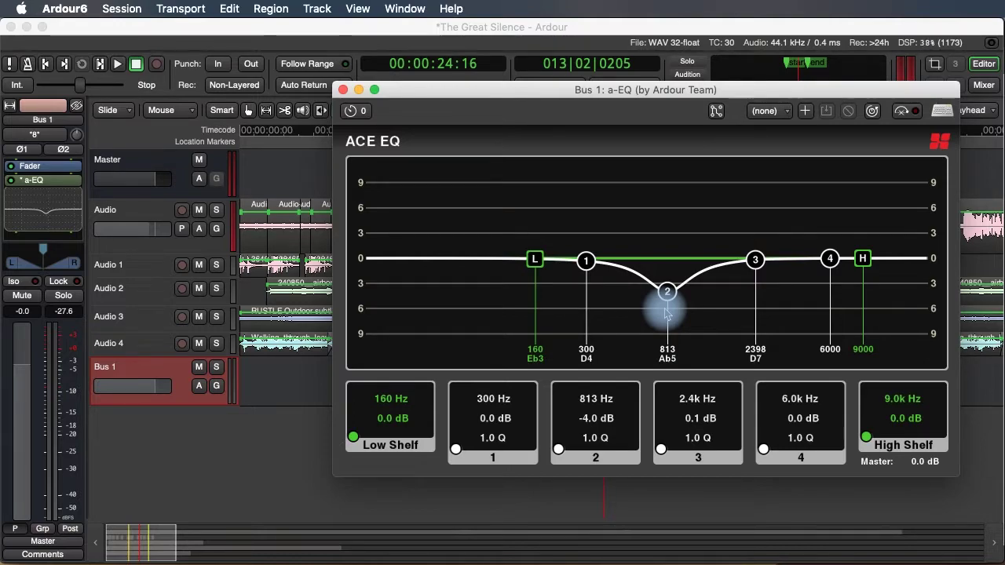
drag(667, 292, 696, 295)
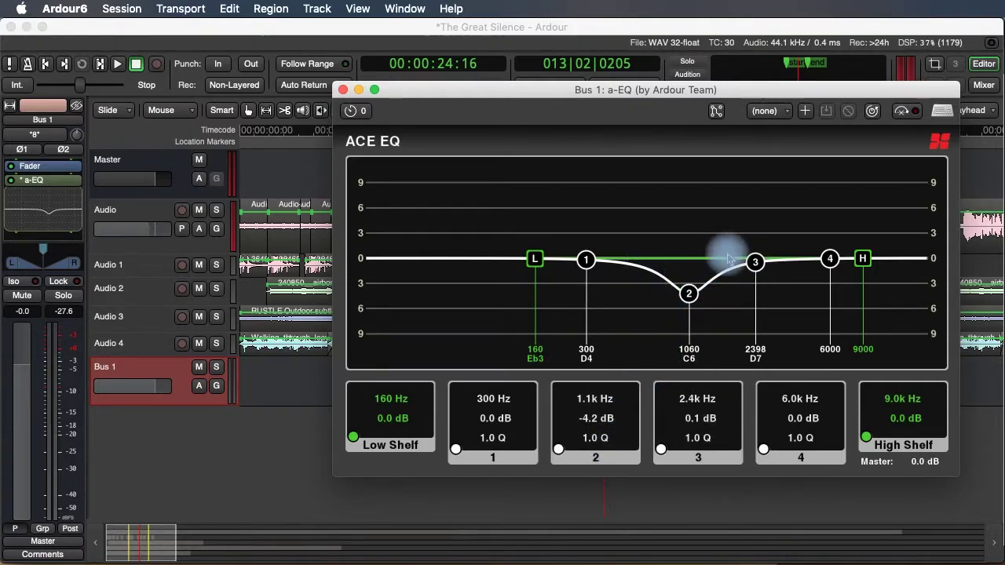
drag(604, 444, 681, 441)
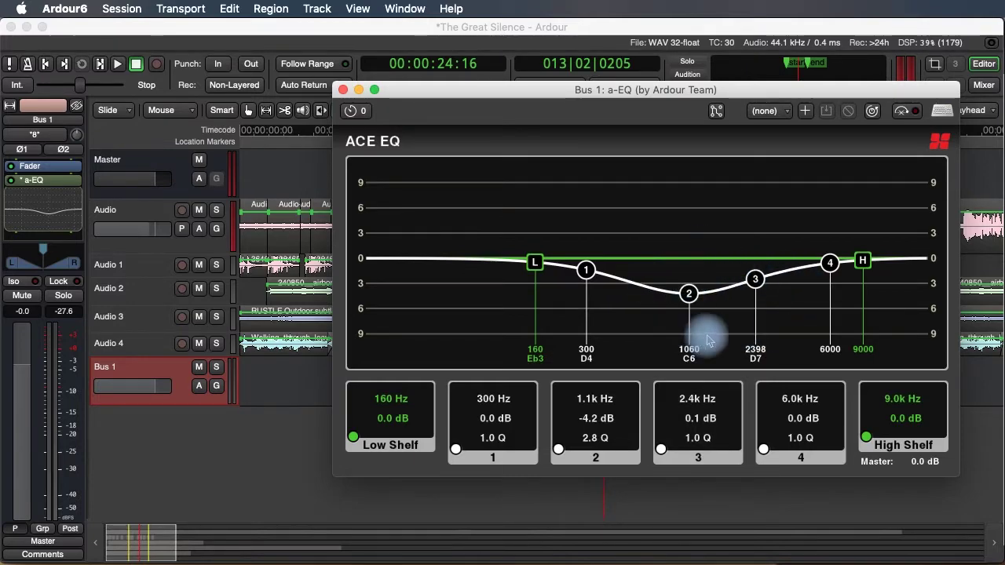
click(343, 90)
Play the mix from about 20 seconds with Bus 1's a-EQ active, then stop playback.
click(539, 135)
key(space)
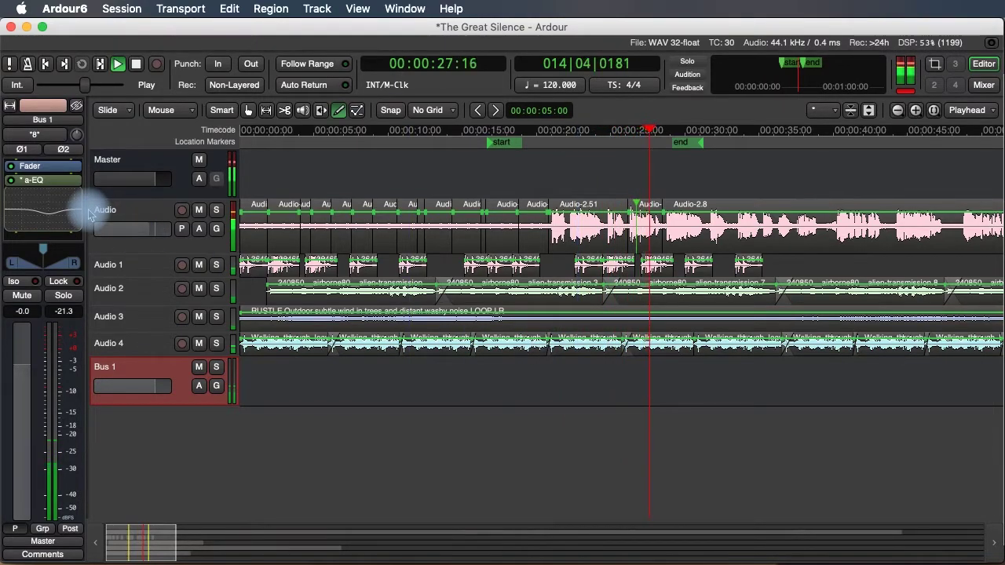
key(space)
Compare the mix from about 20 seconds with Bus 1's a-EQ bypassed and with it reactivated.
click(545, 129)
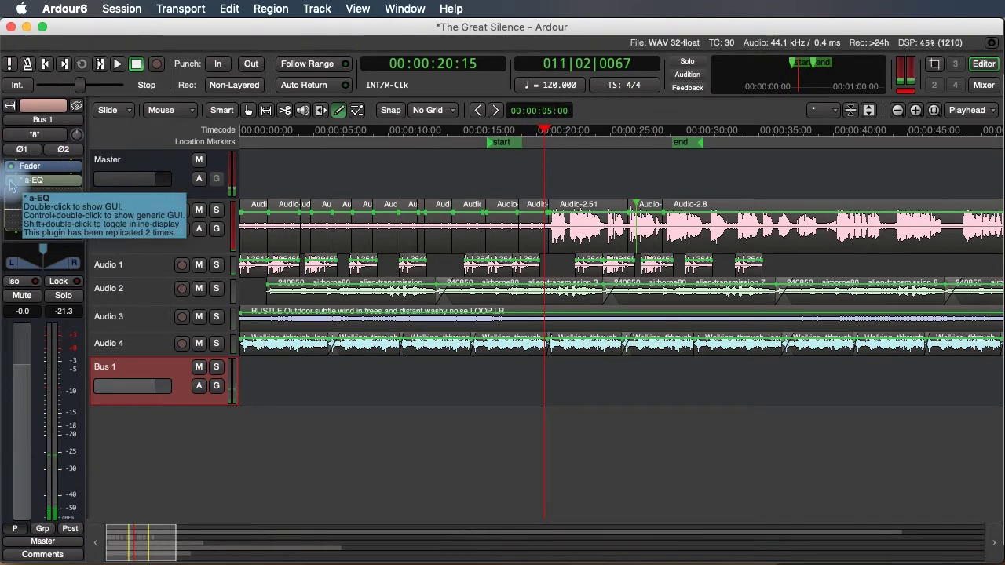
key(space)
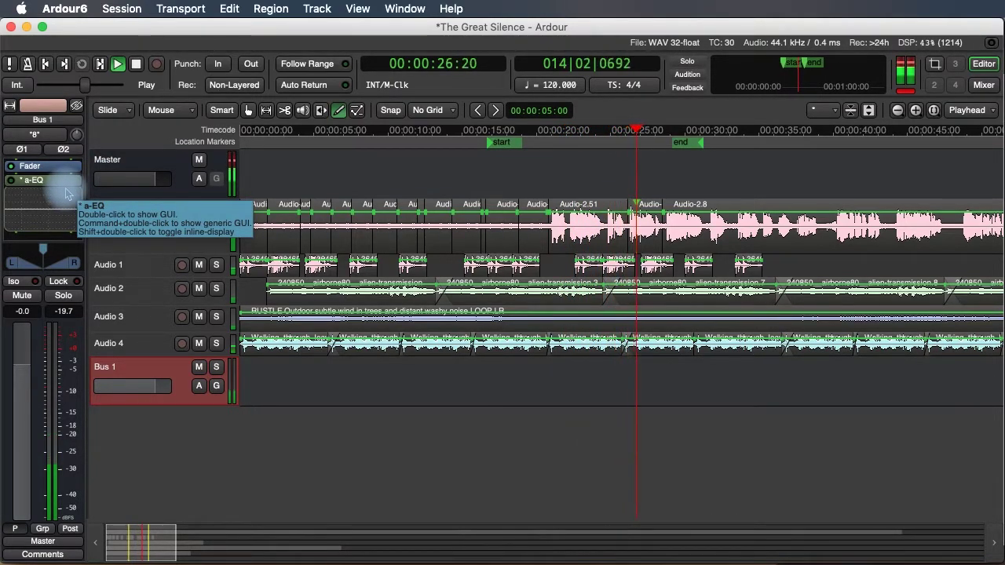
key(space)
click(547, 133)
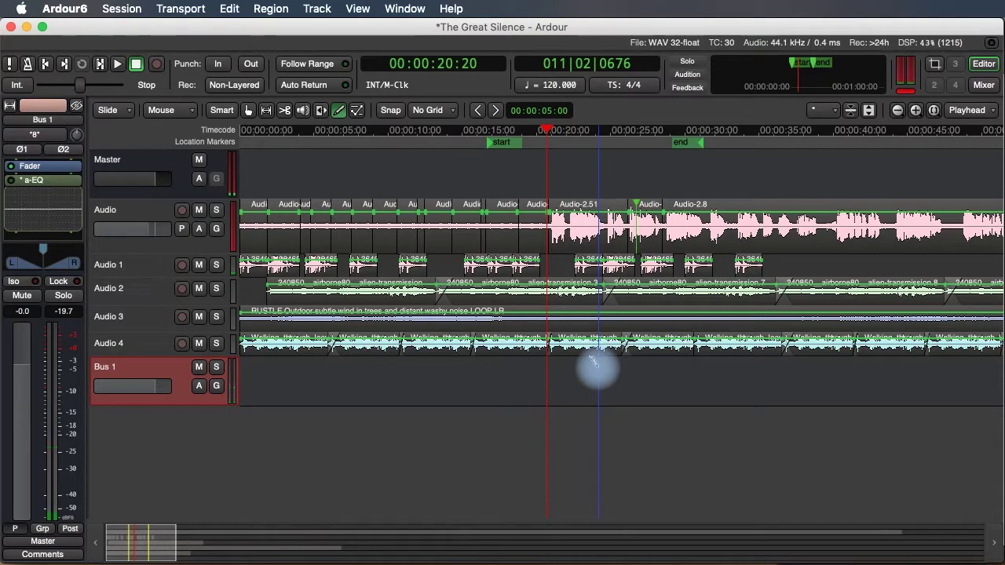
click(12, 182)
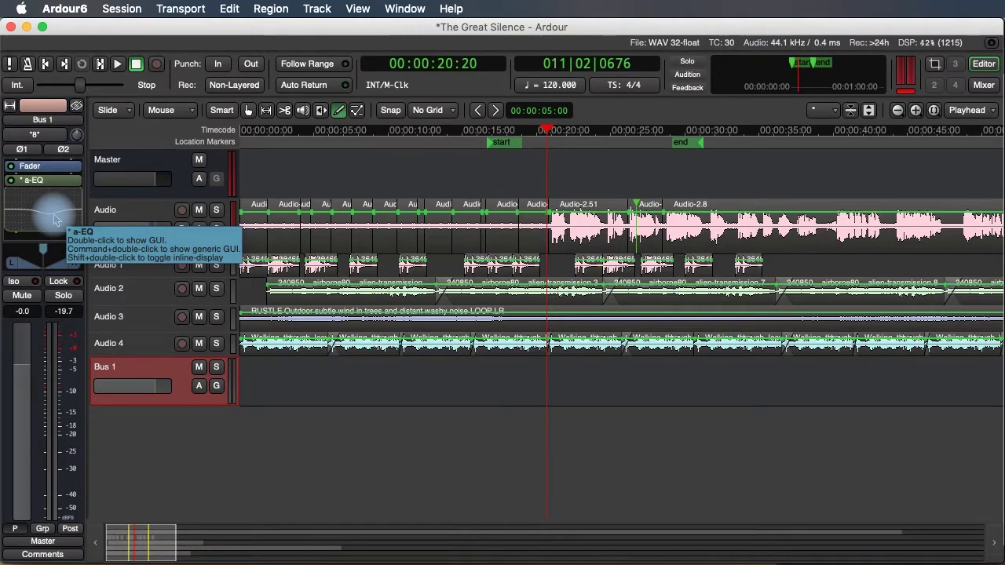
key(space)
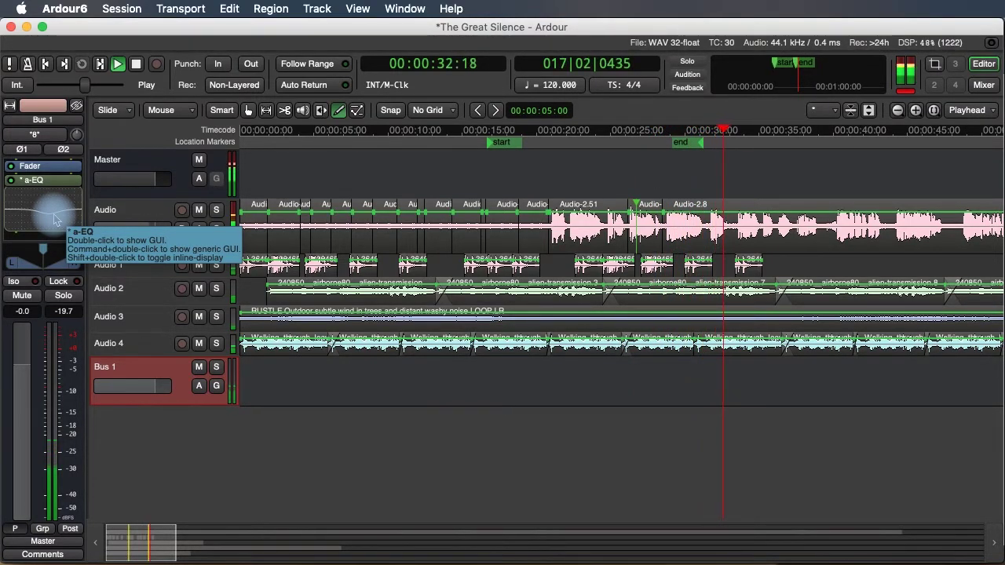
key(space)
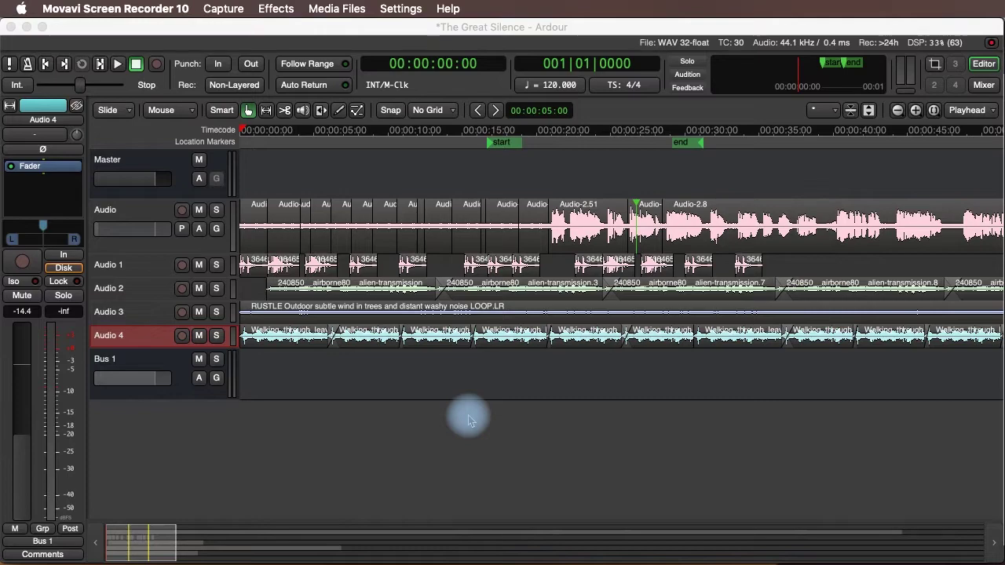
Select the Audio 3 wind track and increase its track height.
click(29, 196)
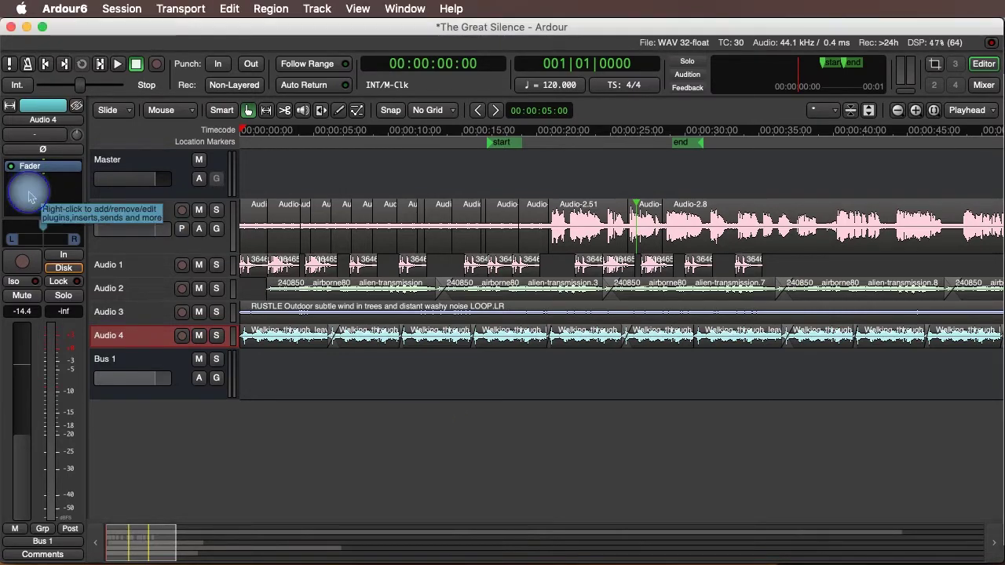
click(146, 315)
drag(146, 324, 193, 317)
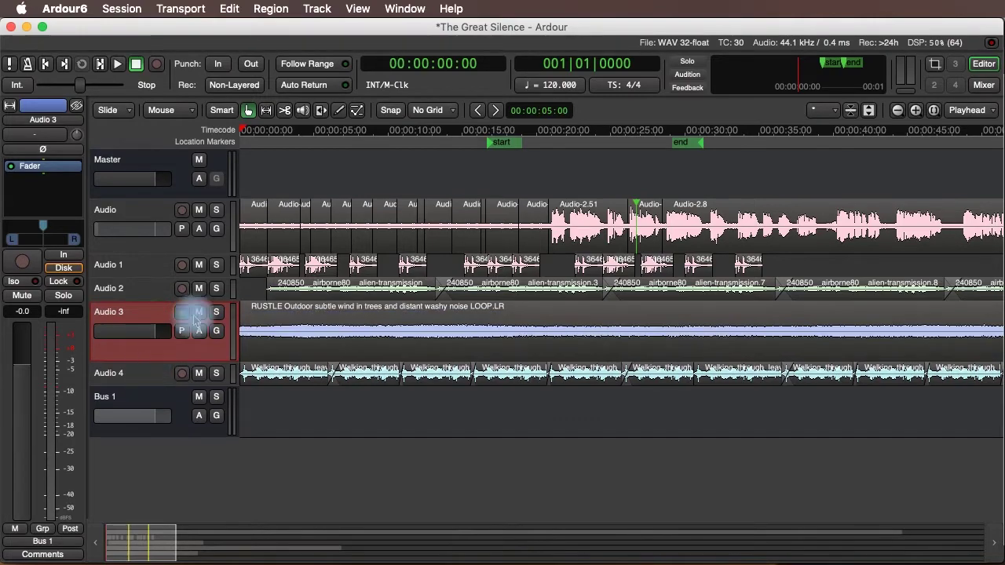
drag(291, 130, 290, 133)
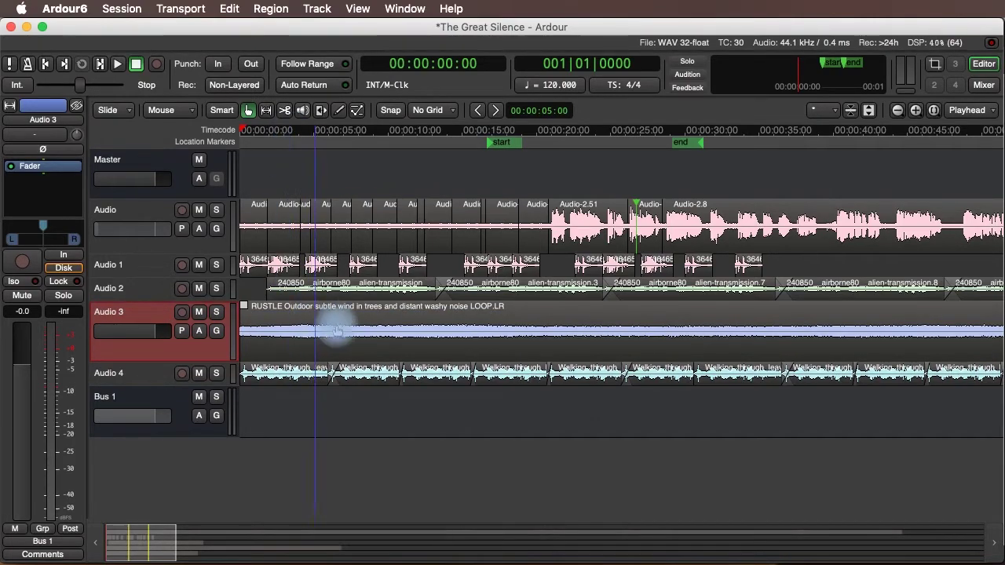
Add the Ardour Team a-EQ plugin after the fader on Audio 3.
right_click(42, 185)
mouse_move(126, 190)
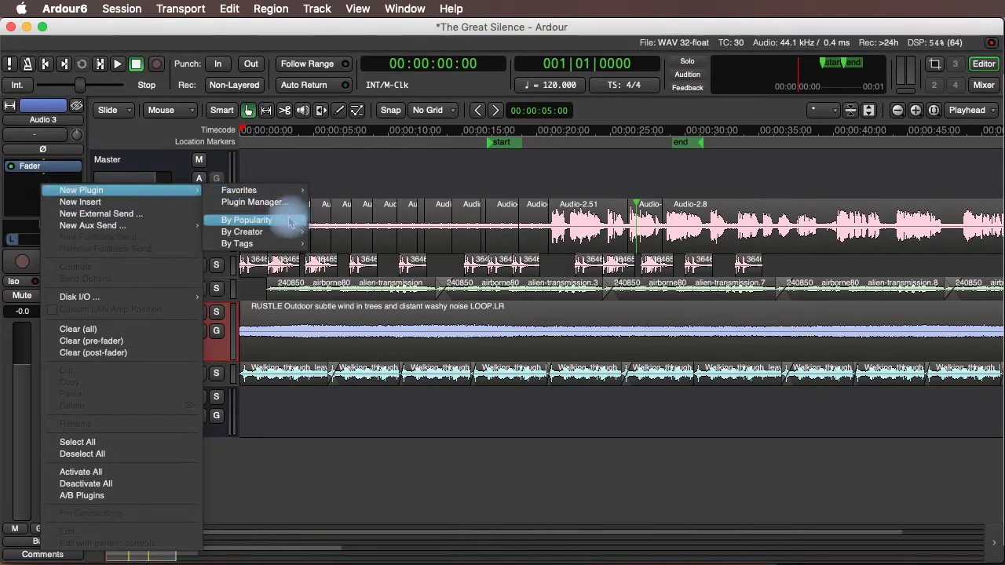
mouse_move(253, 232)
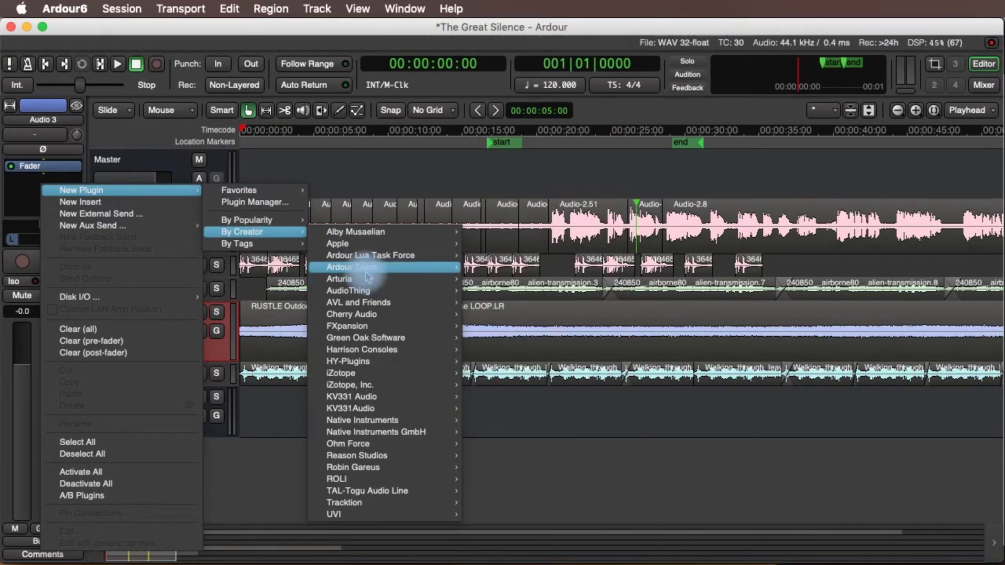
mouse_move(367, 268)
click(505, 338)
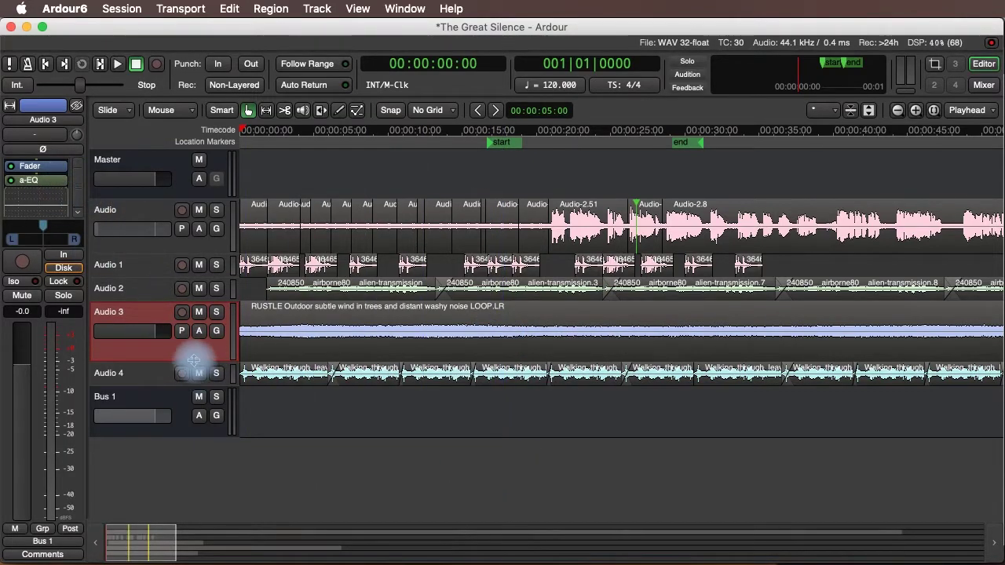
Show the automation lane for the a-EQ Frequency 1 parameter on Audio 3.
click(199, 331)
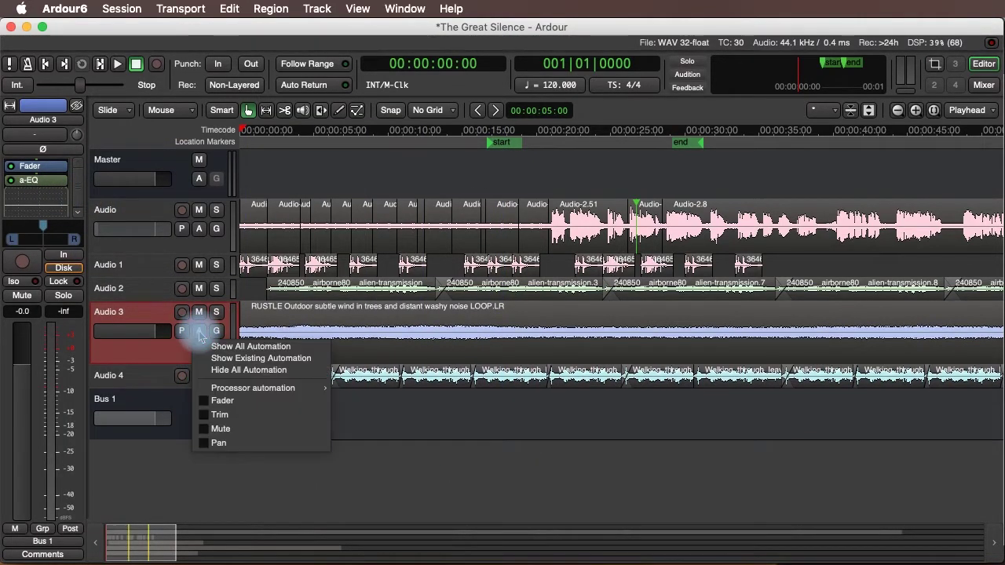
mouse_move(222, 390)
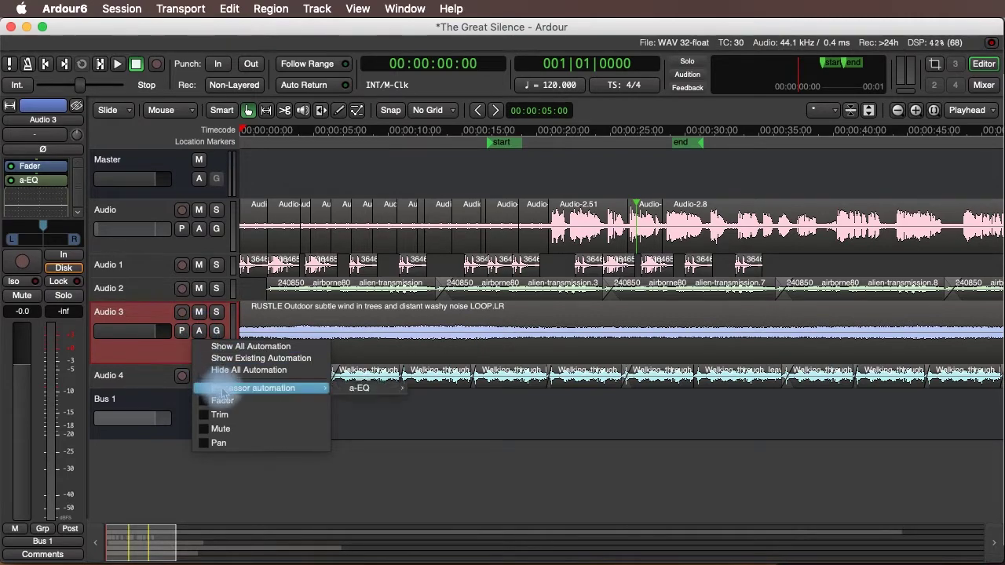
mouse_move(353, 390)
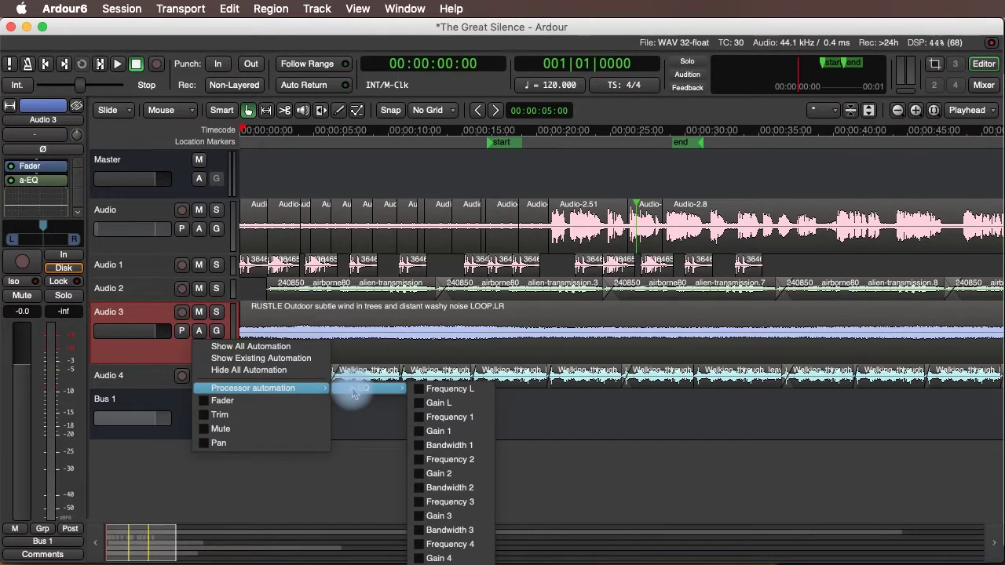
click(420, 417)
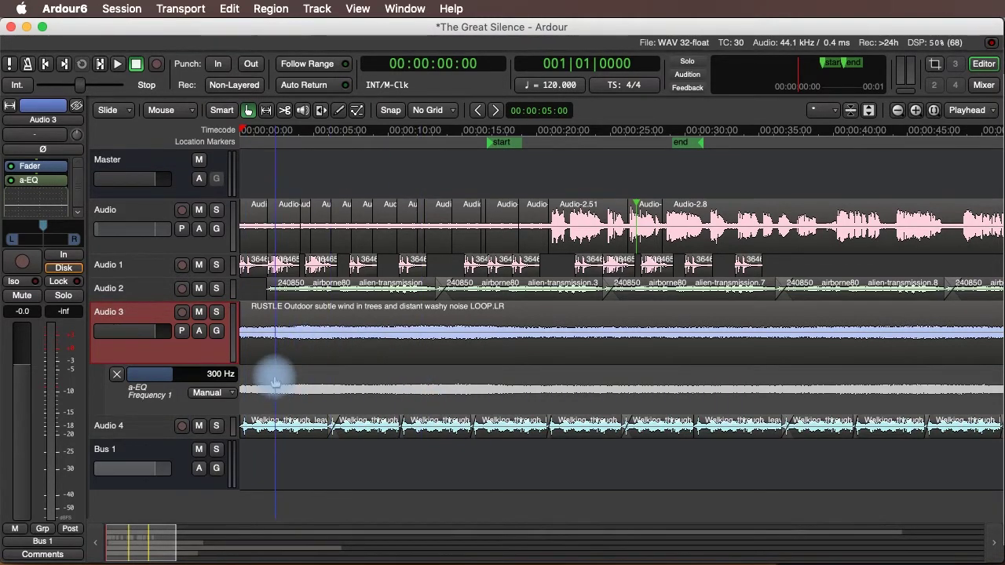
Set band 1 of Audio 3's a-EQ to 190 Hz with a 5.5 dB boost and close the plugin window.
double_click(47, 182)
mouse_move(254, 194)
mouse_down()
mouse_move(253, 130)
mouse_move(339, 110)
mouse_move(241, 97)
mouse_move(406, 97)
mouse_move(216, 97)
mouse_up()
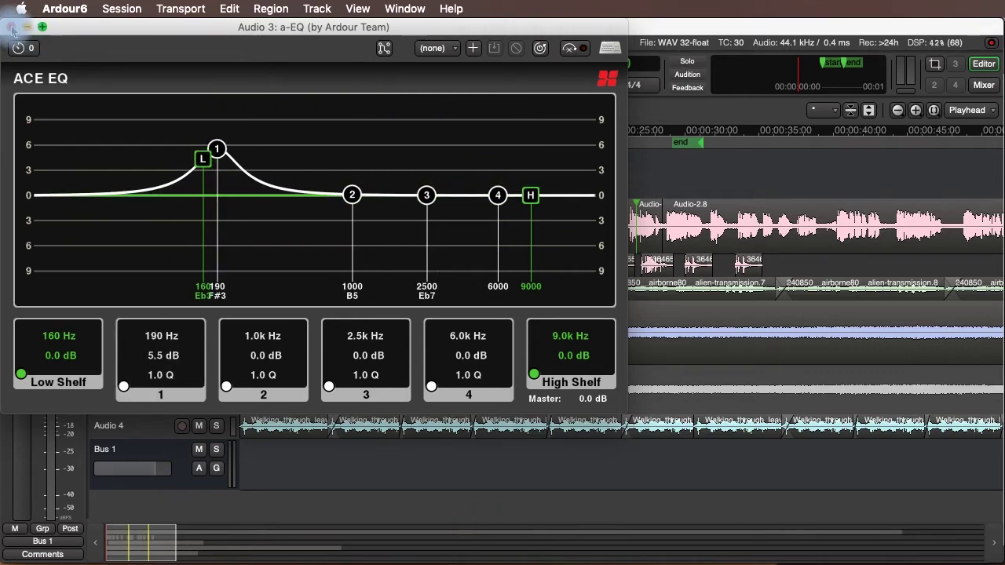
click(11, 28)
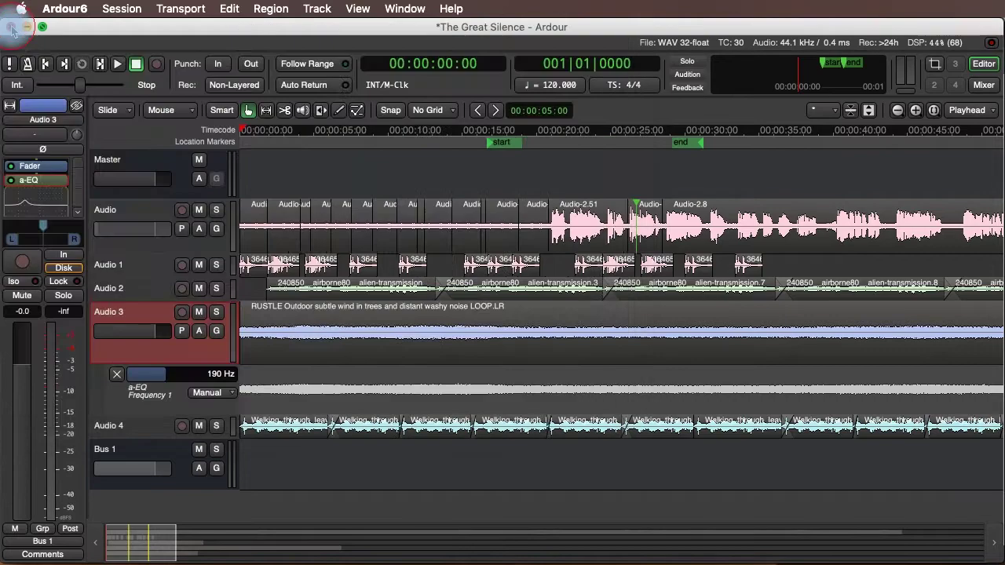
Solo Audio 3 and, while it plays from the start, set band 1 of its a-EQ to 281 Hz and 5.7 dB.
click(216, 312)
key(space)
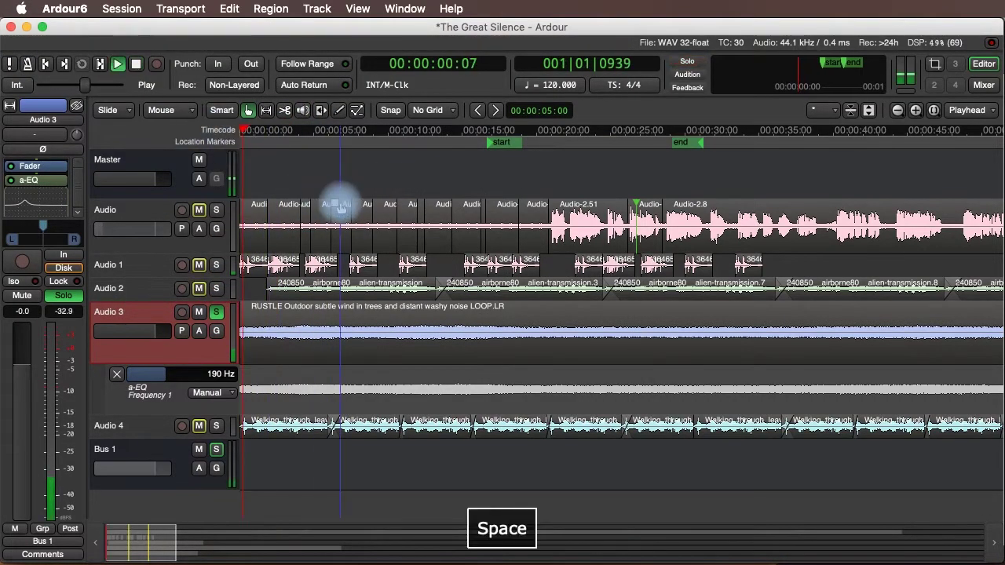
double_click(48, 180)
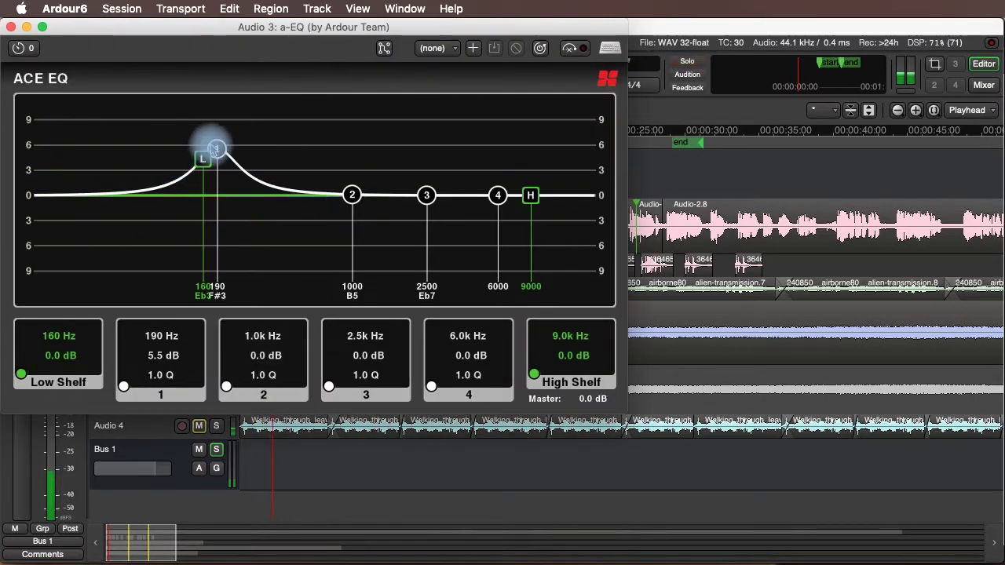
drag(216, 149, 248, 147)
key(space)
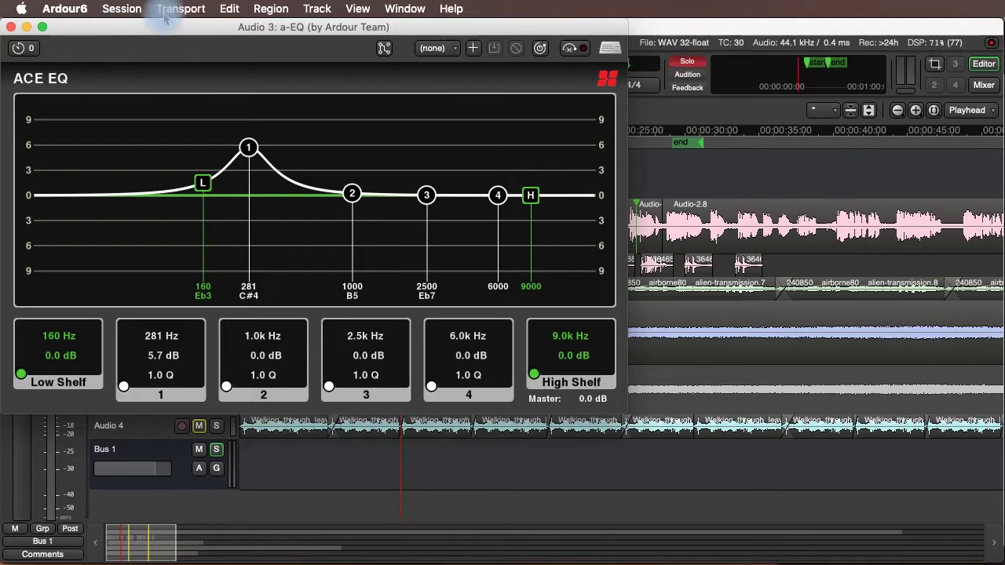
drag(103, 31, 179, 31)
click(88, 29)
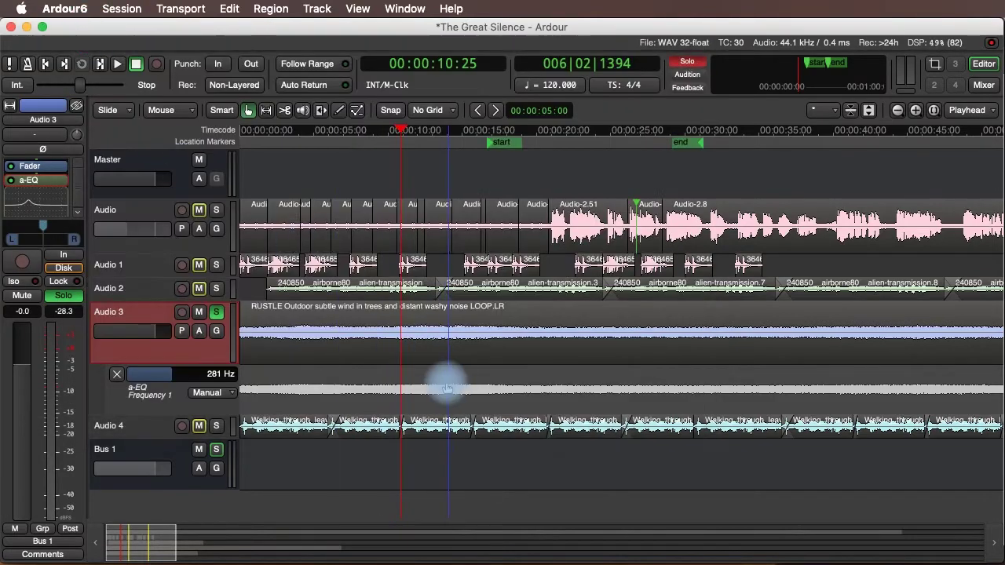
Draw a zigzag Frequency 1 automation curve over about the first 9 seconds of Audio 3 and set the lane to Play.
click(338, 111)
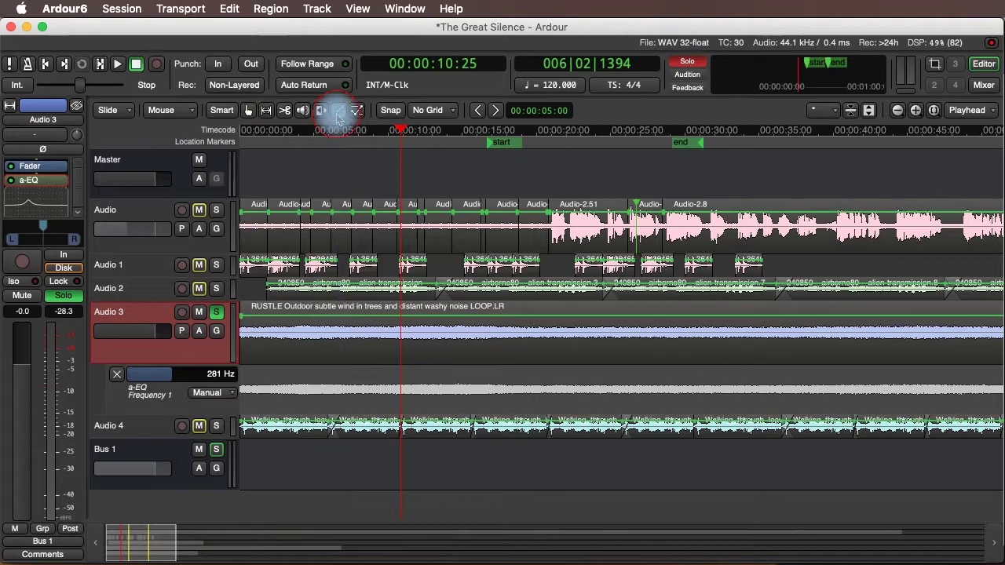
click(264, 383)
click(280, 398)
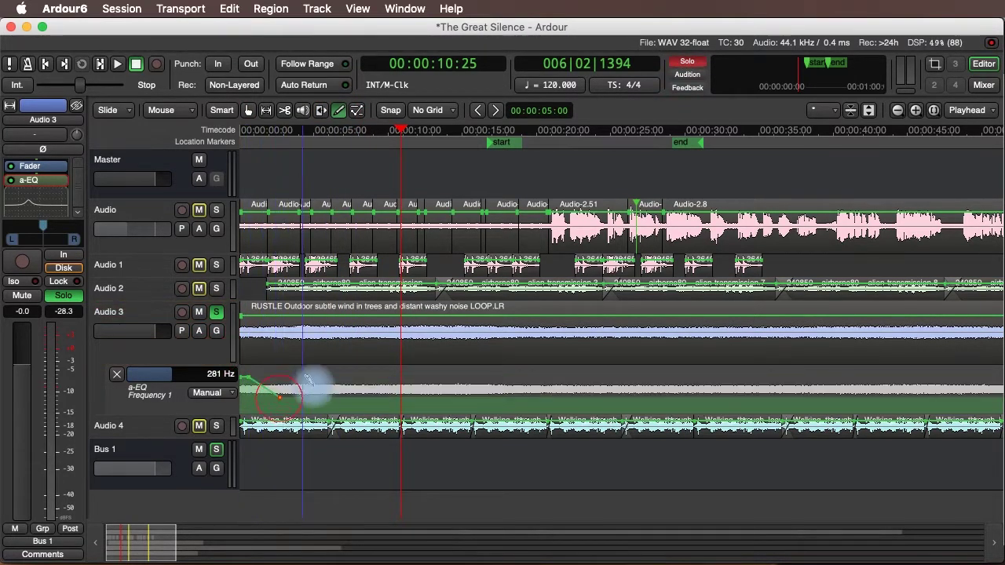
click(319, 383)
click(327, 399)
click(333, 373)
click(343, 396)
click(353, 385)
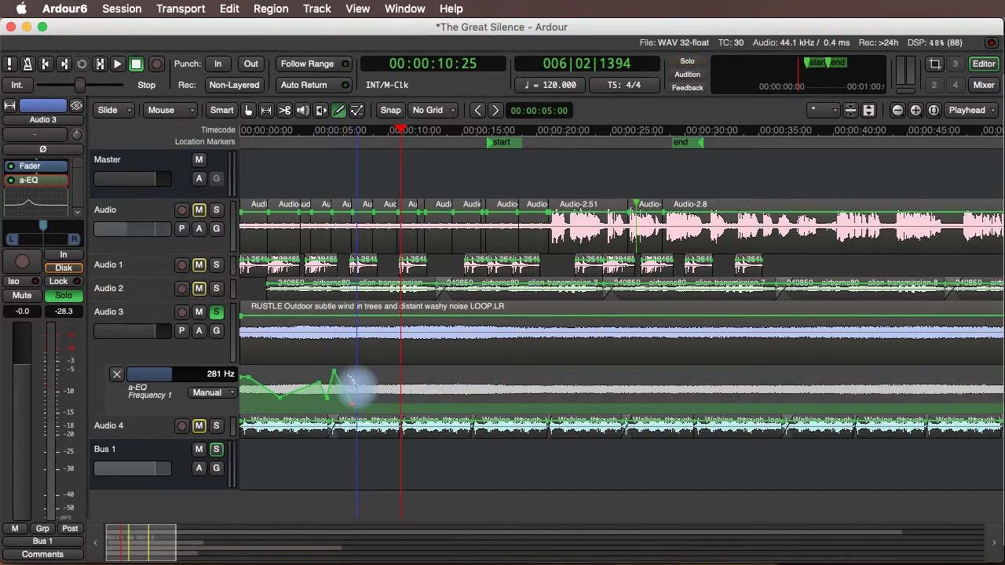
click(363, 397)
click(380, 387)
click(218, 395)
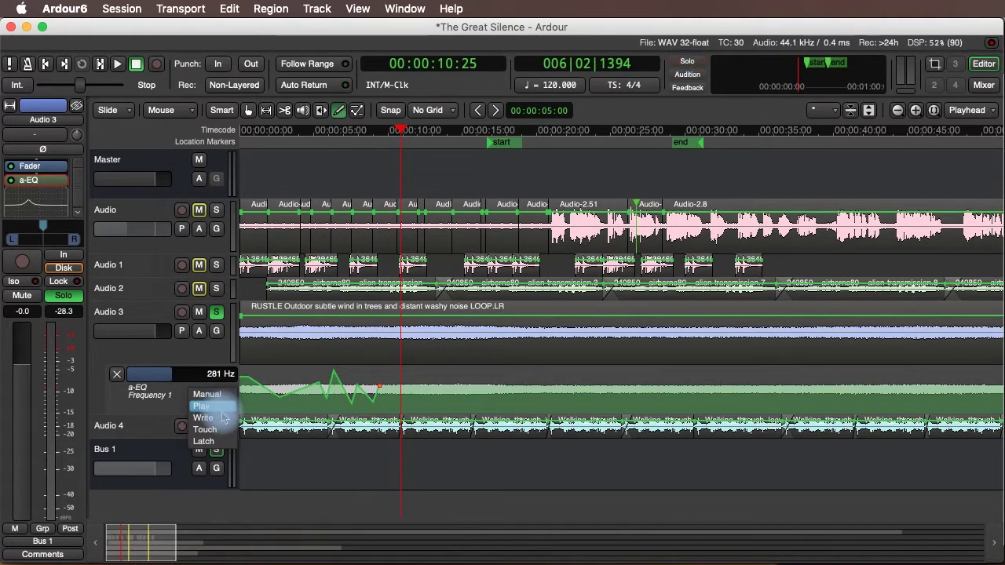
click(218, 406)
Play Audio 3 from the start with its a-EQ window beside the lane, and reshape the frequency points between about 5 and 7 seconds.
double_click(43, 181)
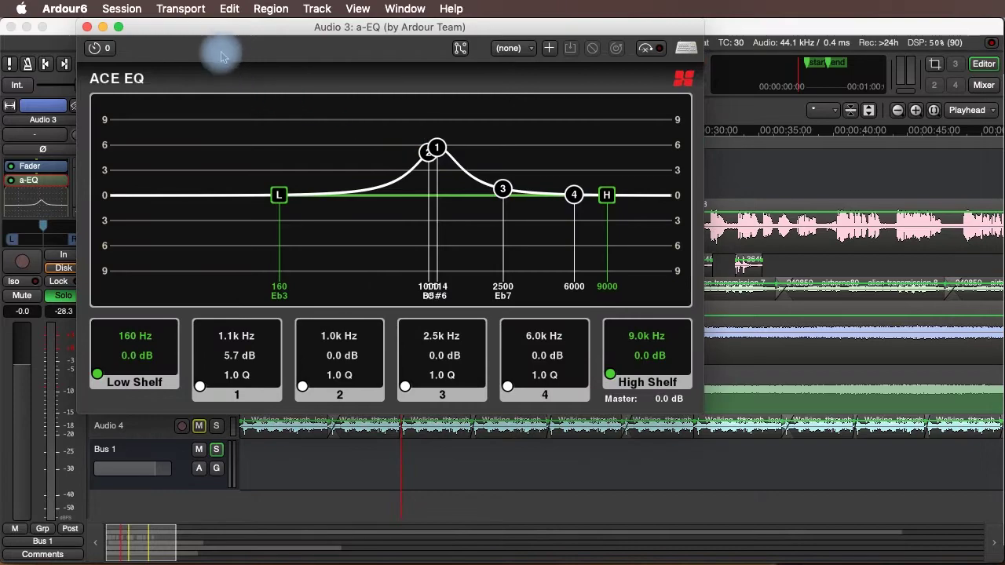
drag(219, 28, 538, 28)
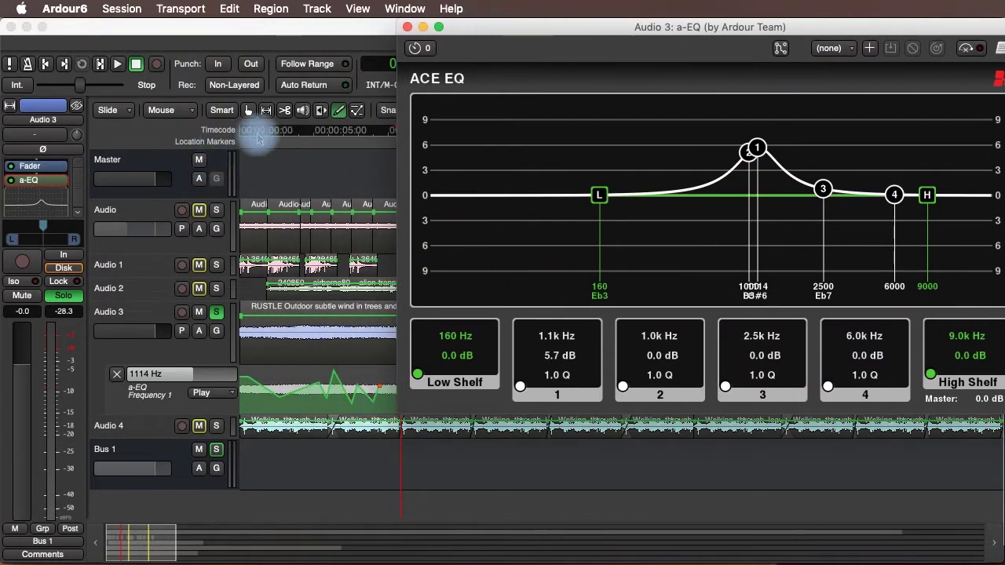
drag(258, 133, 224, 128)
key(space)
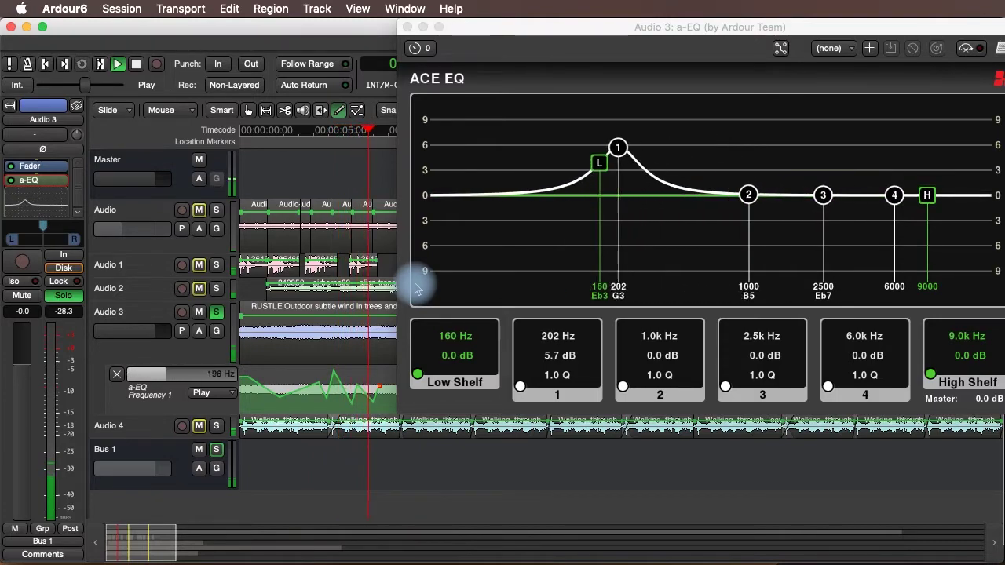
key(space)
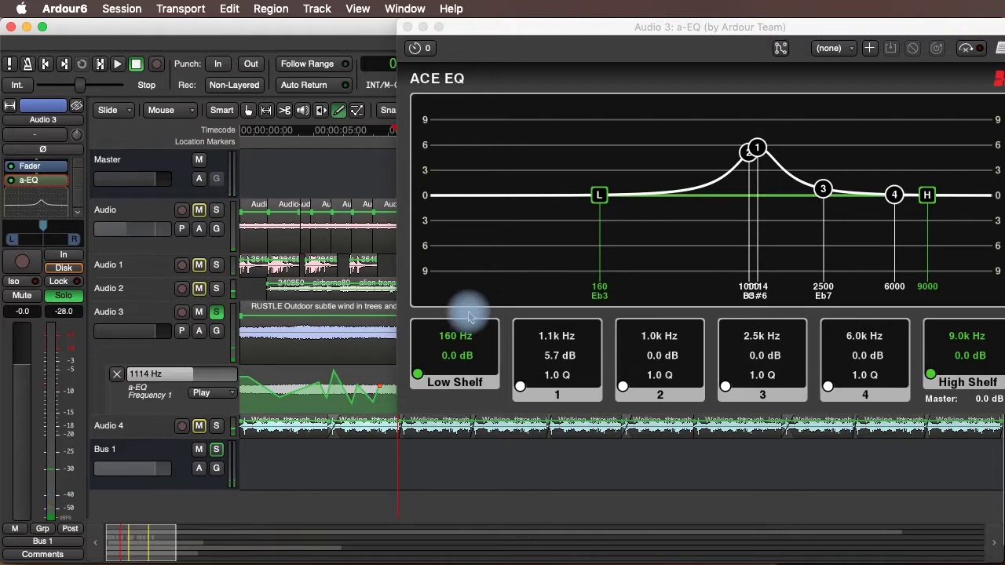
mouse_move(347, 361)
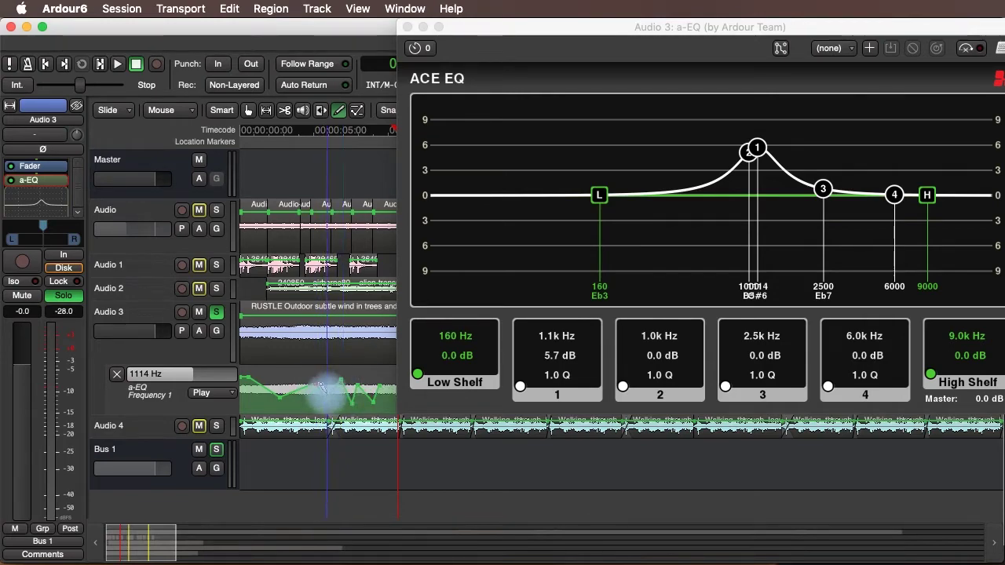
drag(322, 385, 335, 399)
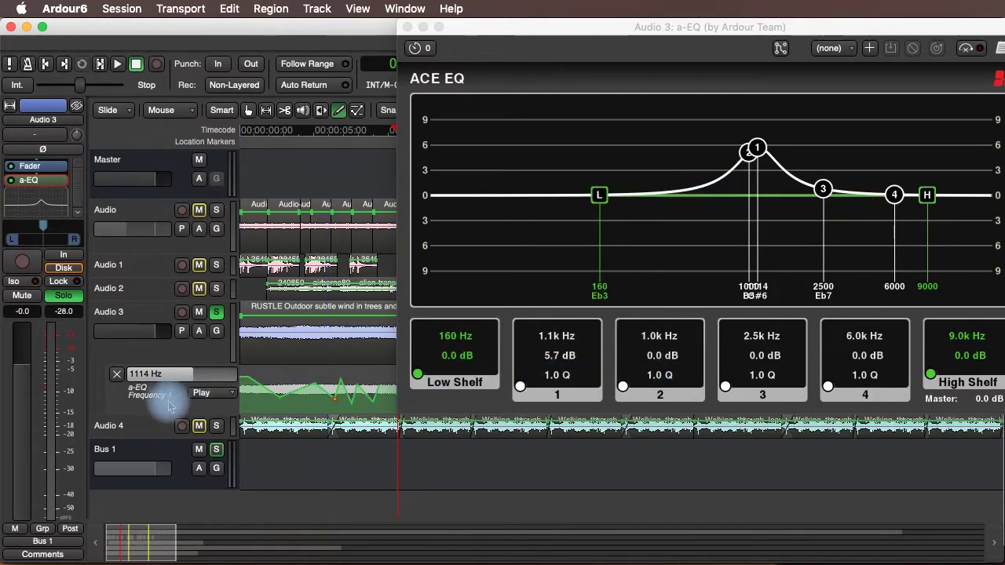
Show the automation lane for the a-EQ Bandwidth 1 parameter on Audio 3.
click(199, 330)
mouse_move(217, 390)
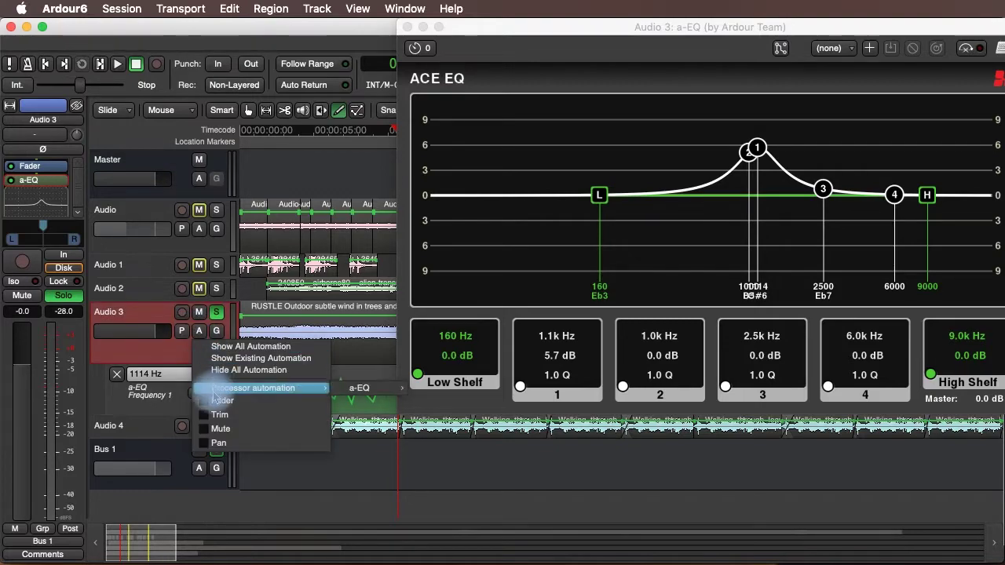
mouse_move(385, 390)
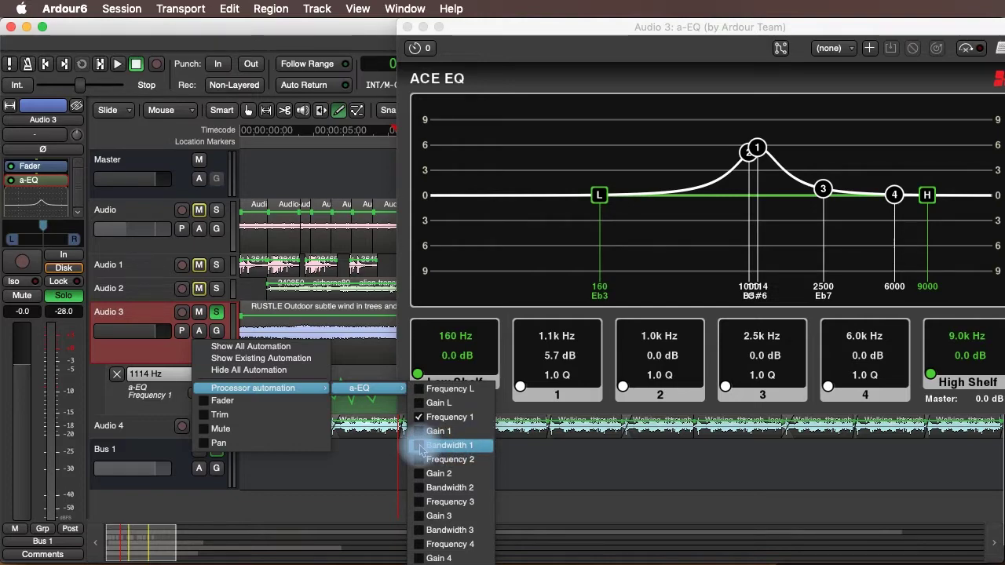
click(449, 446)
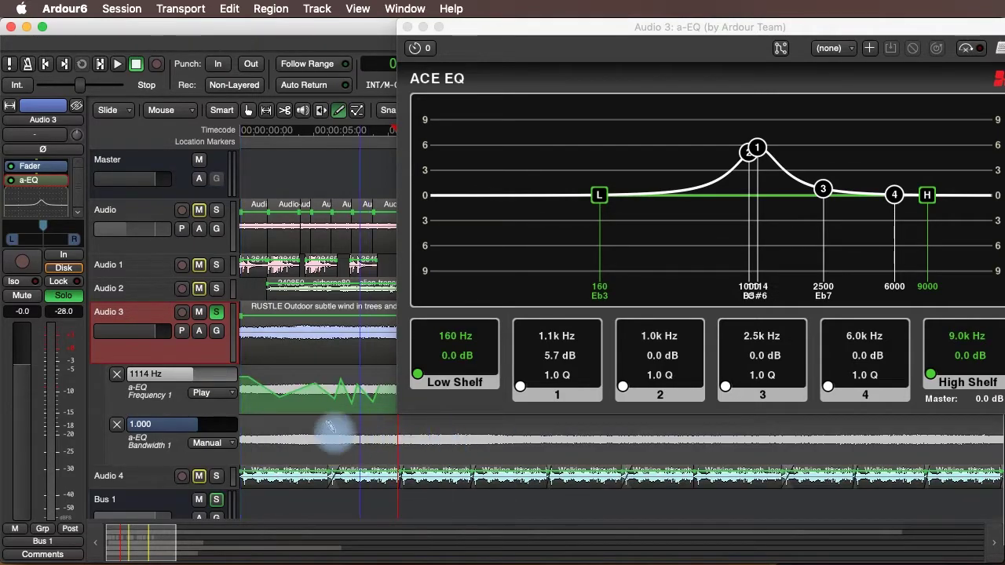
Draw a Bandwidth 1 automation curve that dips, rises and falls over about the first 9 seconds of Audio 3.
click(260, 430)
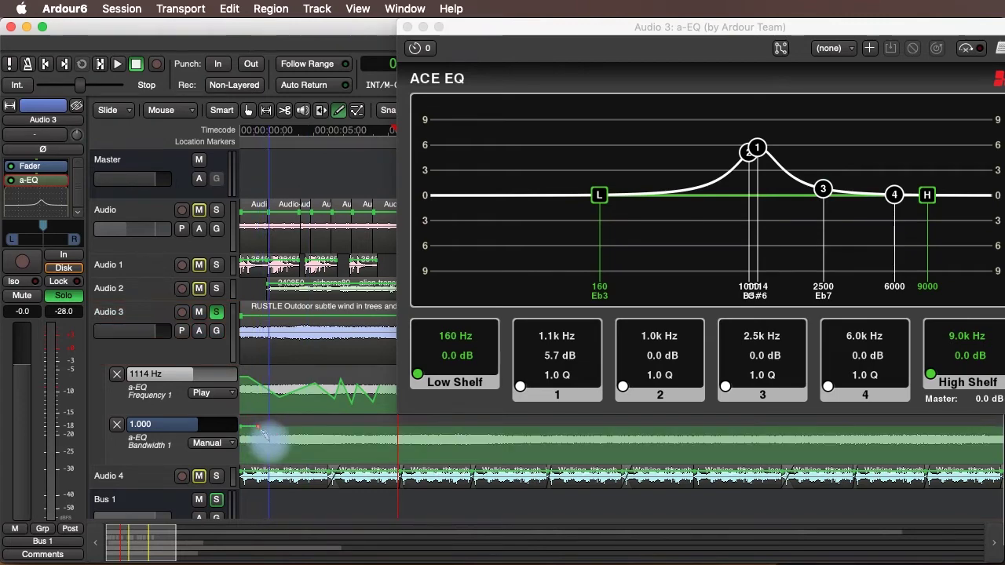
click(279, 446)
click(306, 424)
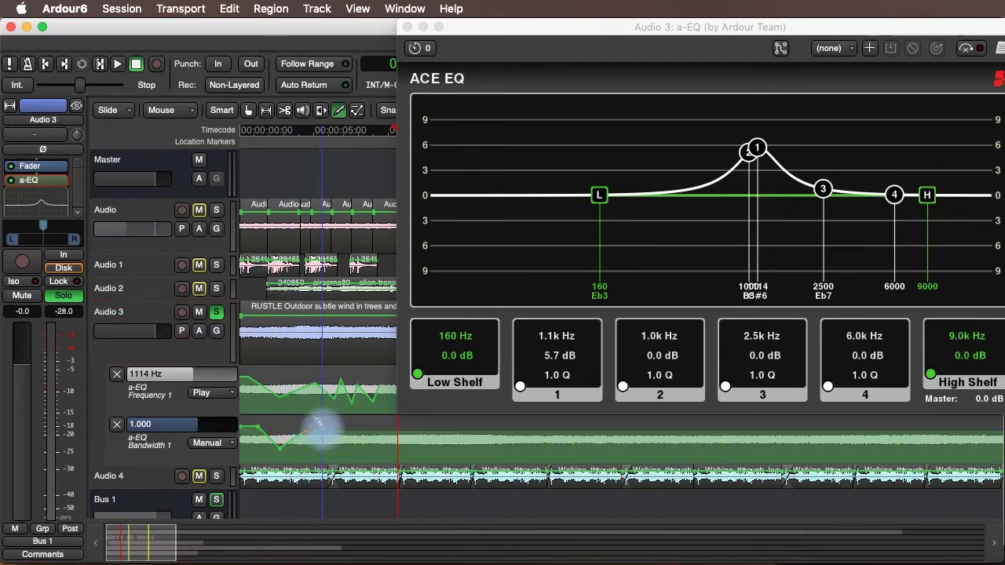
click(325, 429)
click(348, 445)
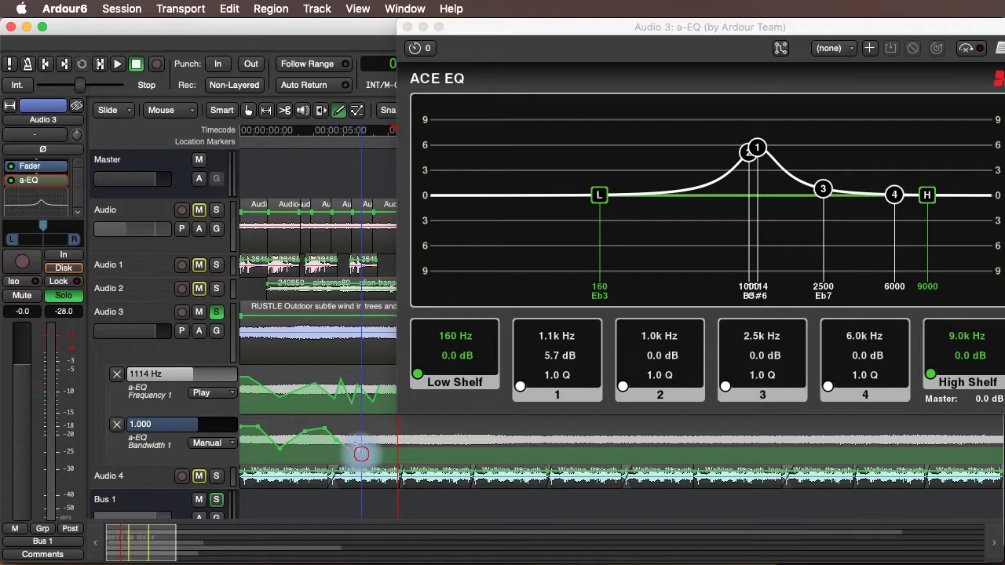
click(377, 453)
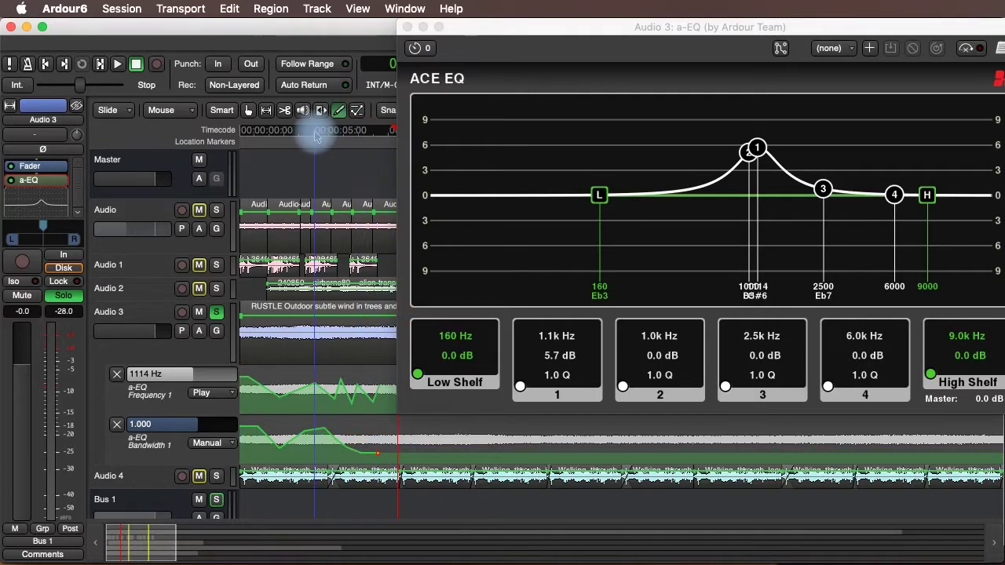
Set the Bandwidth 1 automation lane to Play and play Audio 3 to check both automated a-EQ parameters.
click(282, 147)
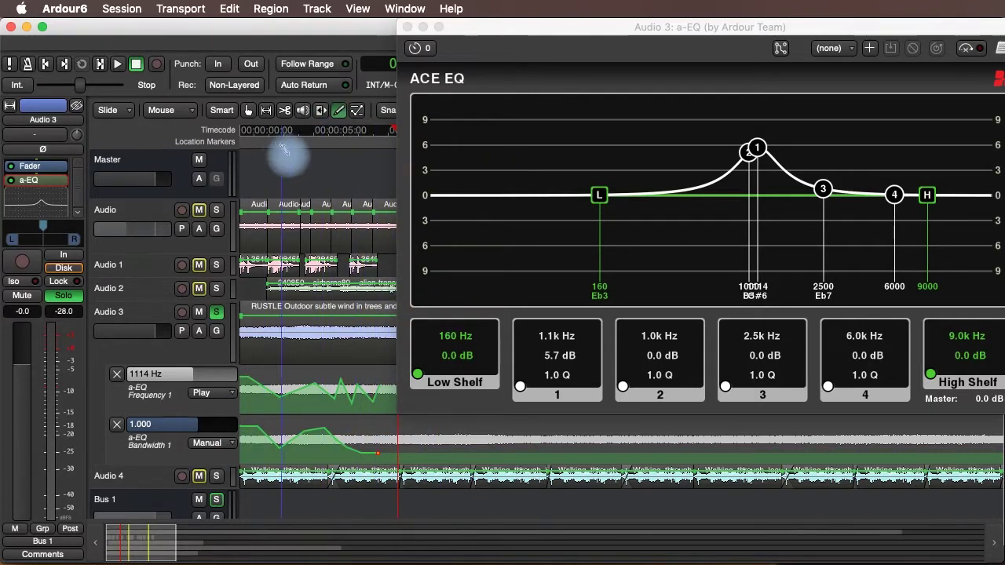
key(Home)
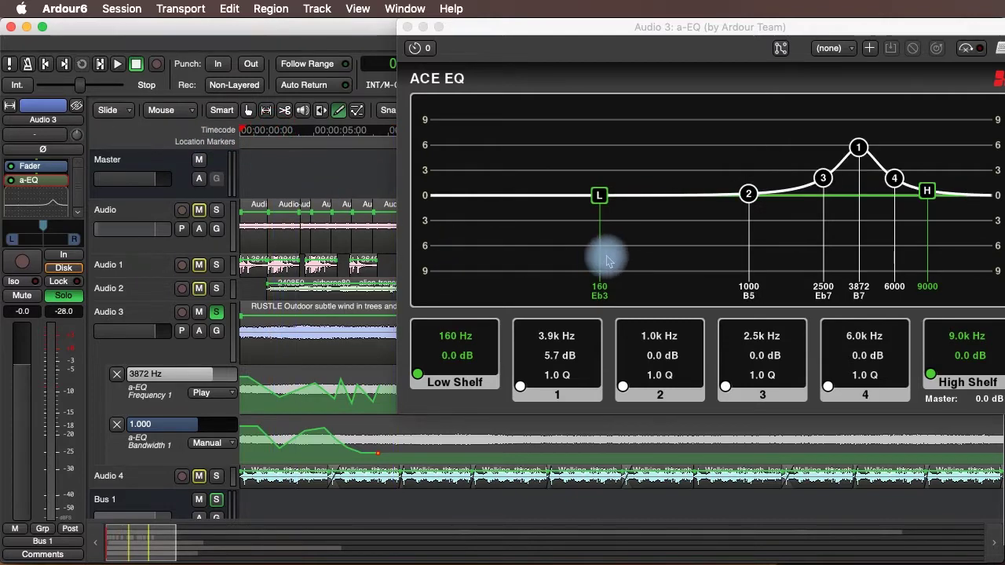
key(space)
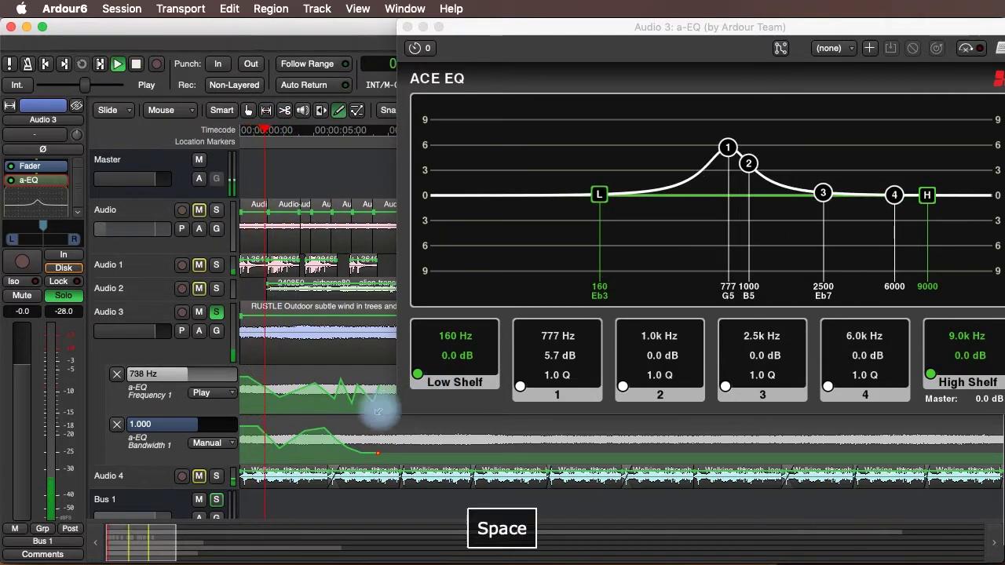
key(space)
click(206, 443)
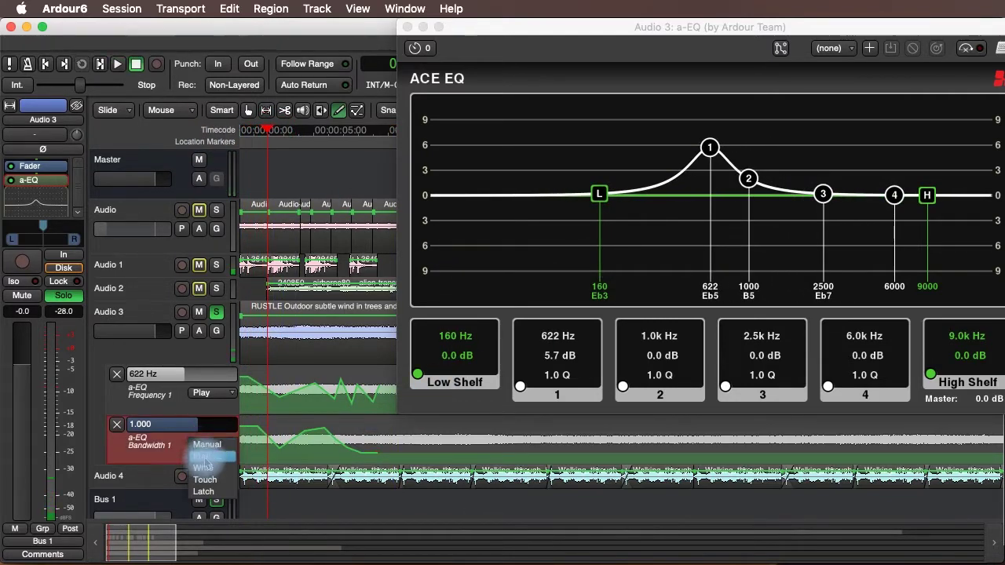
click(204, 456)
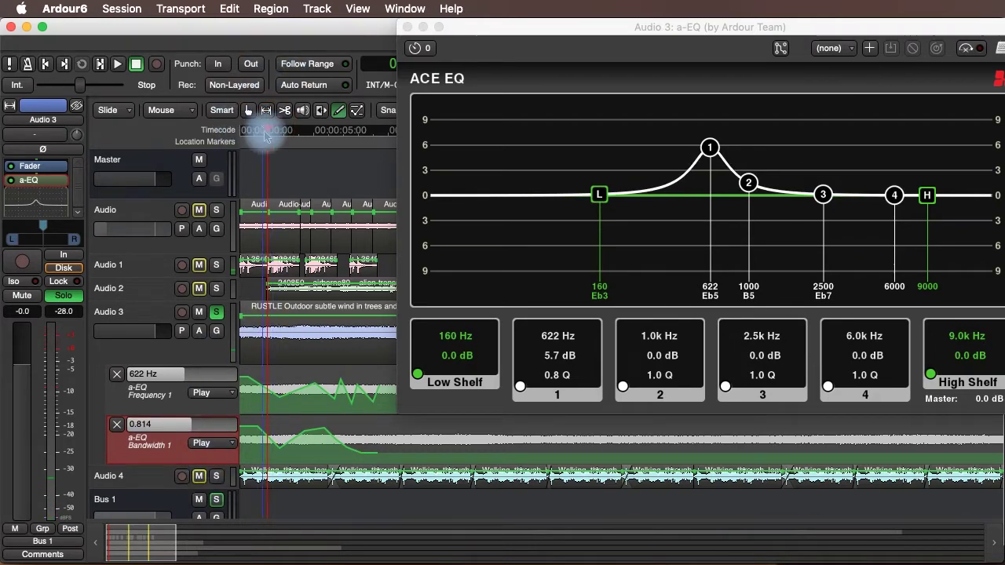
key(space)
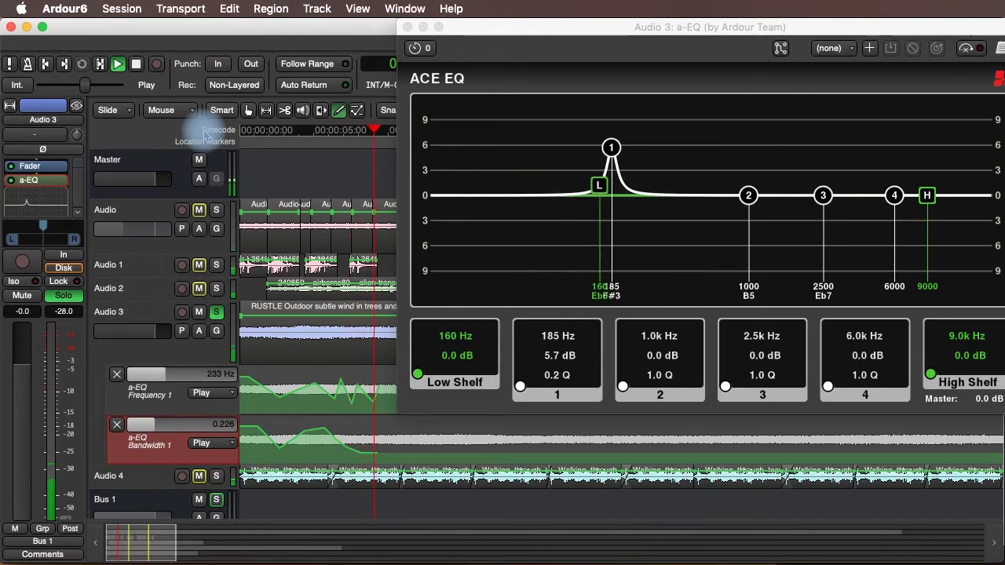
key(space)
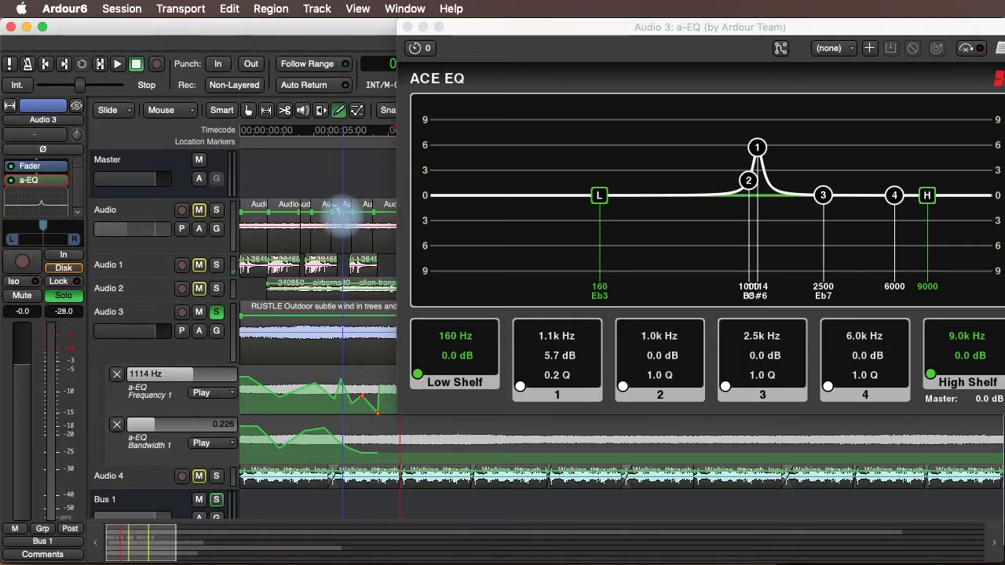
Hide the Frequency 1 and Bandwidth 1 automation lanes and unsolo Audio 3.
click(116, 373)
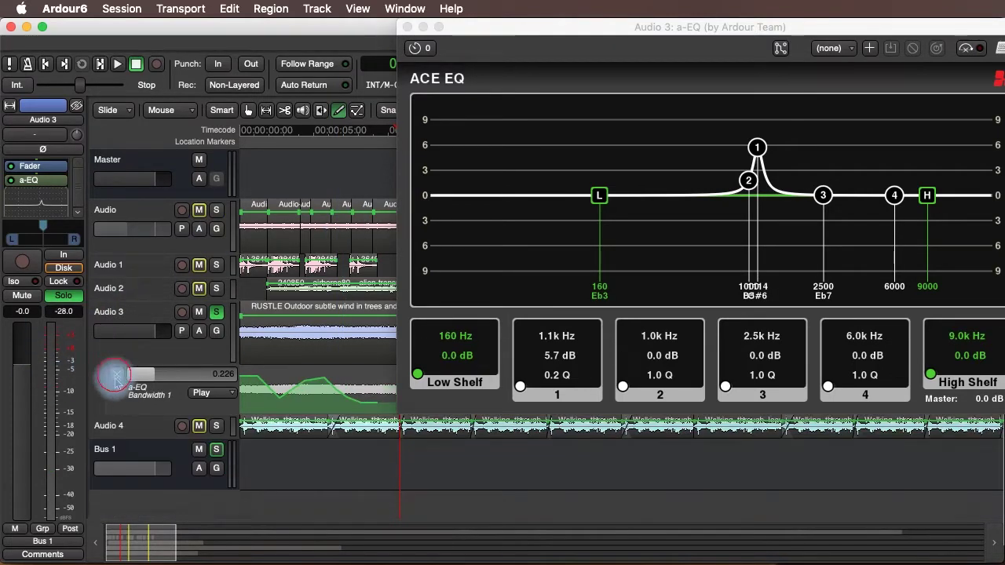
click(118, 375)
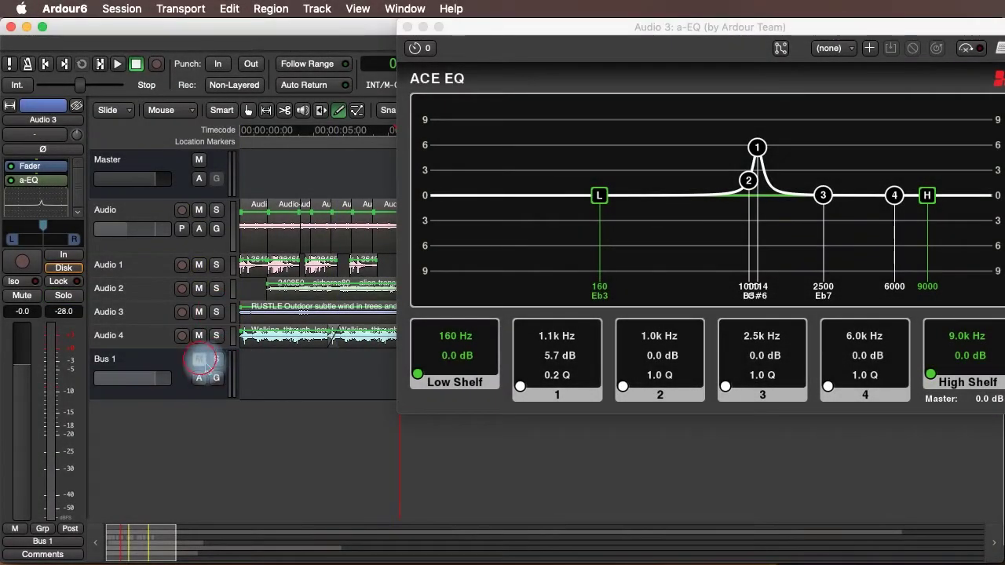
Mute Bus 1 and play the session briefly from the start.
click(199, 360)
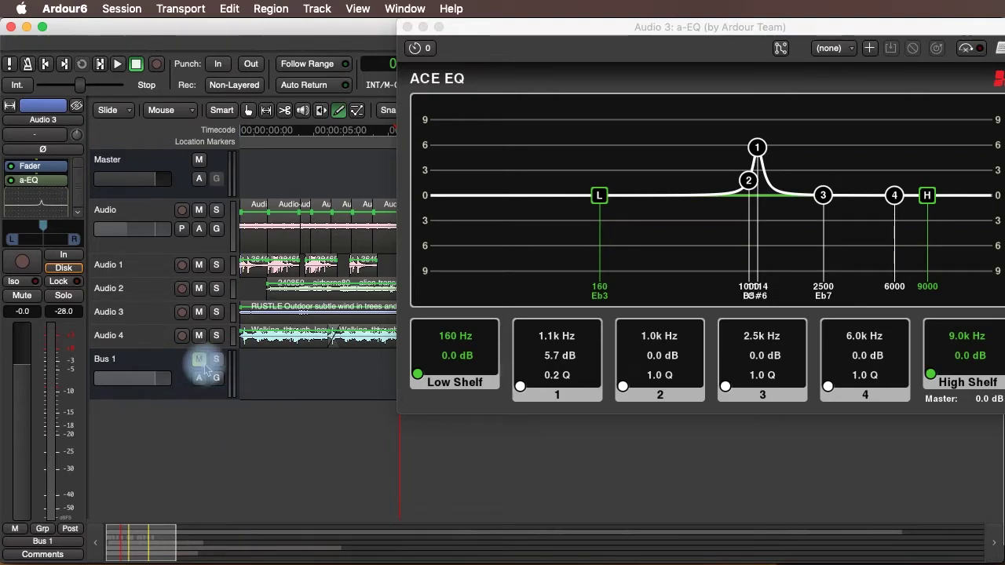
click(285, 140)
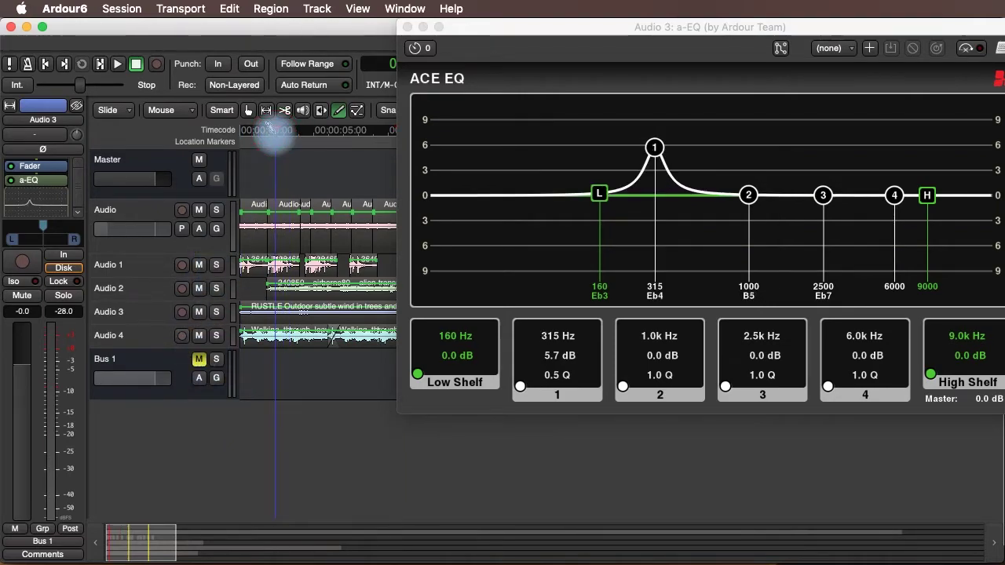
key(space)
key(space)
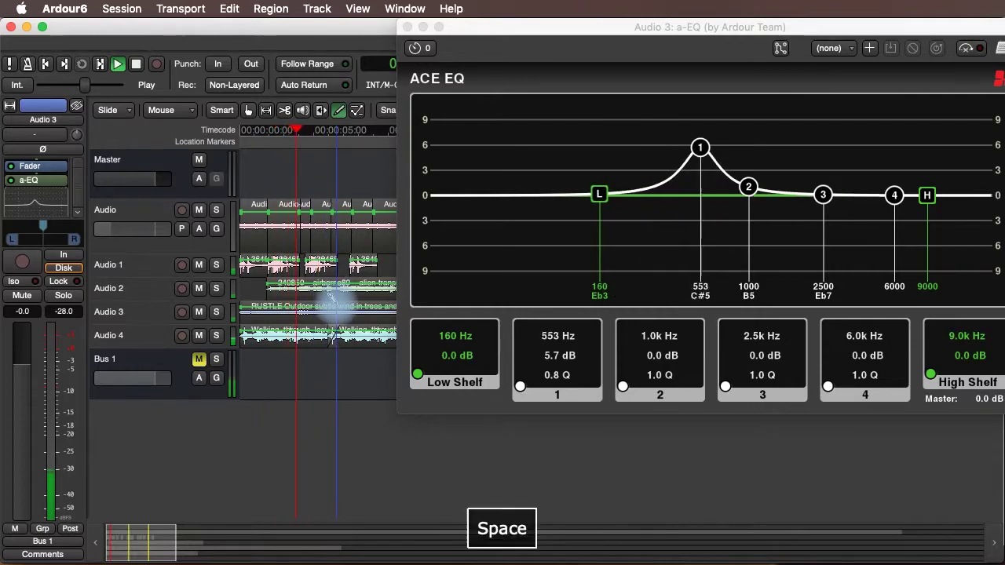
Add one MIDI track with the General MIDI Synth instrument at the end of the track list.
double_click(176, 449)
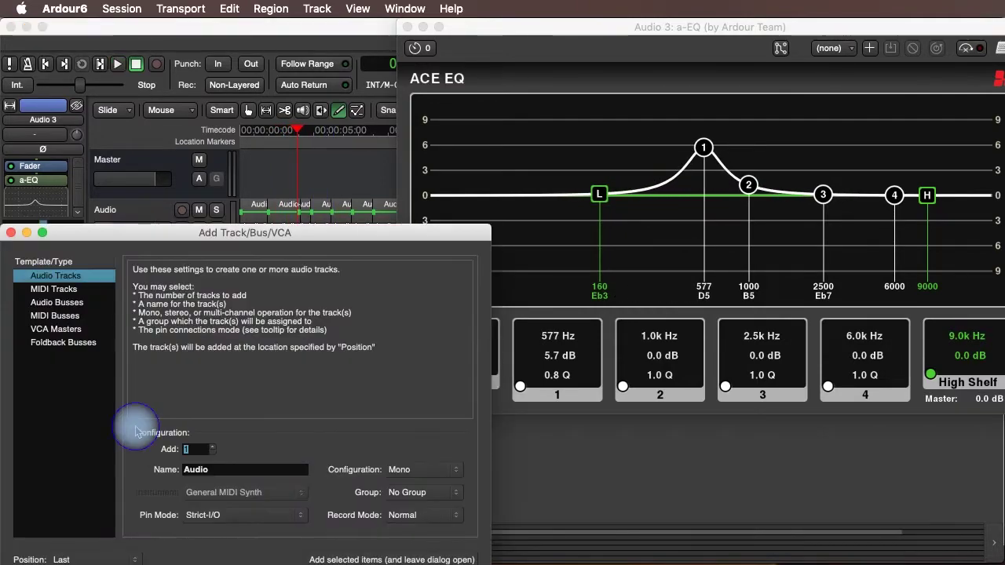
click(78, 289)
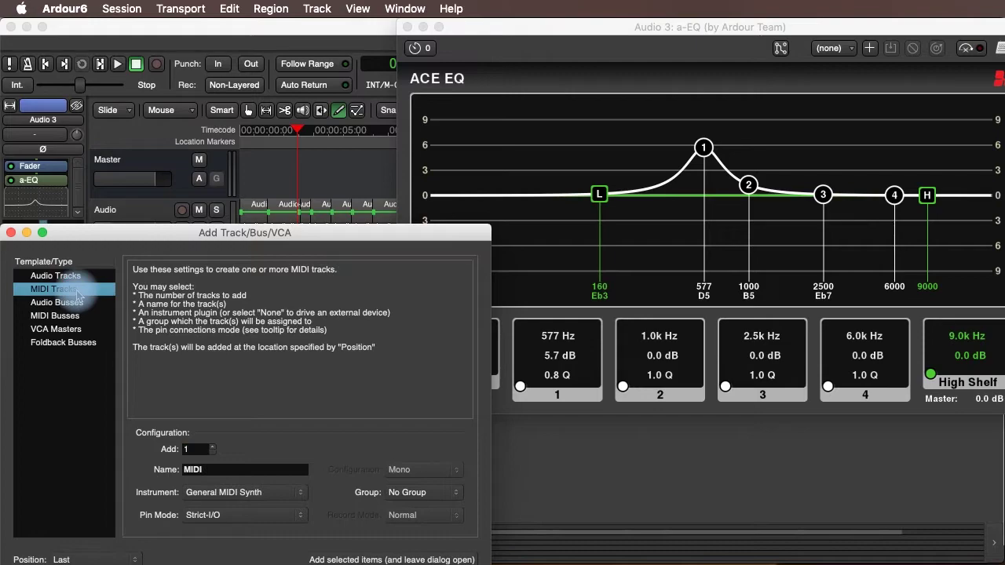
click(463, 563)
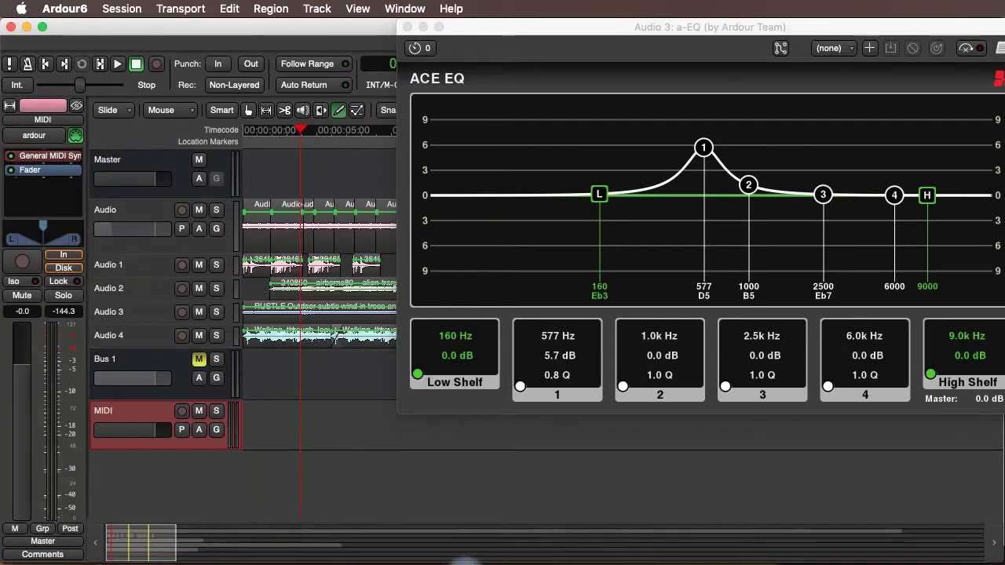
click(27, 160)
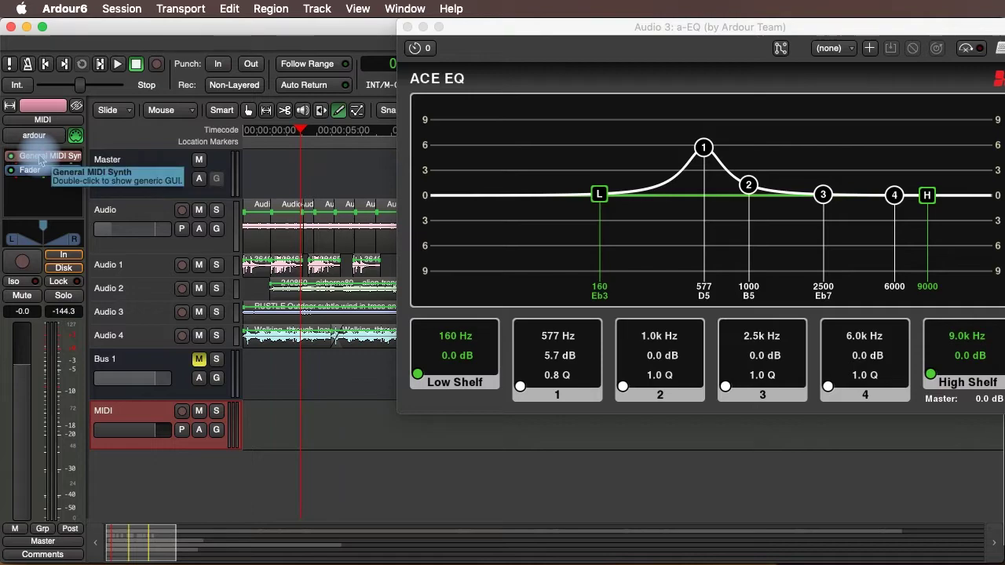
Increase the MIDI track's height, audition notes on its piano keyboard and widen the displayed note range.
drag(156, 436, 152, 498)
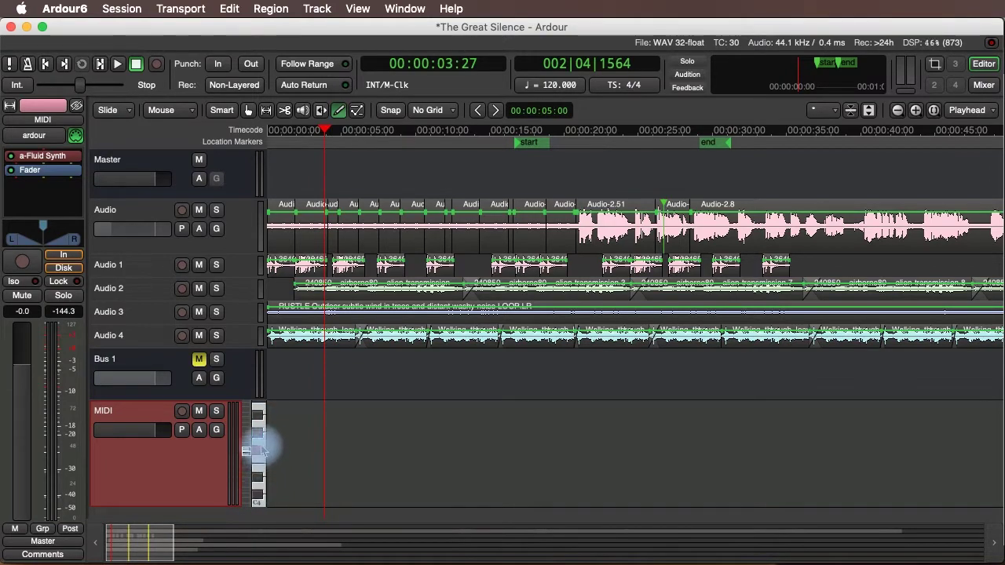
click(263, 449)
click(257, 476)
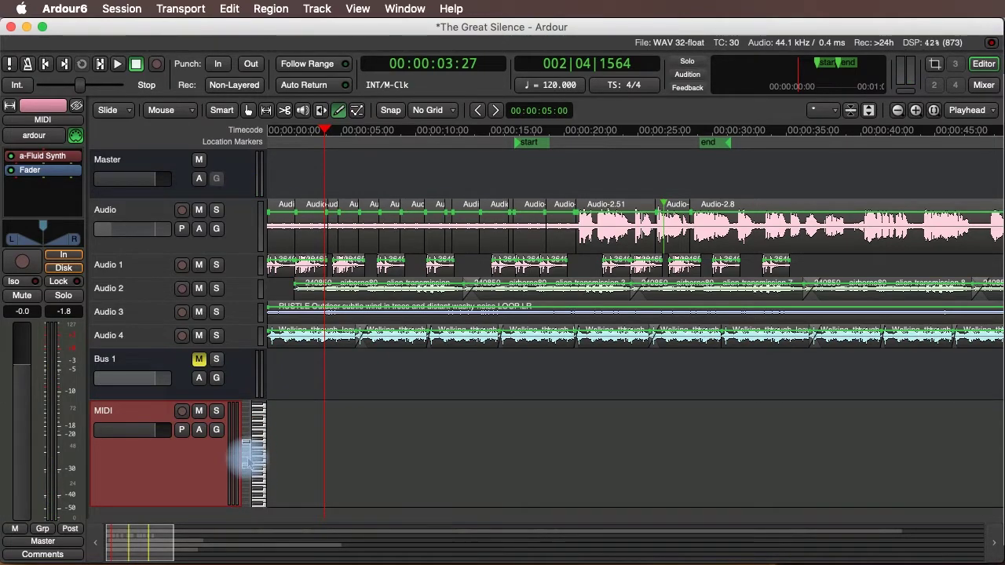
Audition two low notes on the MIDI track's keyboard, and draw an empty MIDI region near the start of the track.
click(266, 453)
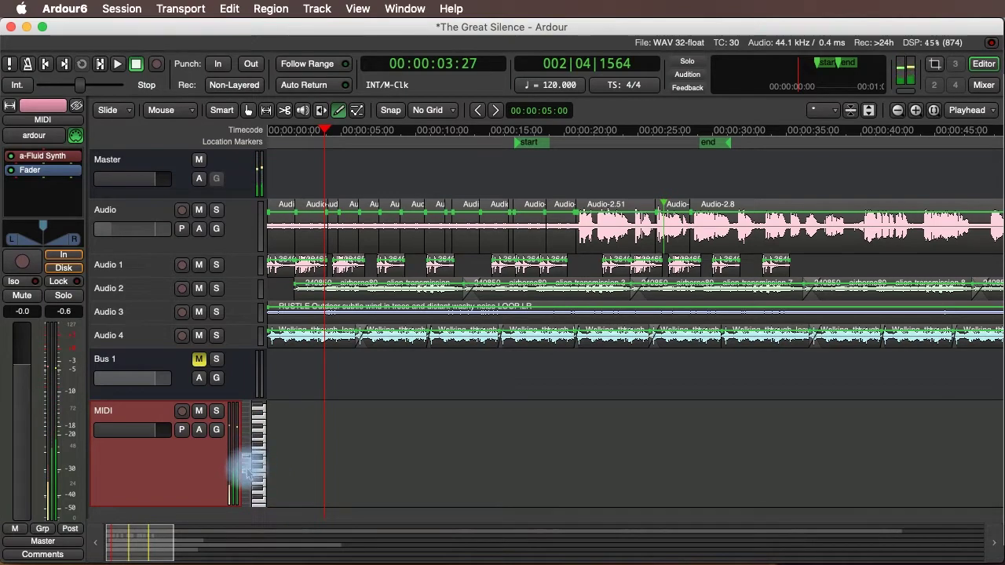
click(264, 469)
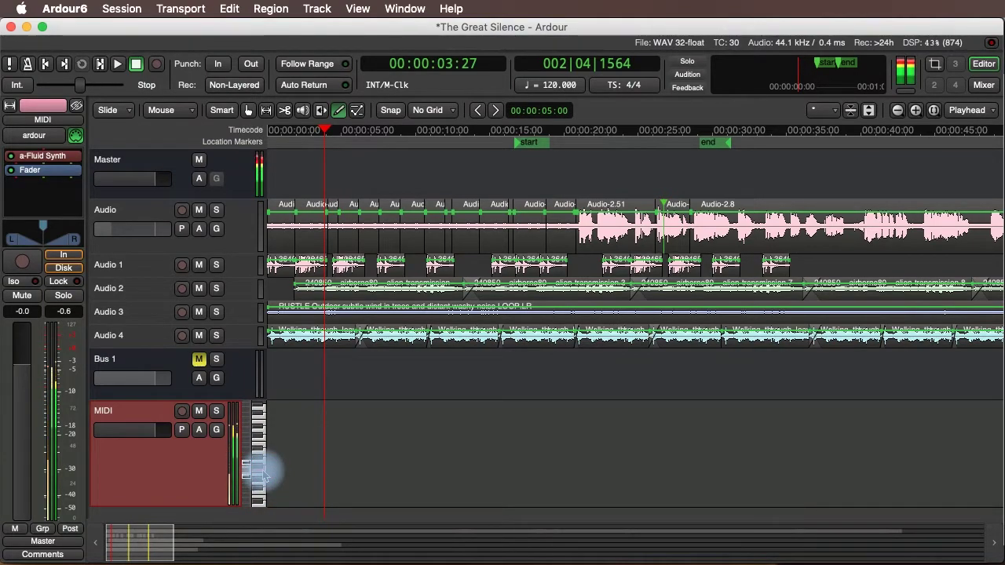
click(340, 110)
mouse_move(281, 433)
mouse_down()
mouse_move(417, 432)
mouse_move(339, 433)
mouse_up()
key(equal)
key(equal)
key(equal)
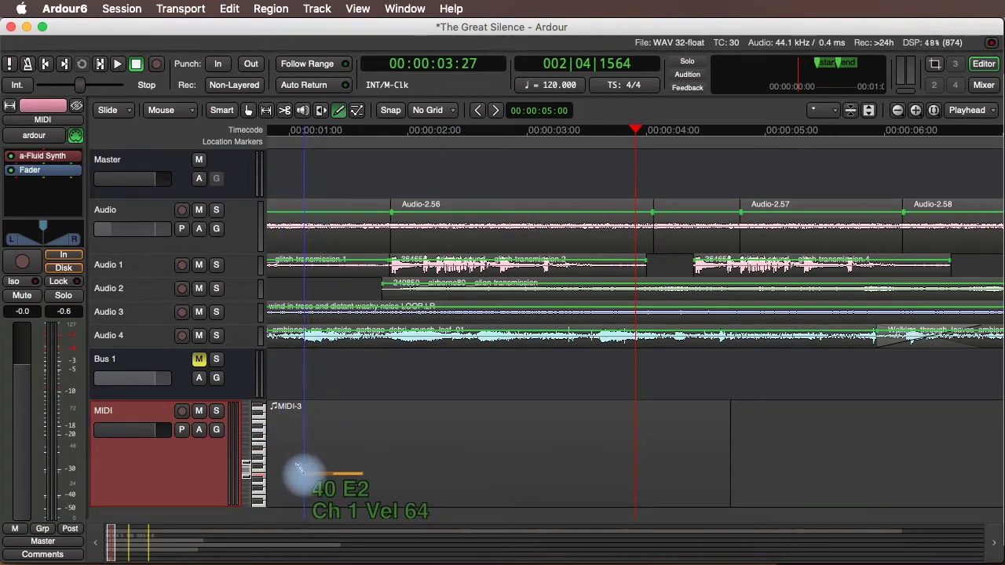
Draw a long E2 note early in the MIDI region and play it back from the session start.
drag(308, 474, 493, 472)
drag(359, 139, 198, 155)
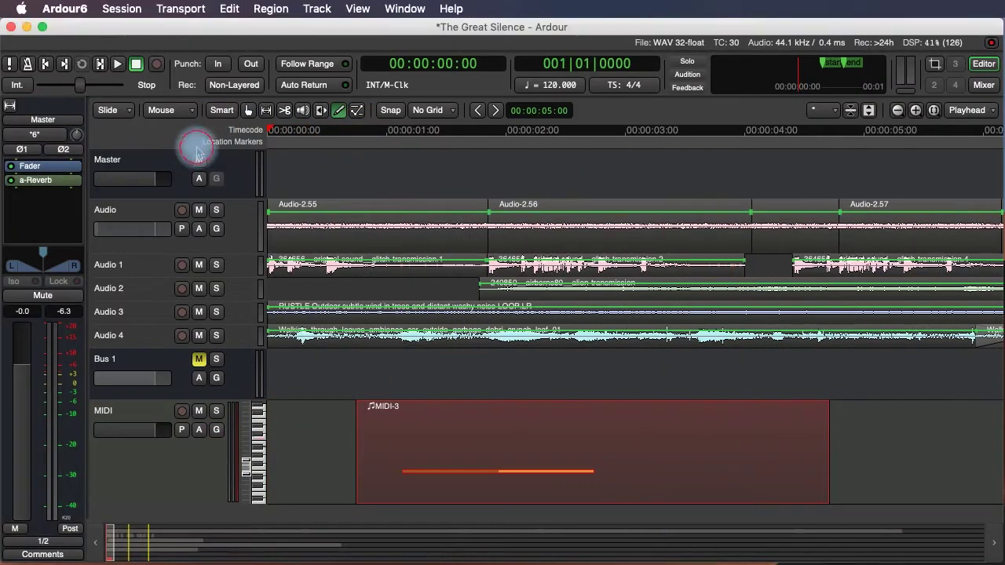
key(space)
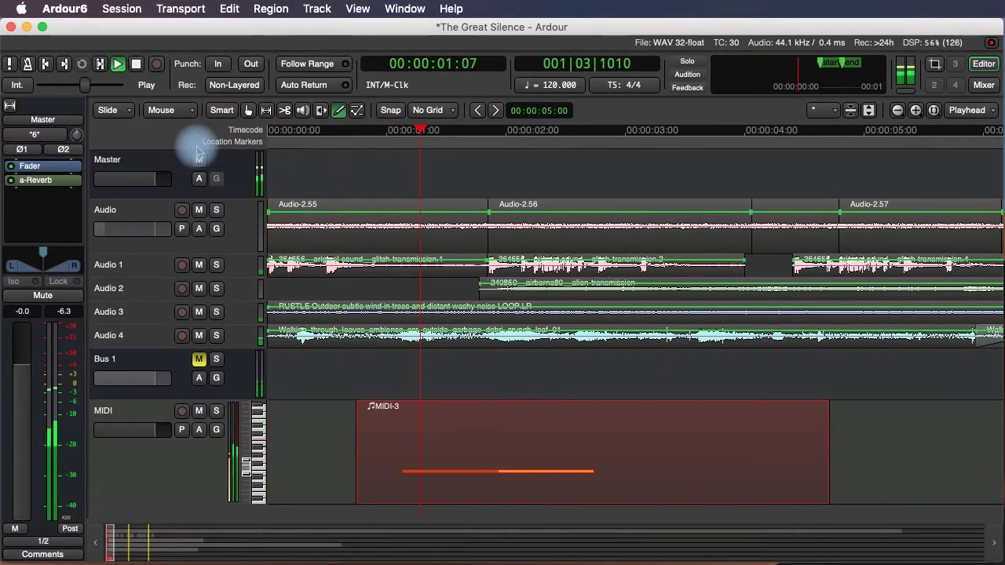
key(space)
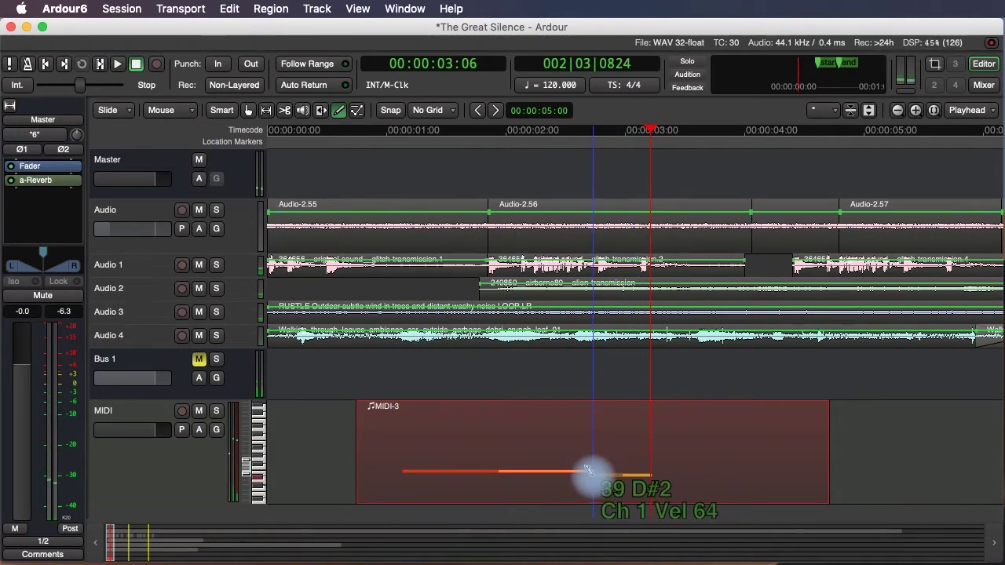
Draw a lower note directly after the E2 note in the MIDI region and play the two-note phrase.
drag(588, 469, 770, 484)
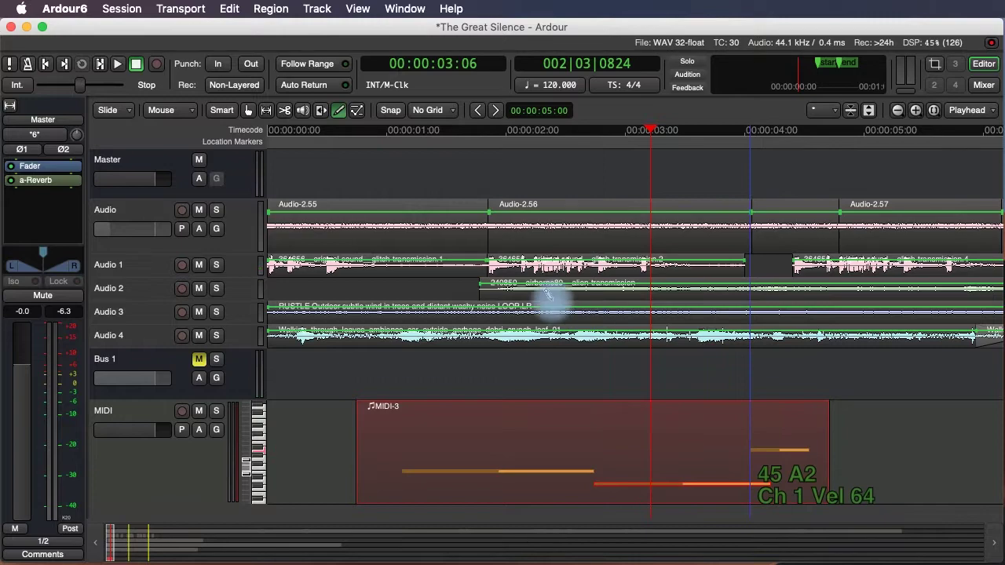
click(332, 135)
key(space)
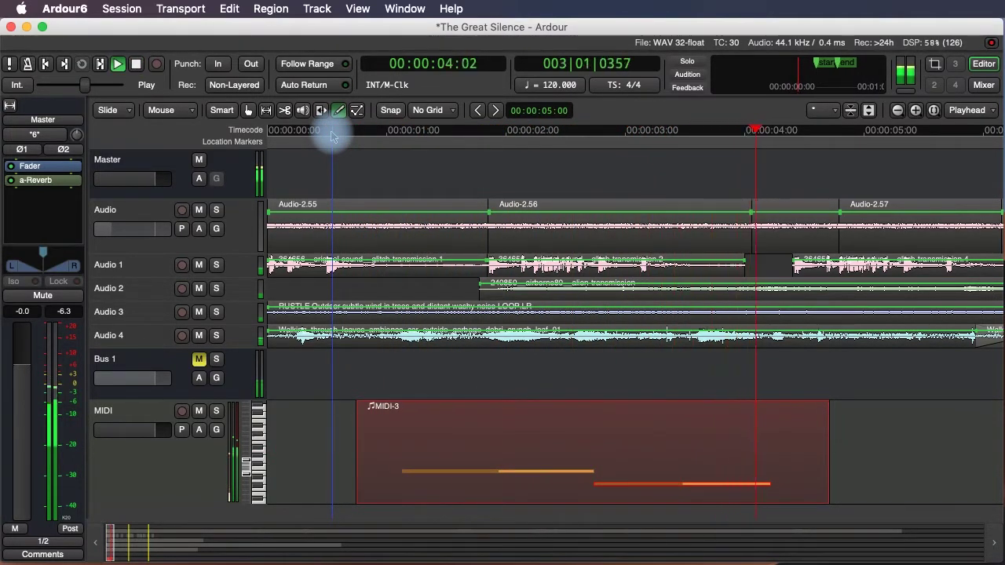
key(space)
Add a short note before the E2 note, shorten the second long note, end with a low A#1 note, and play the phrase.
drag(683, 484, 691, 492)
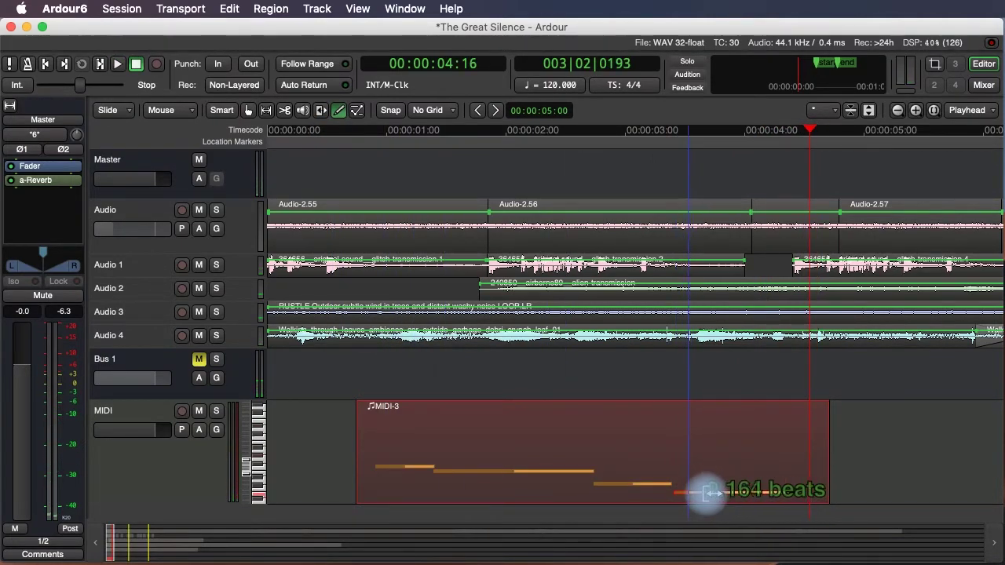
drag(778, 491, 718, 489)
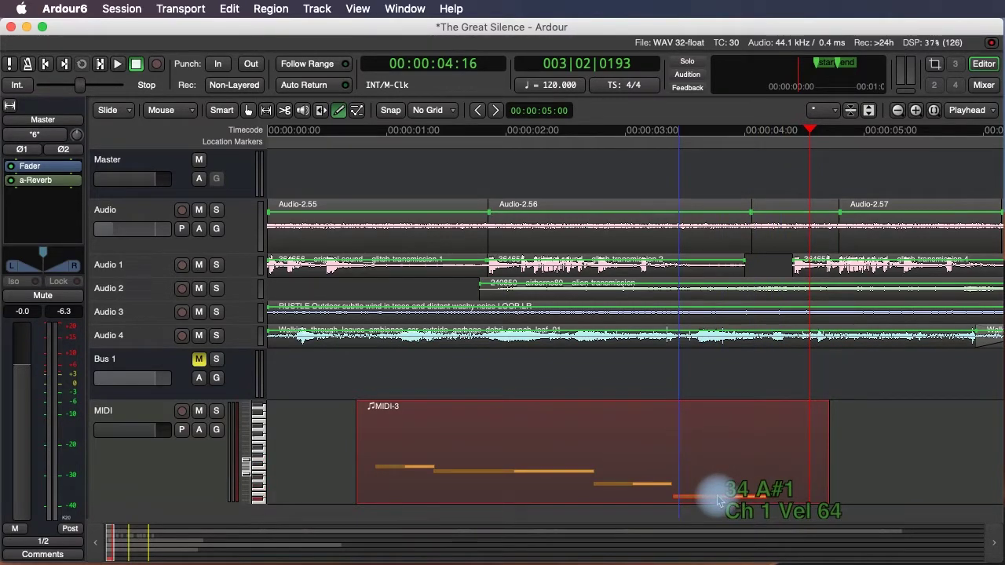
click(357, 136)
key(space)
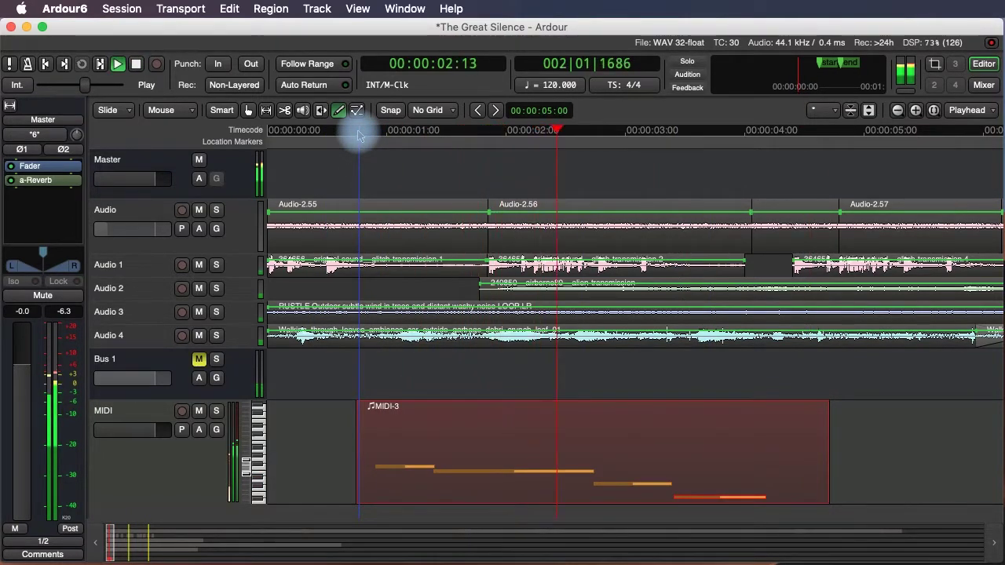
key(space)
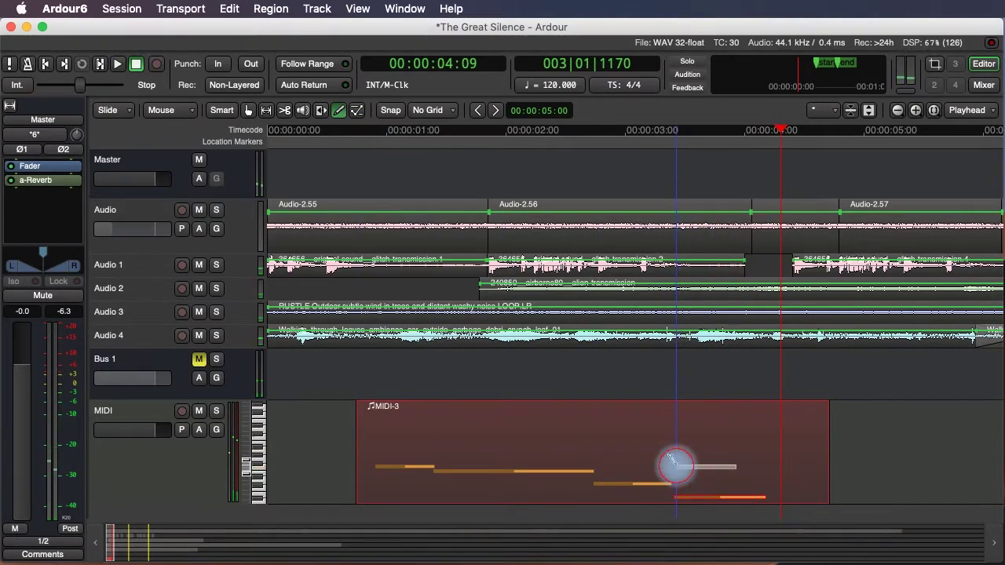
Stack two equally long notes above the final A#1, the top one at C#3, and play the phrase with this chord.
drag(674, 463, 765, 462)
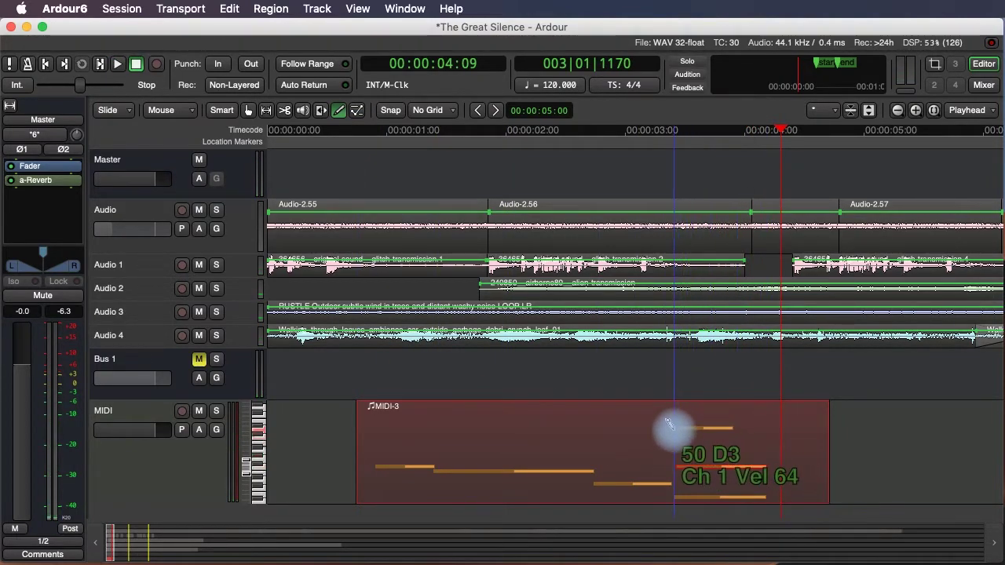
drag(677, 430, 763, 432)
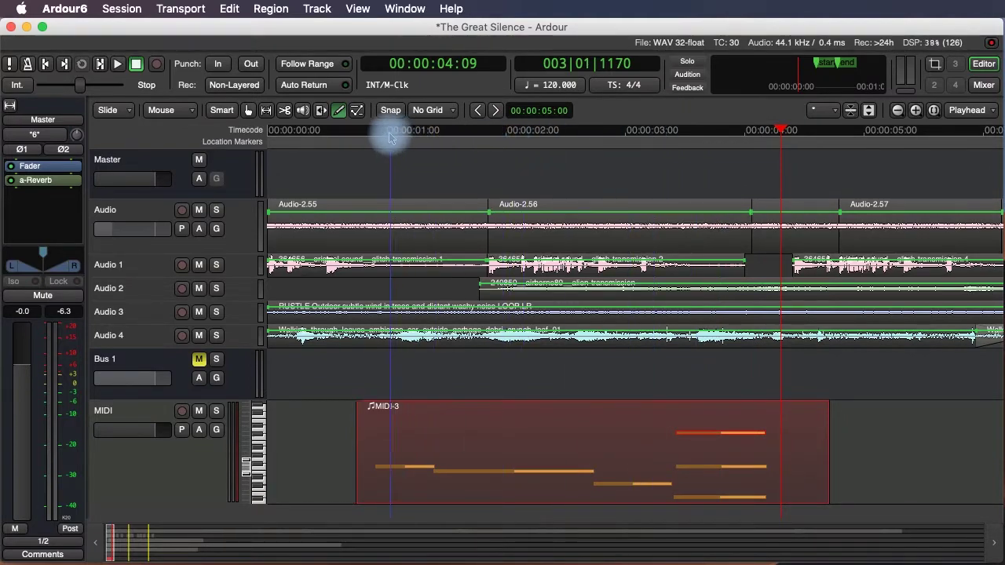
click(365, 133)
key(space)
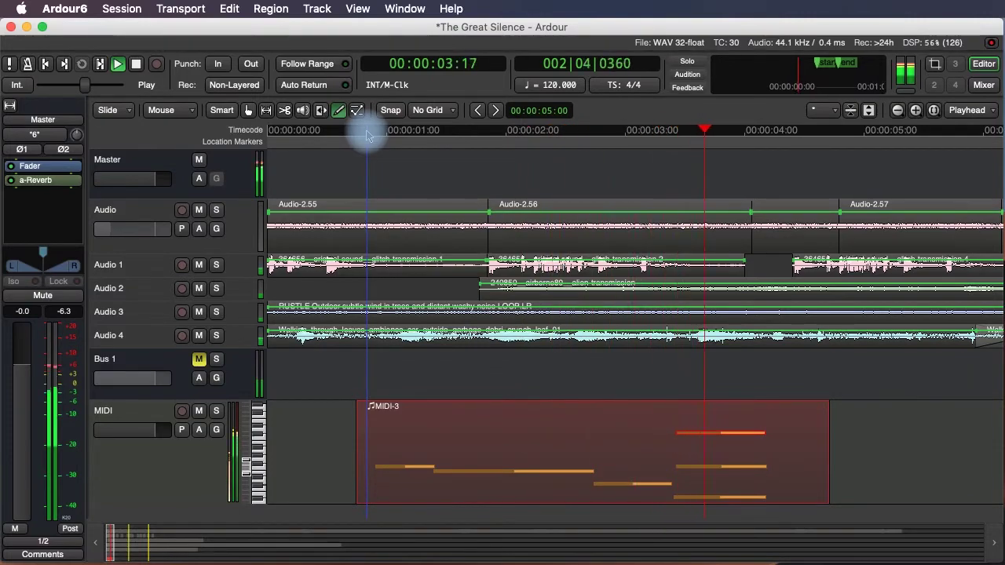
key(space)
Lower the final chord's top note from C#3 to just above the middle note and play the chord.
mouse_move(715, 438)
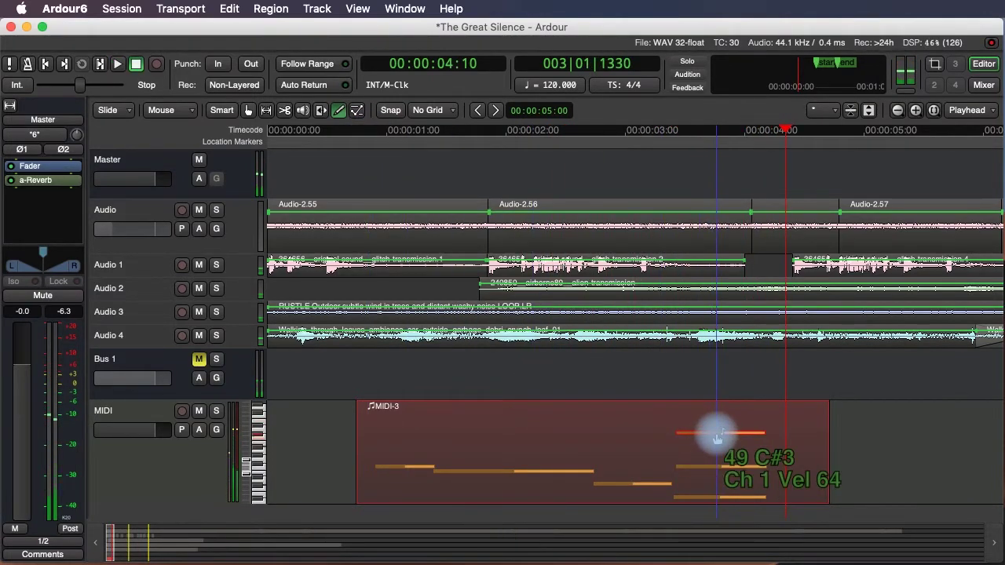
drag(717, 440, 717, 461)
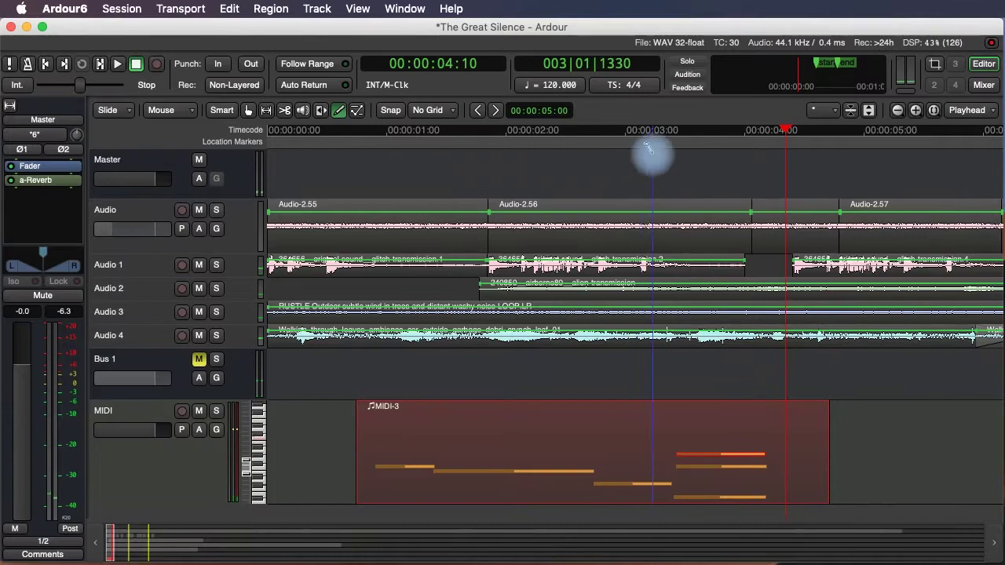
click(662, 131)
key(space)
key(space)
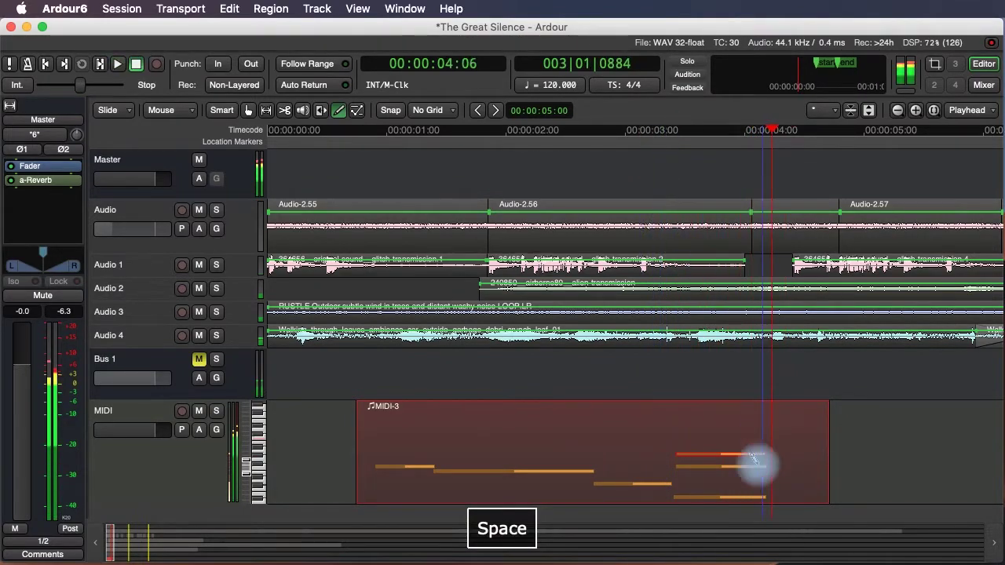
Lower the final chord's middle note by two semitones, and play back the chord and the whole phrase.
mouse_move(711, 470)
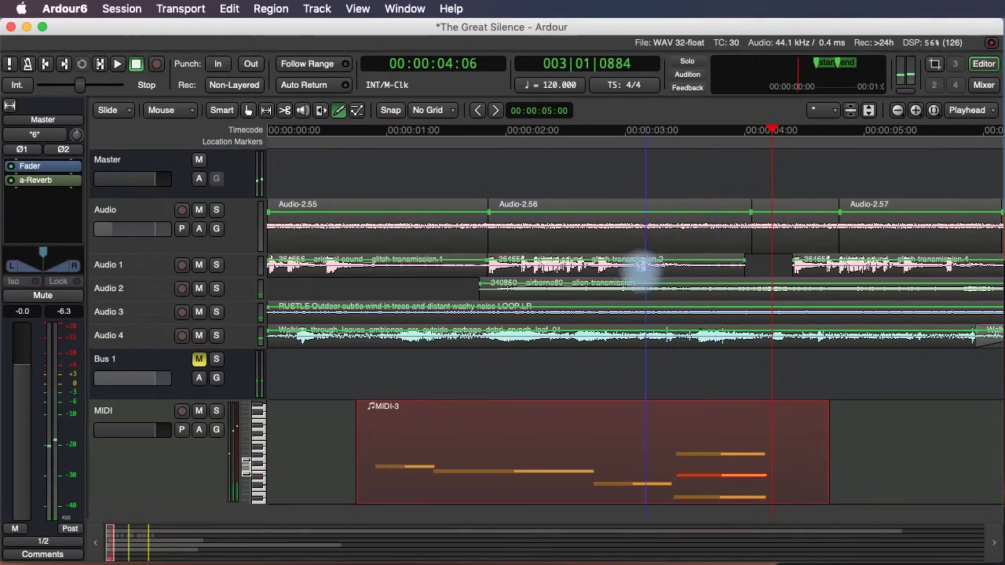
click(666, 131)
key(space)
key(space)
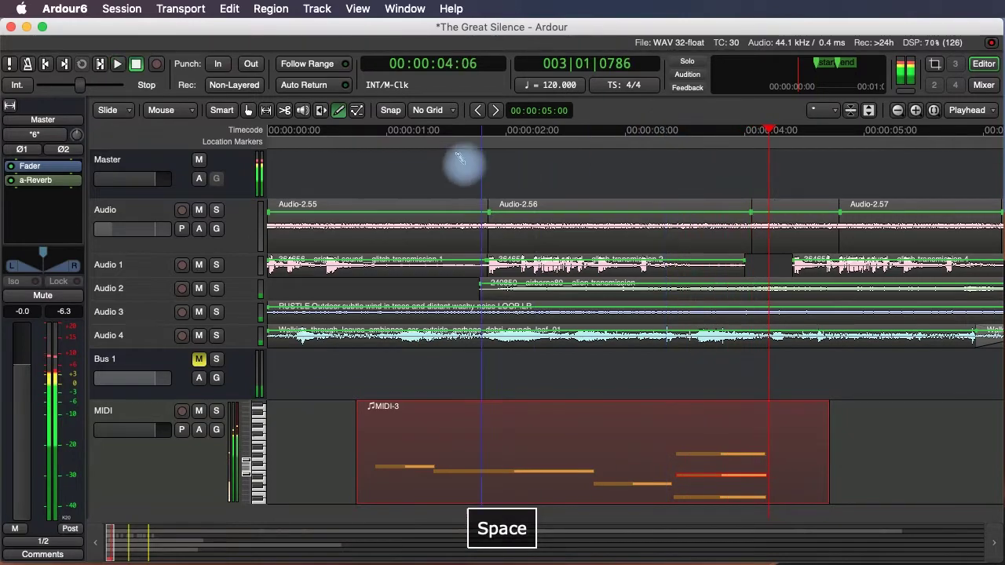
click(362, 132)
key(space)
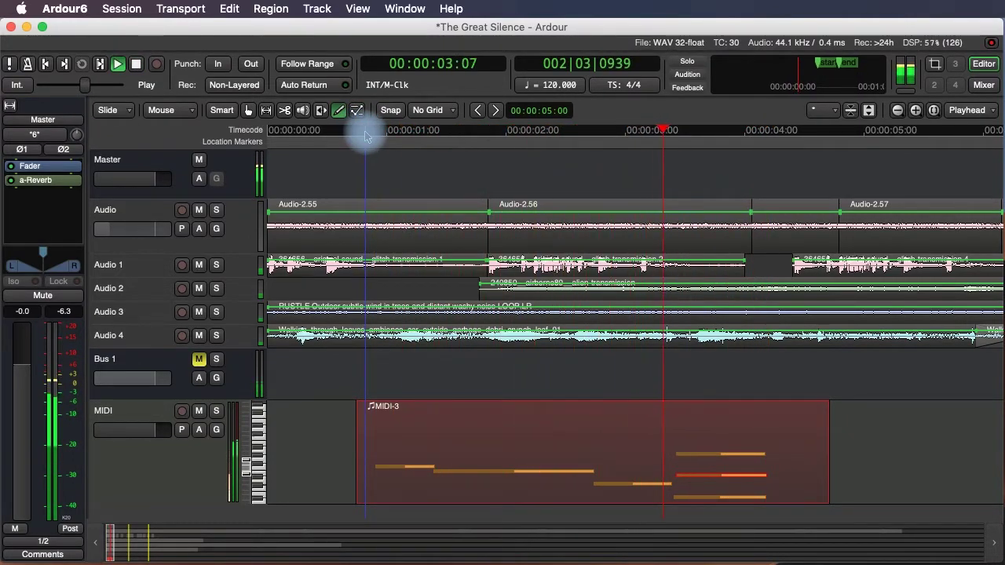
key(space)
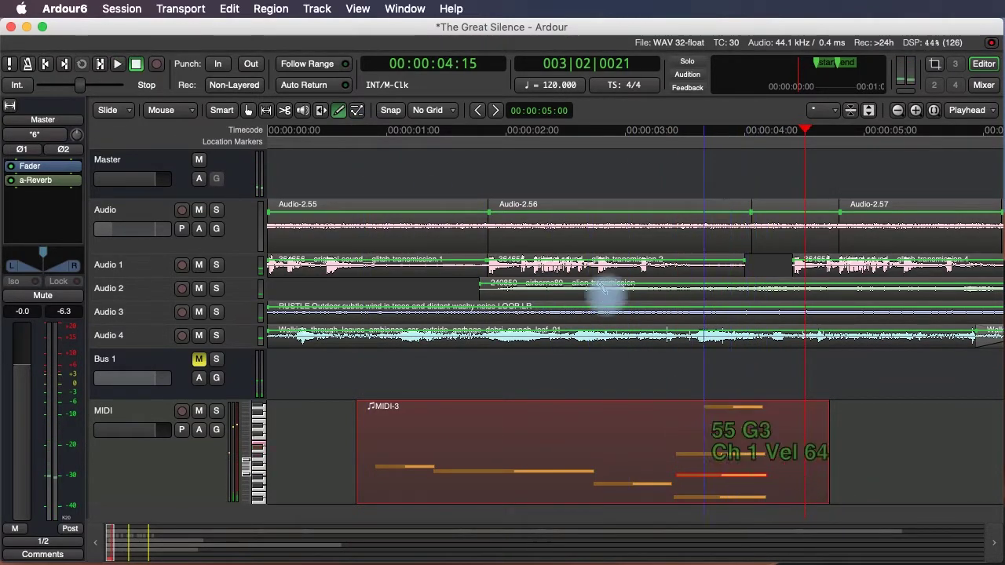
Move the MIDI region with the Grab tool so that it begins at the session start.
click(248, 110)
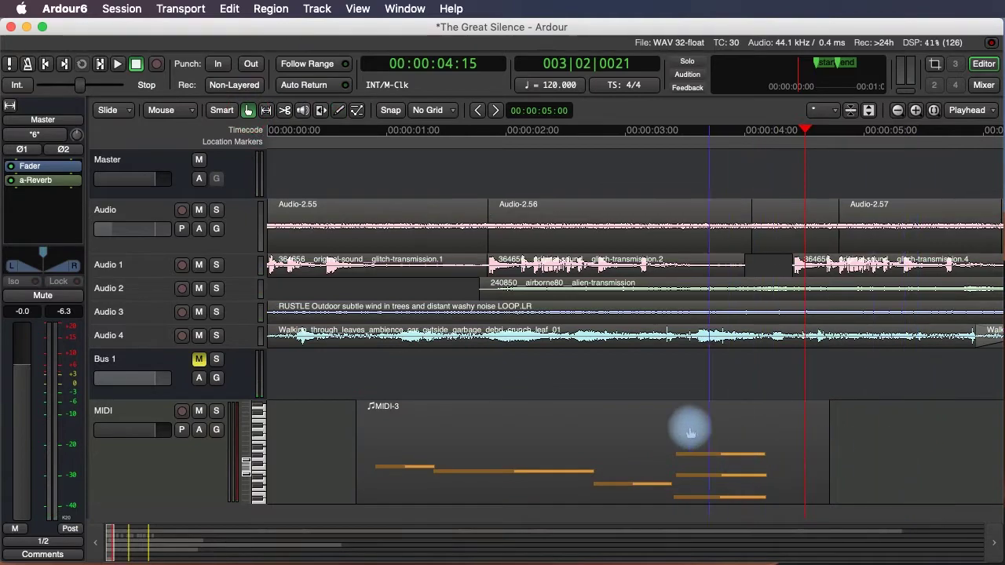
mouse_move(674, 426)
mouse_down()
mouse_move(630, 429)
mouse_move(758, 422)
mouse_move(588, 433)
mouse_up()
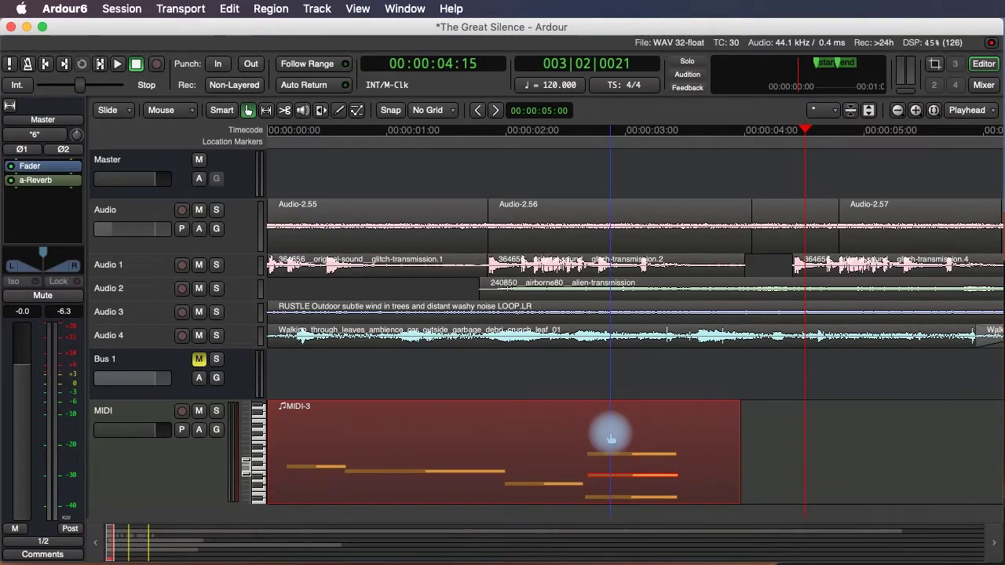
click(339, 111)
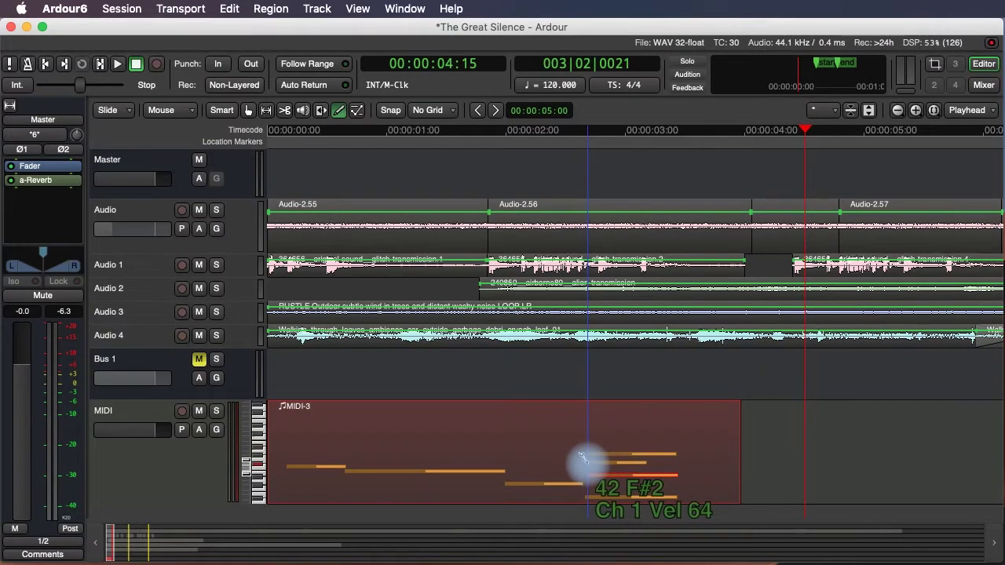
Show the MIDI track's Fader automation lane and reduce the heights of the Bus 1 and Audio tracks.
click(199, 430)
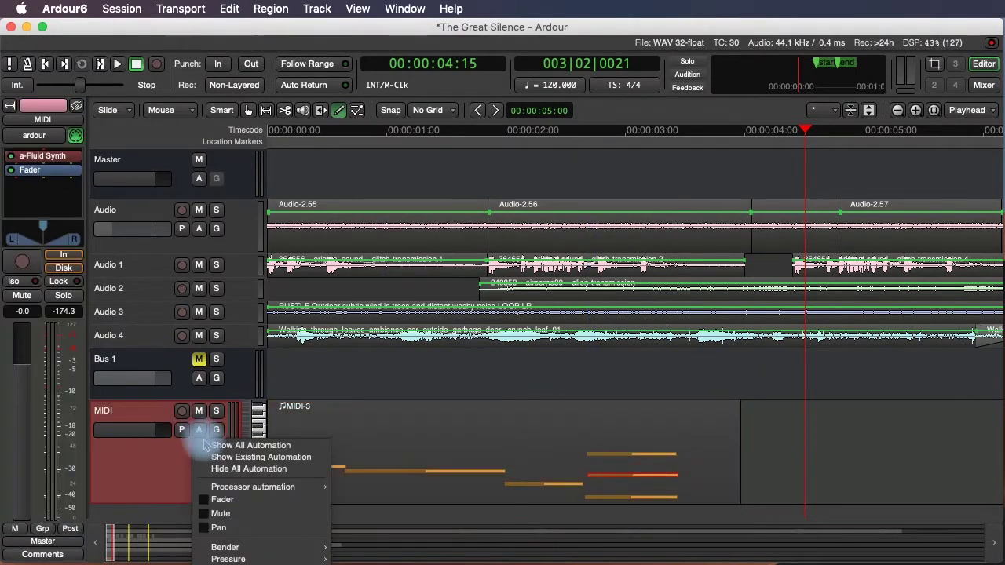
click(212, 500)
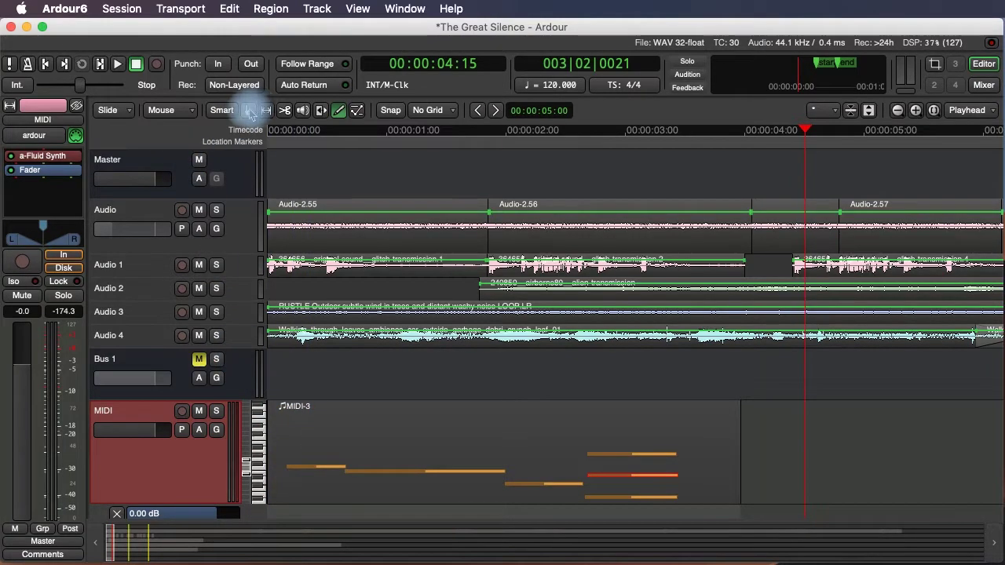
click(248, 110)
drag(235, 391, 238, 356)
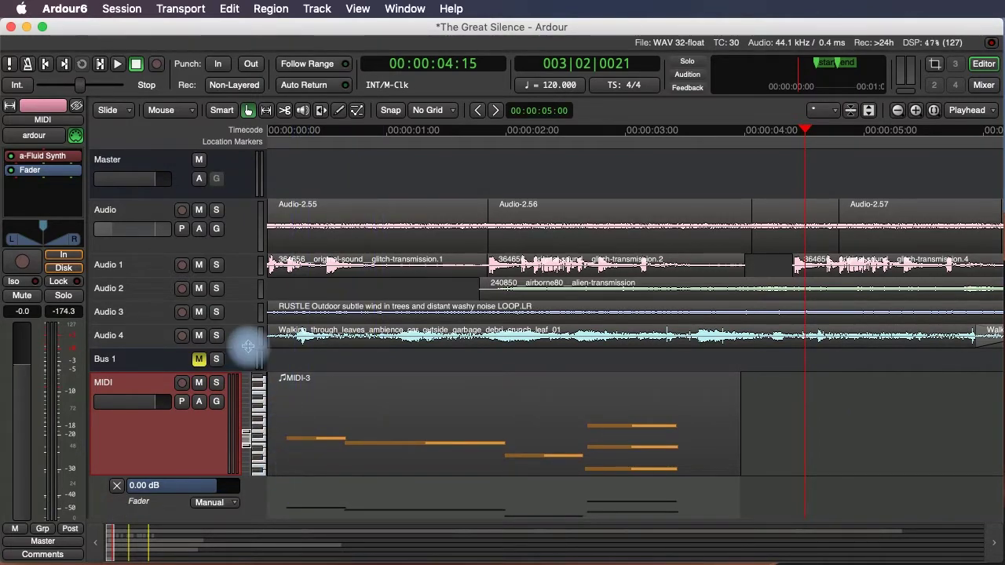
drag(234, 247, 233, 206)
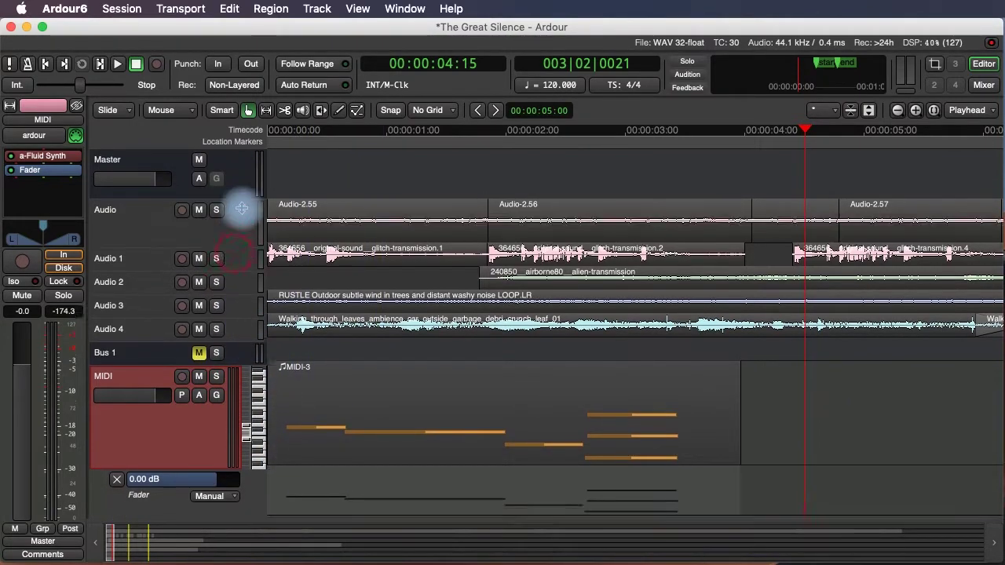
Draw a Fader automation curve that rises over the first notes, dips before the chord and peaks where the chord begins.
click(339, 110)
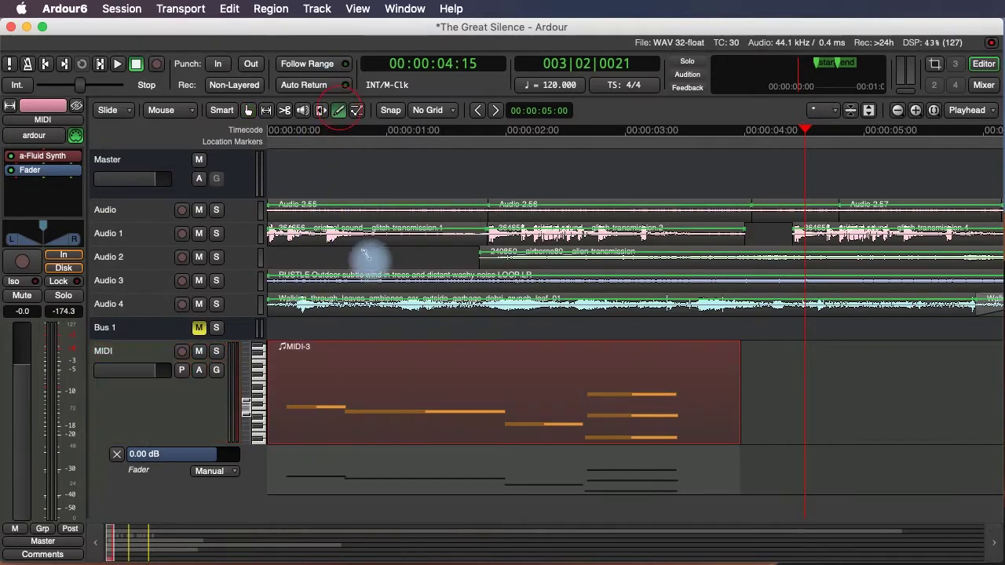
click(283, 479)
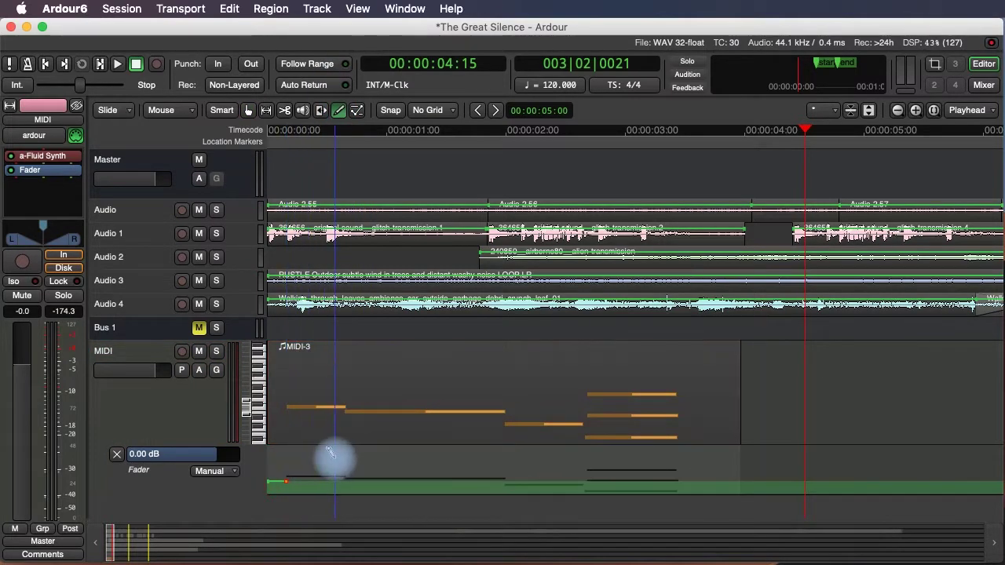
mouse_move(333, 456)
mouse_down()
mouse_move(543, 476)
mouse_move(587, 454)
mouse_up()
Play from the start with Fader automation set to Play, and extend the curve with a fade to -inf dB at the chord's end.
click(389, 130)
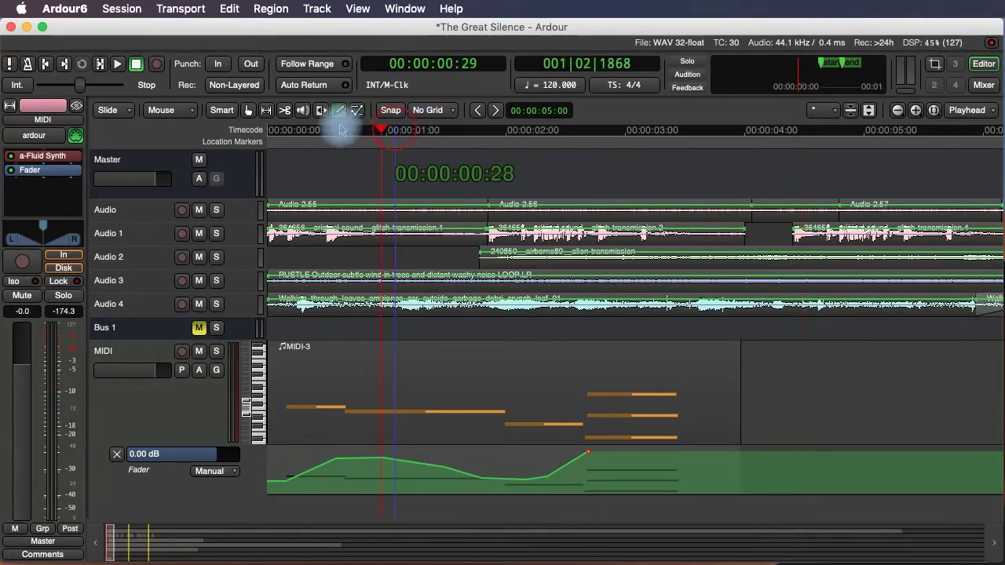
key(Home)
click(209, 484)
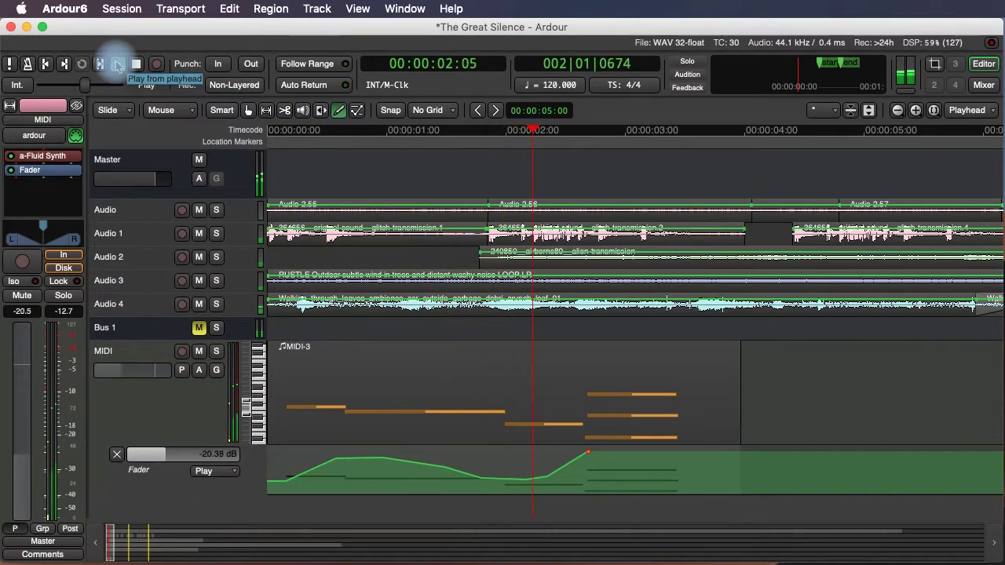
key(space)
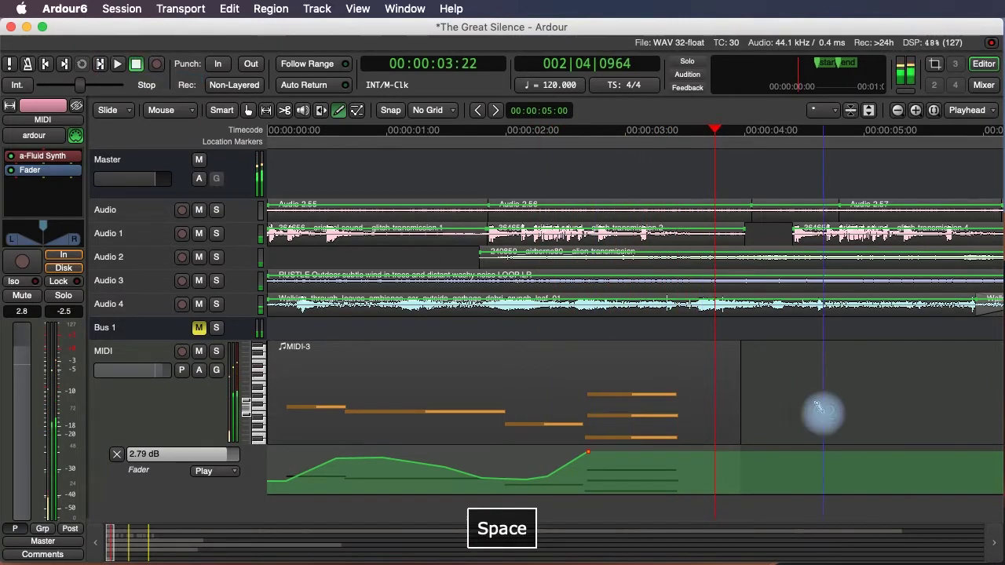
mouse_move(638, 444)
mouse_down()
mouse_move(665, 448)
mouse_move(666, 483)
mouse_move(688, 480)
mouse_move(676, 494)
mouse_up()
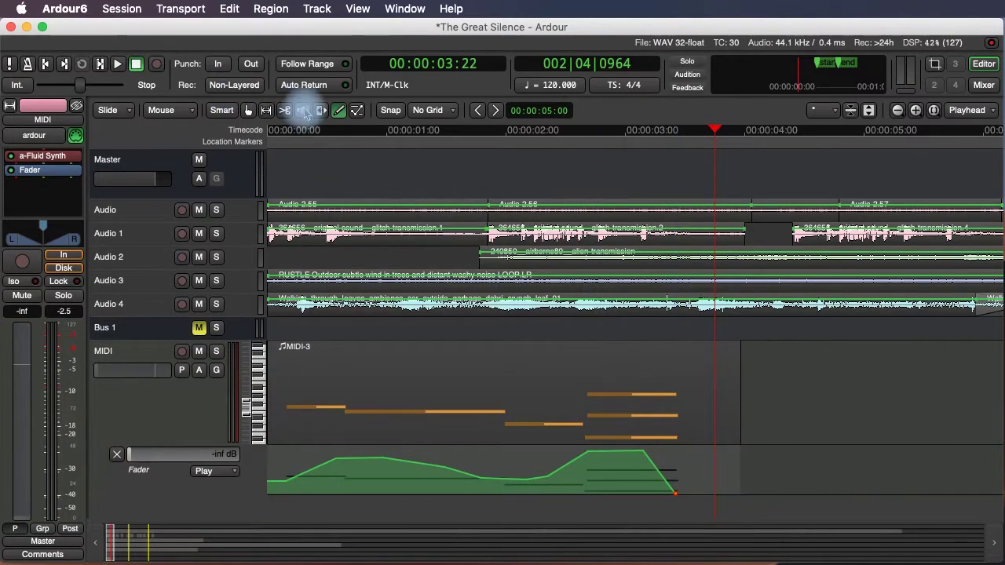
Play the session from the start to hear the faded MIDI notes in the mix.
drag(307, 128, 263, 128)
key(space)
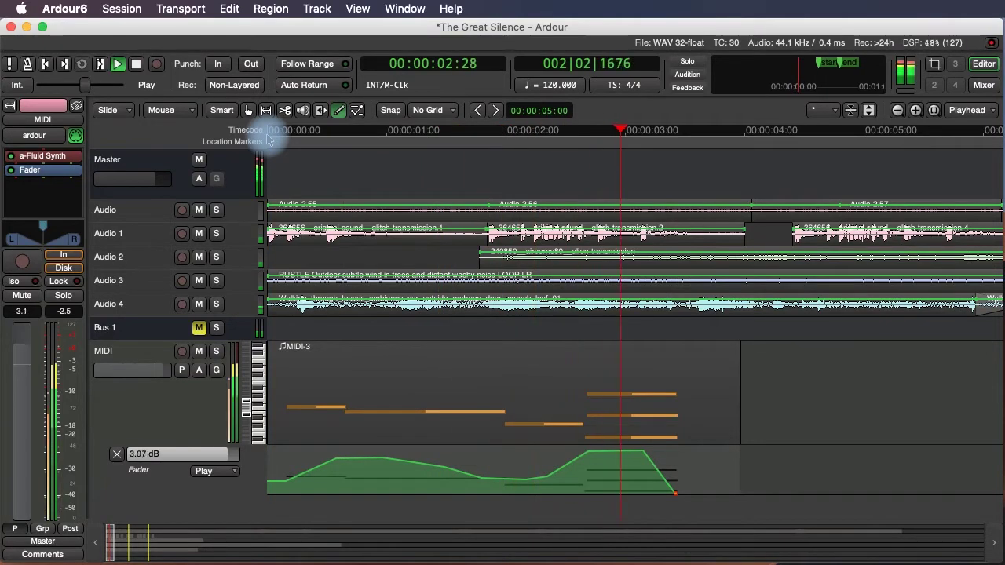
key(space)
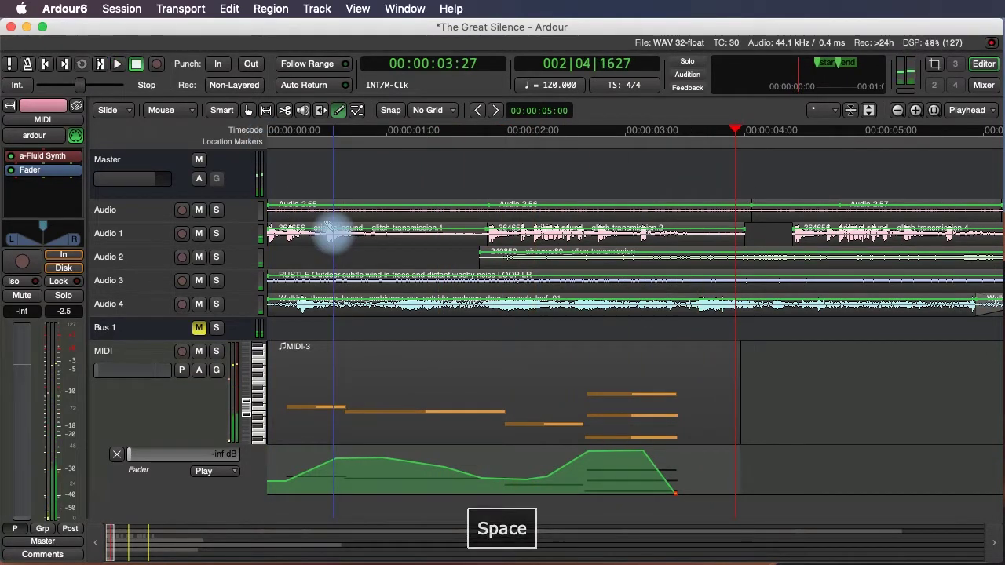
Add the Ardour Team a-Delay plugin after the MIDI track's fader, with 18% feedback and a delay time of about 258 ms.
right_click(53, 186)
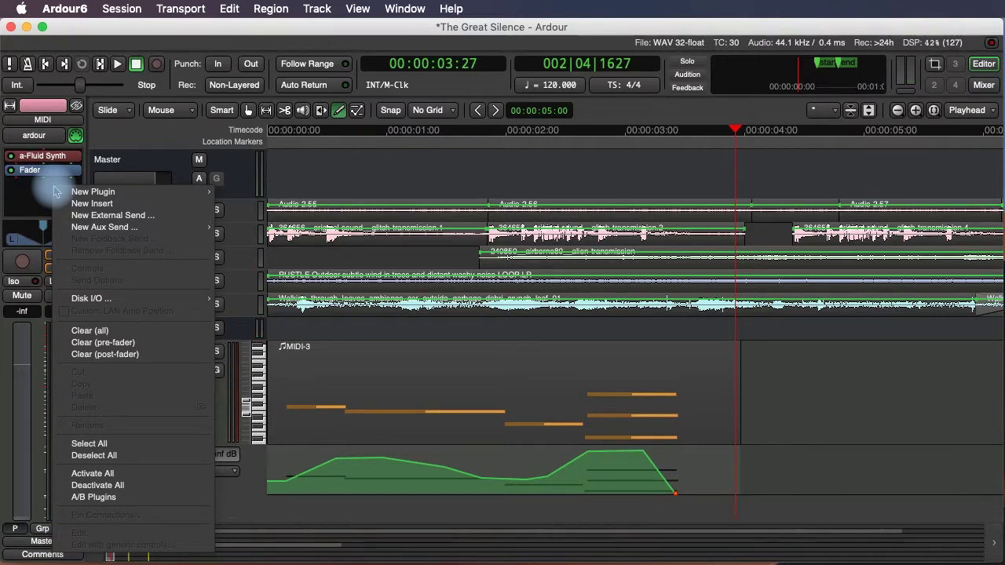
mouse_move(119, 193)
mouse_move(256, 236)
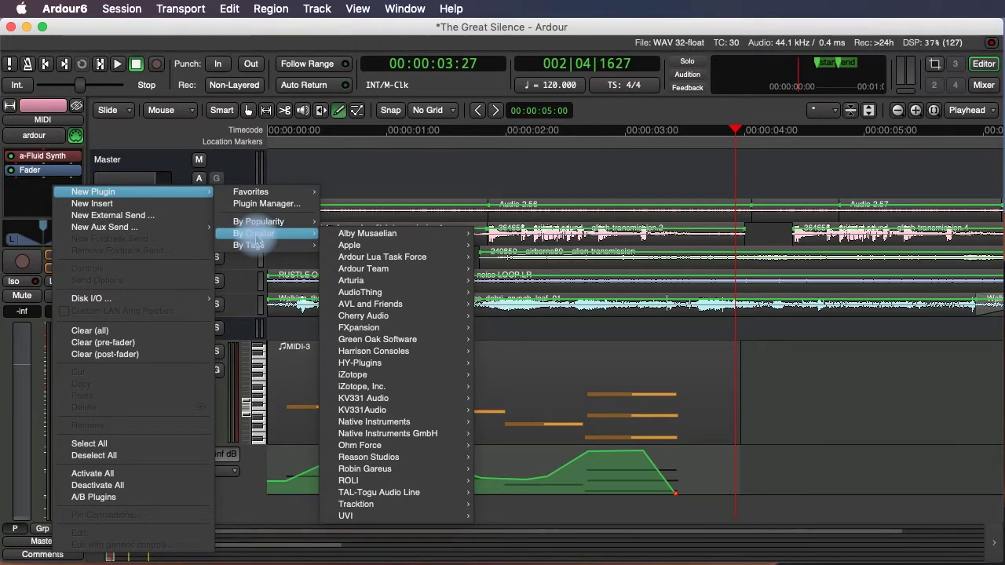
mouse_move(368, 270)
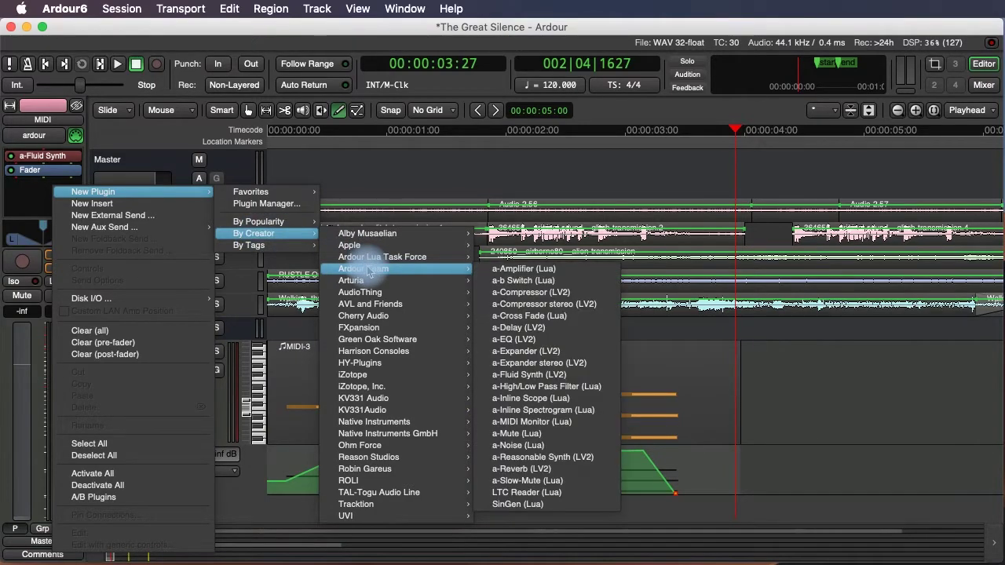
click(518, 328)
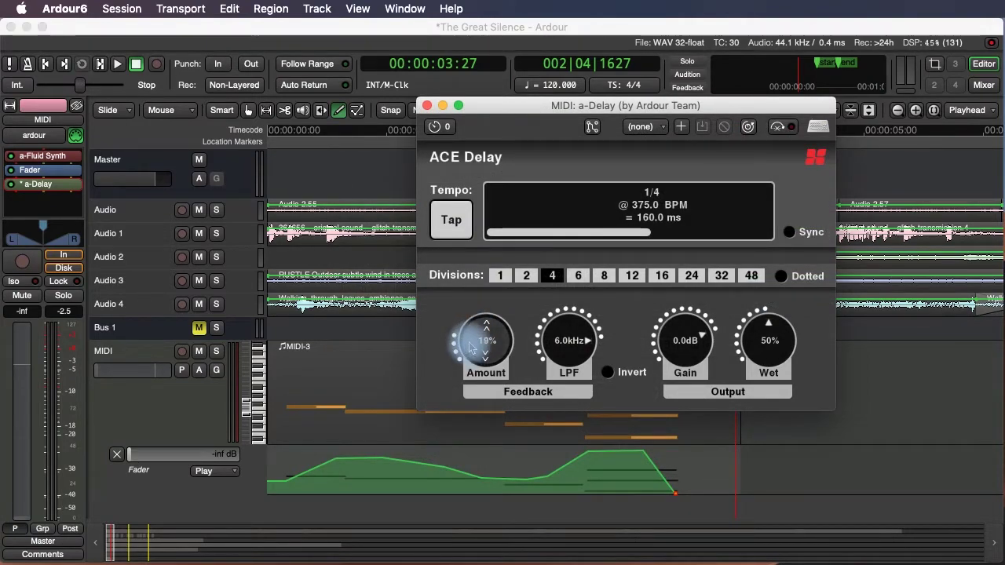
scroll(695, 227, up, 5)
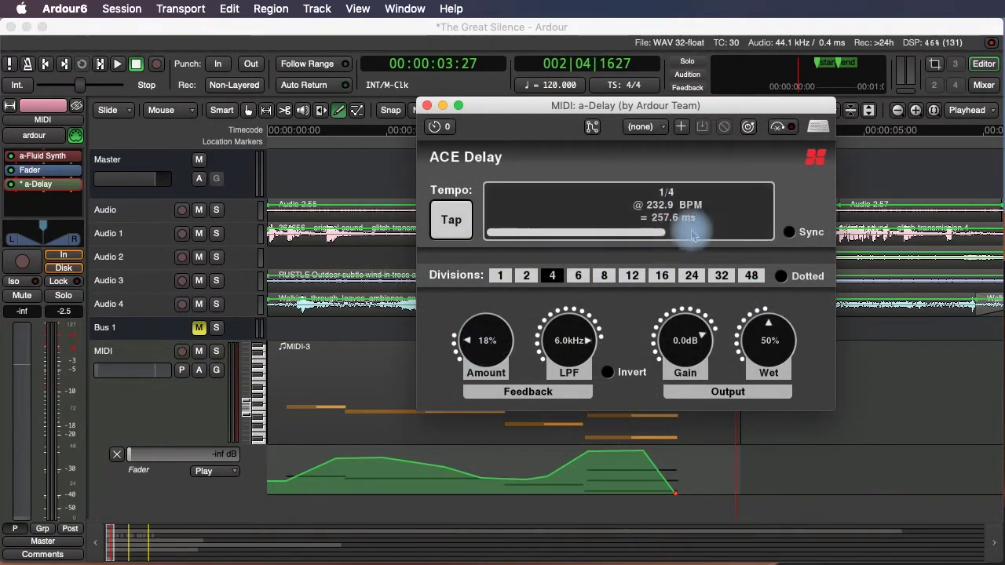
scroll(693, 234, up, 5)
click(427, 105)
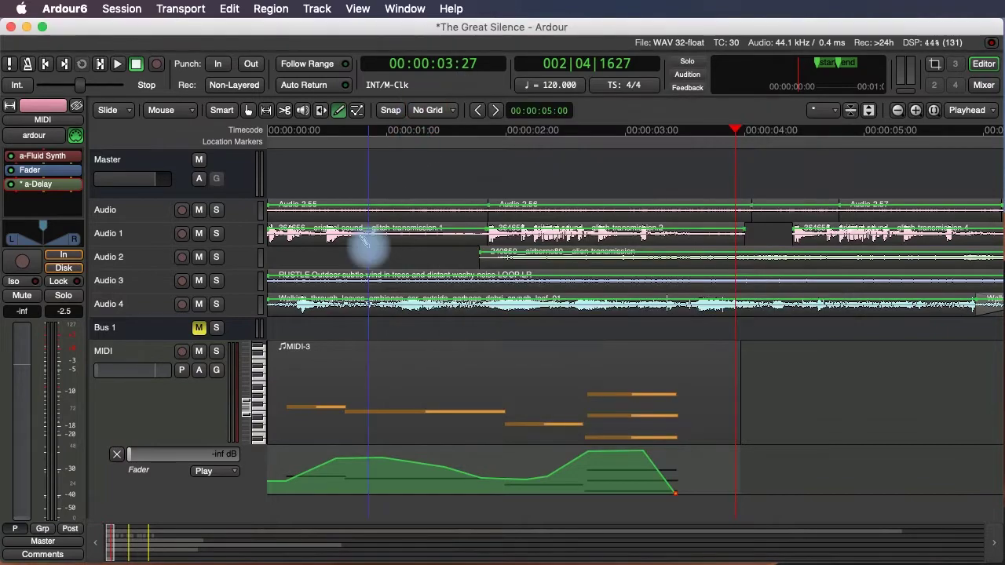
Play from the start to hear the delay on the MIDI notes.
drag(304, 148, 250, 140)
key(space)
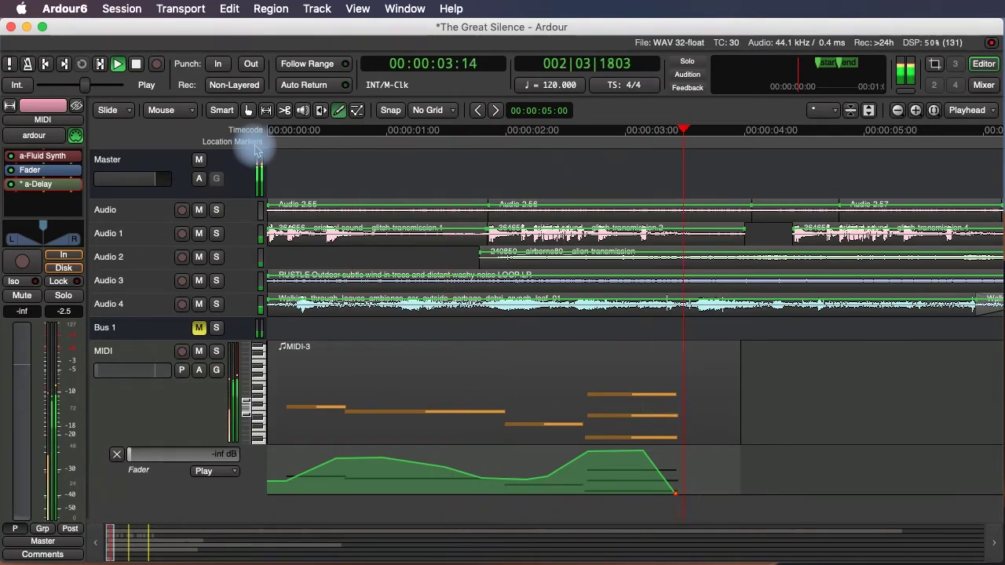
key(space)
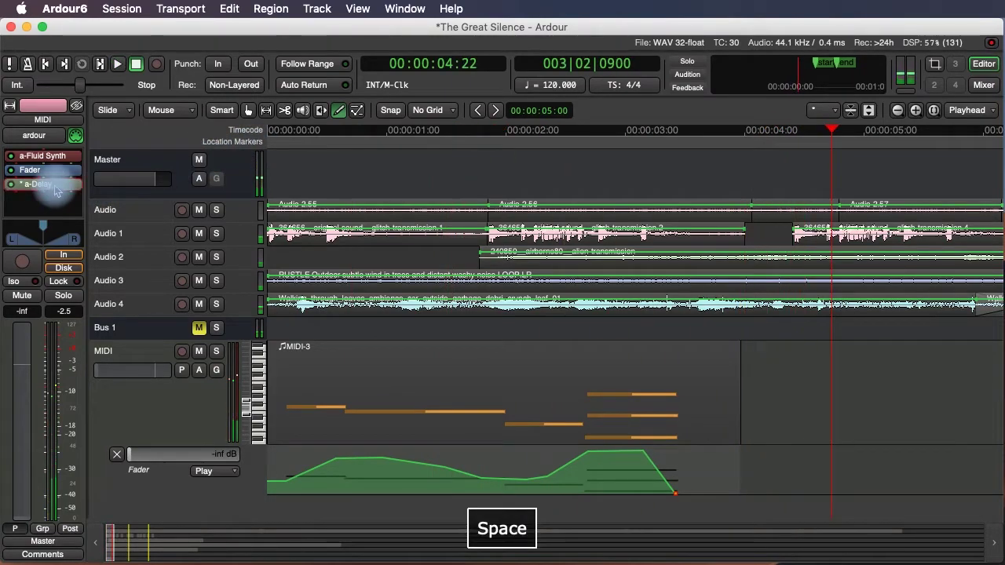
Shorten the MIDI track's a-Delay time to 88.4 ms and set its feedback amount to 9.8%.
double_click(56, 191)
drag(685, 220, 348, 224)
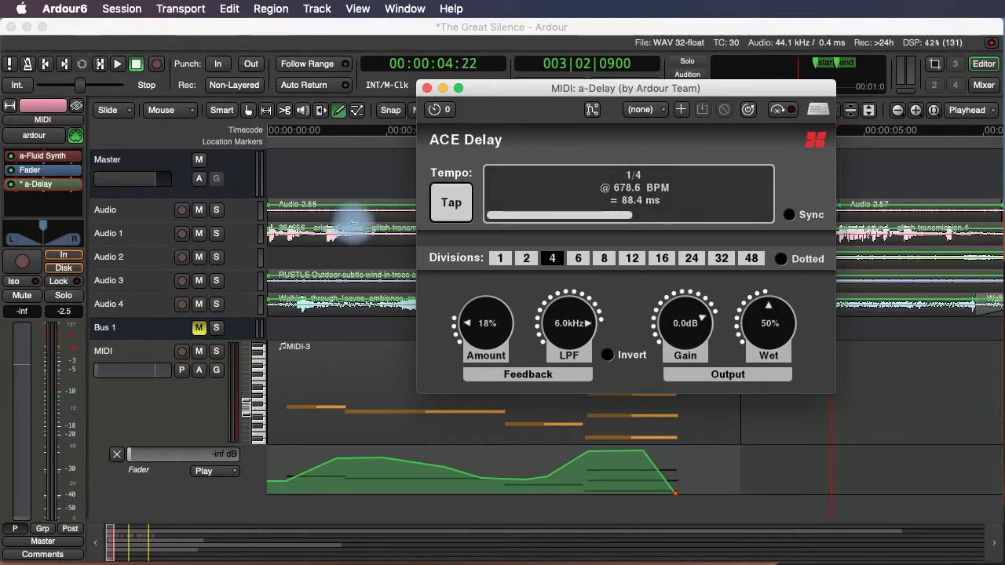
click(468, 321)
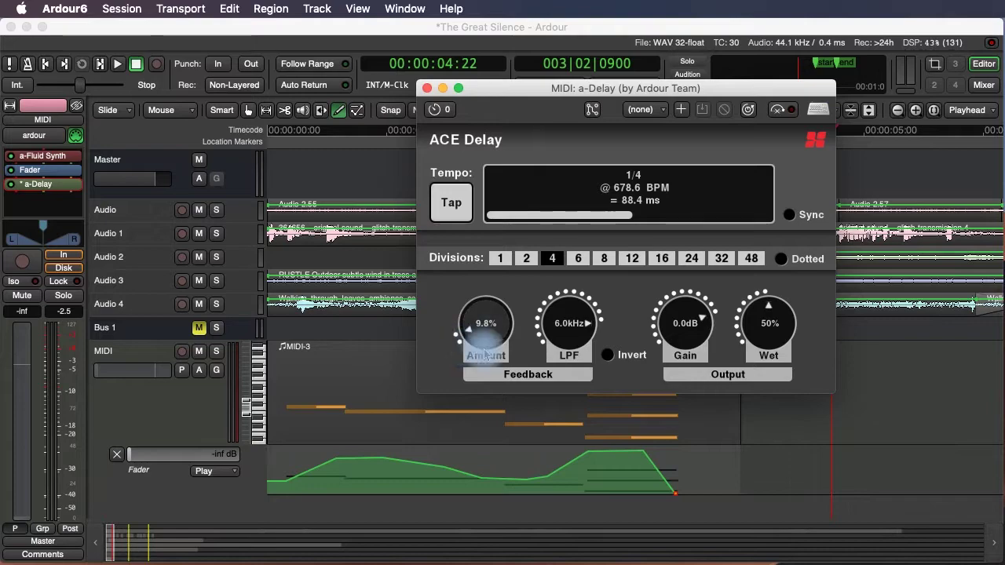
click(427, 88)
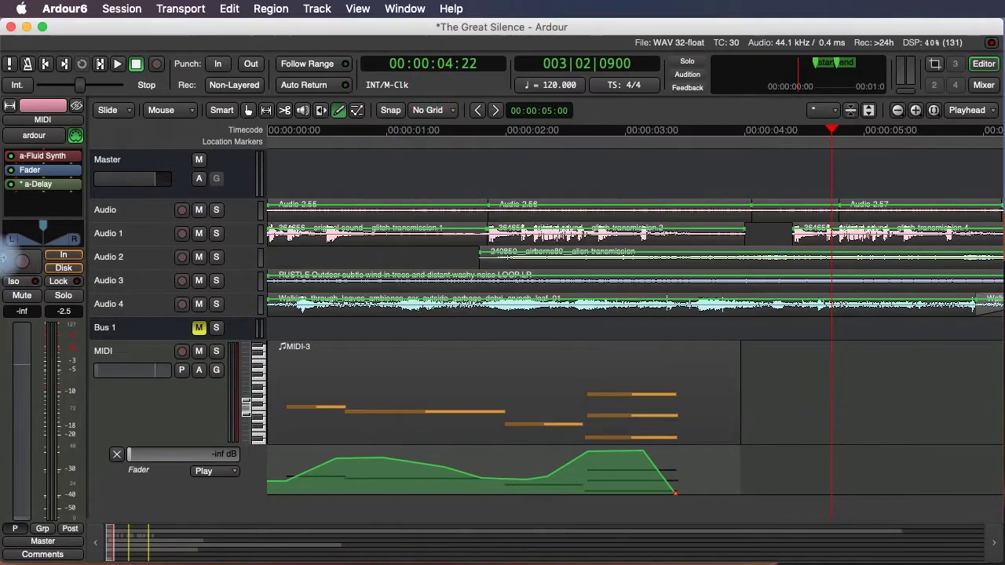
Add the Ardour Team a-Reverb plugin after a-Delay on the MIDI track, with Blend 0.568 and Room Size 1.000.
right_click(51, 203)
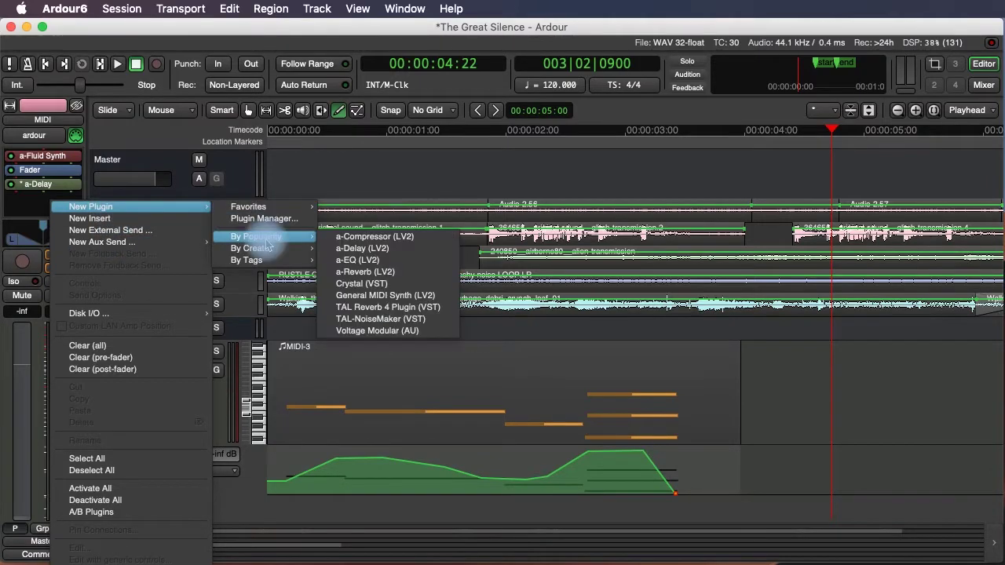
mouse_move(267, 251)
mouse_move(408, 284)
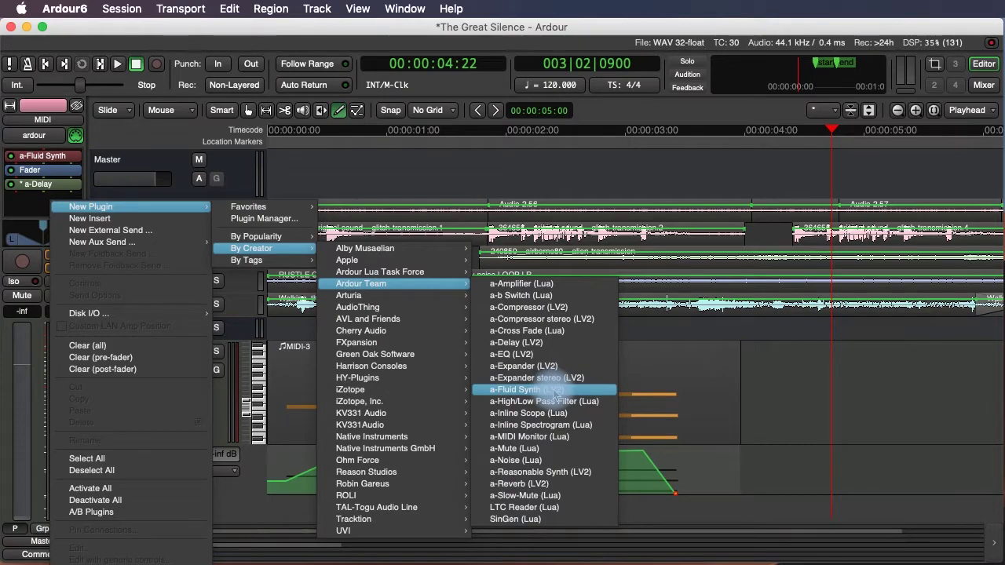
click(559, 484)
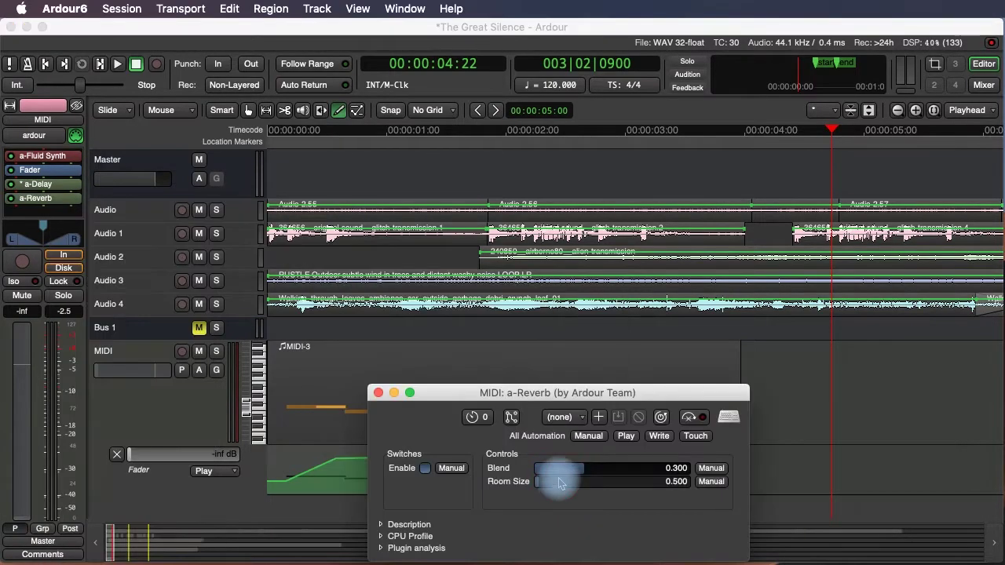
drag(454, 393, 489, 190)
drag(596, 265, 797, 278)
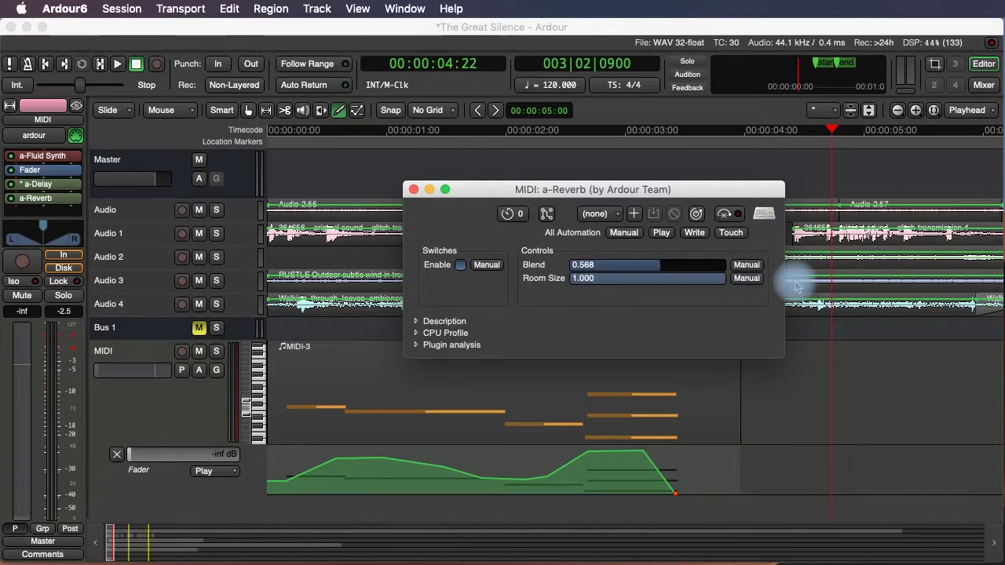
click(414, 189)
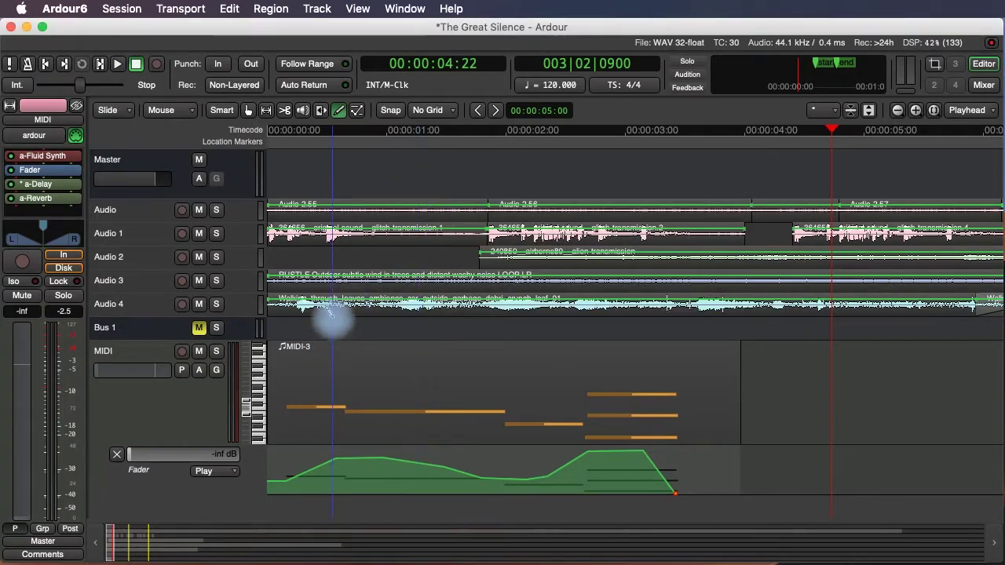
Play from the start to hear the MIDI notes with delay and reverb.
drag(351, 129, 270, 139)
key(space)
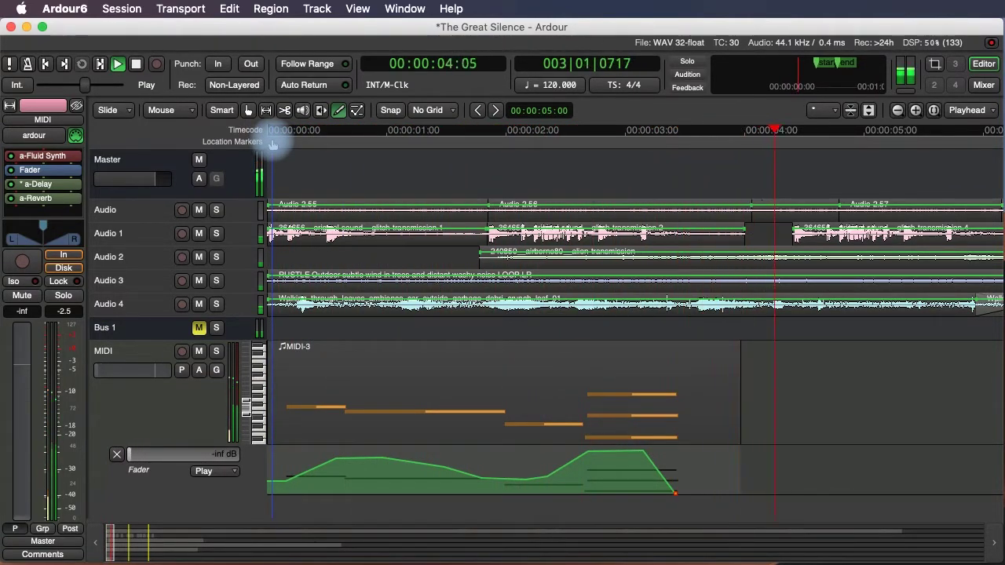
key(space)
Unmute Bus 1 and play the full mix from the start.
click(199, 328)
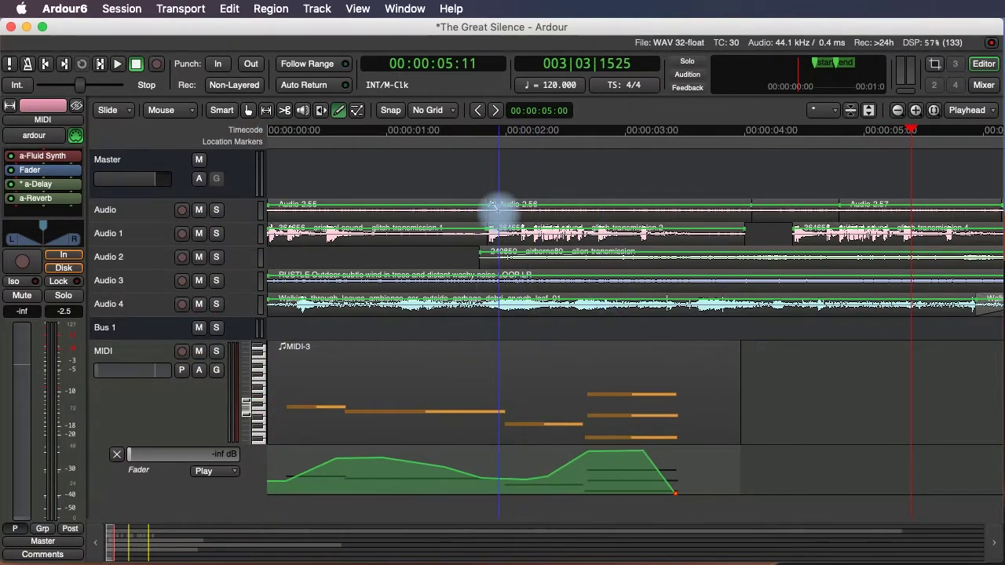
click(398, 131)
click(275, 130)
key(space)
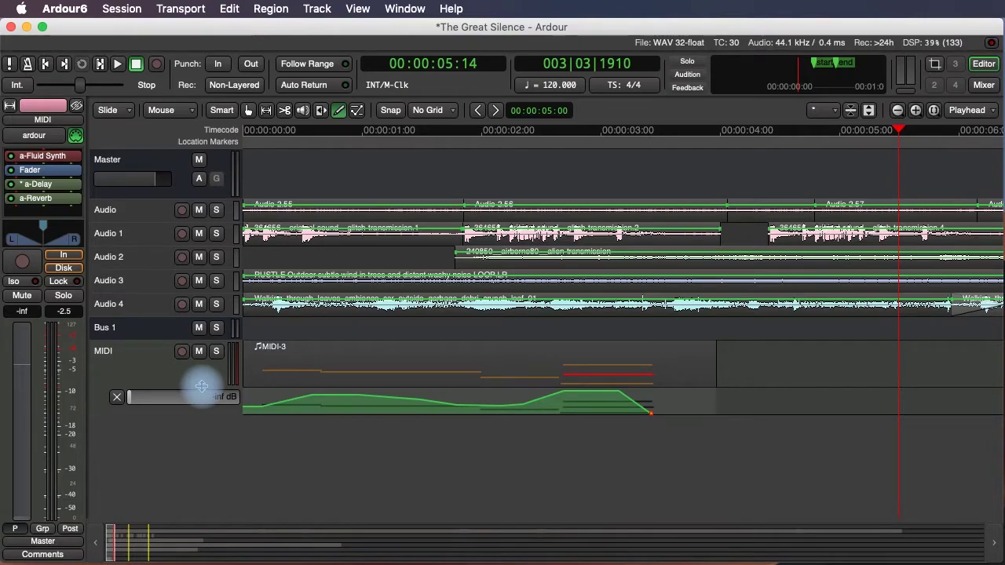
Review the Plugins preferences, including the option to scan for plugins, and close the preferences.
click(65, 9)
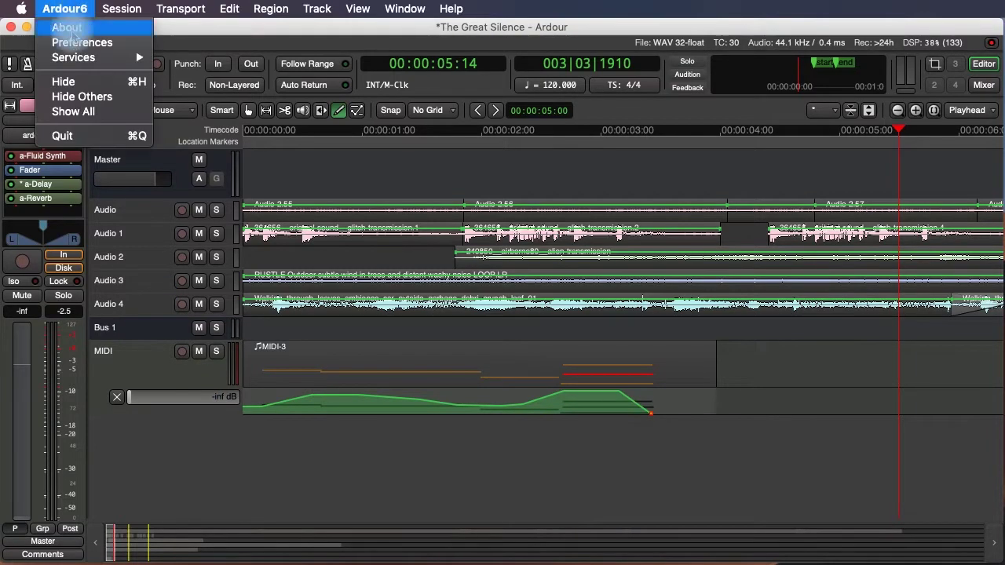
click(73, 43)
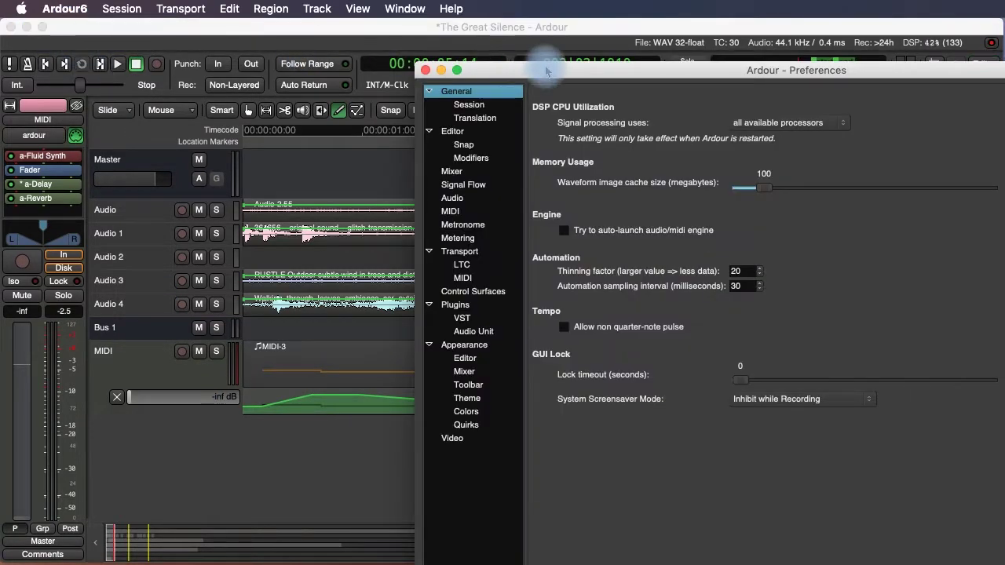
drag(551, 70, 238, 9)
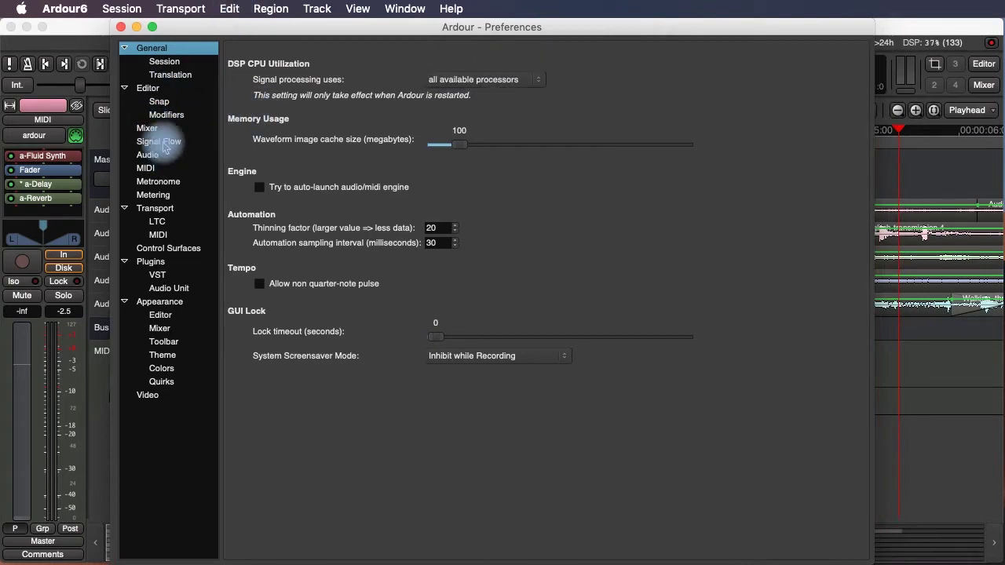
click(151, 262)
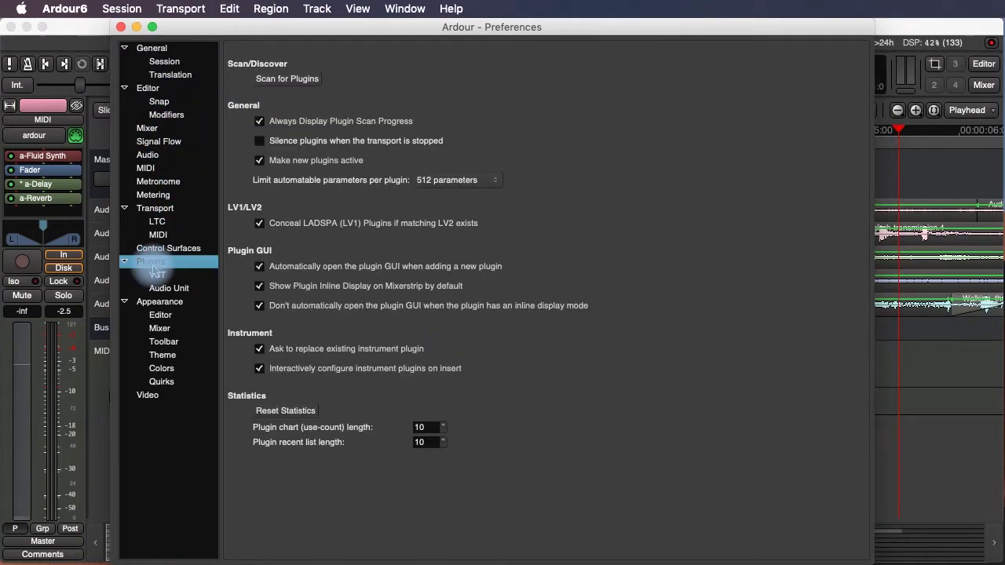
click(307, 81)
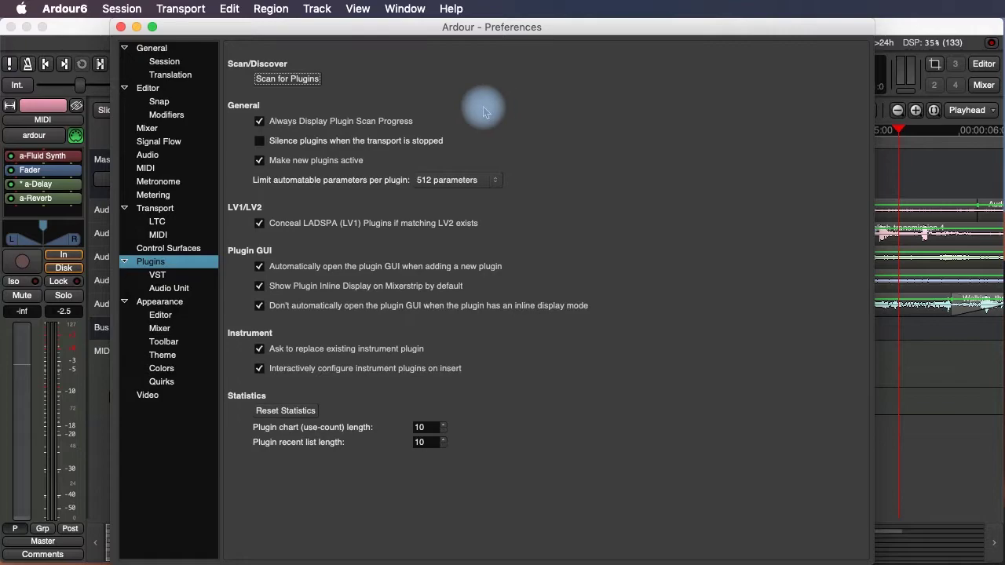
click(120, 26)
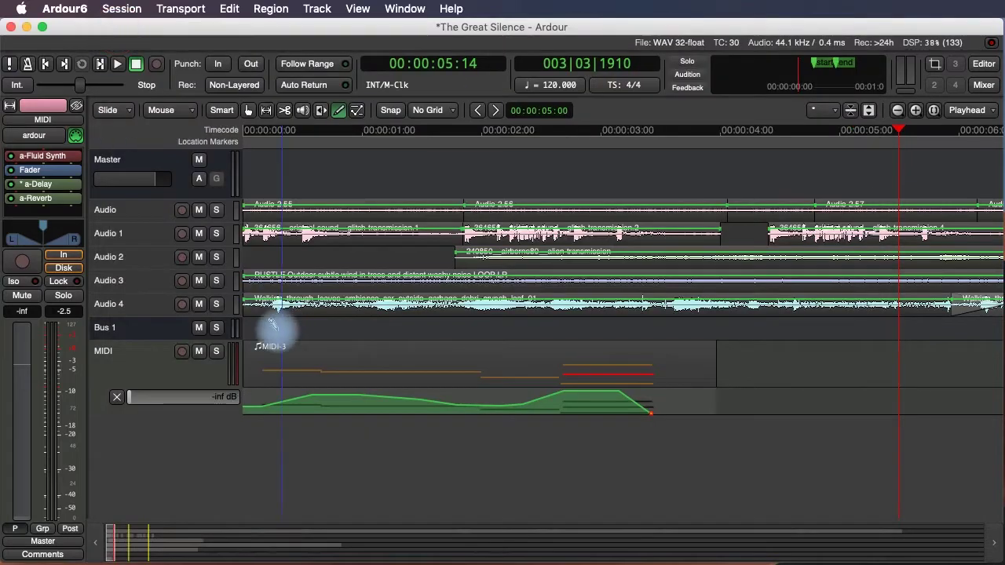
Add a second MIDI track below the first and mute the original MIDI track.
double_click(138, 446)
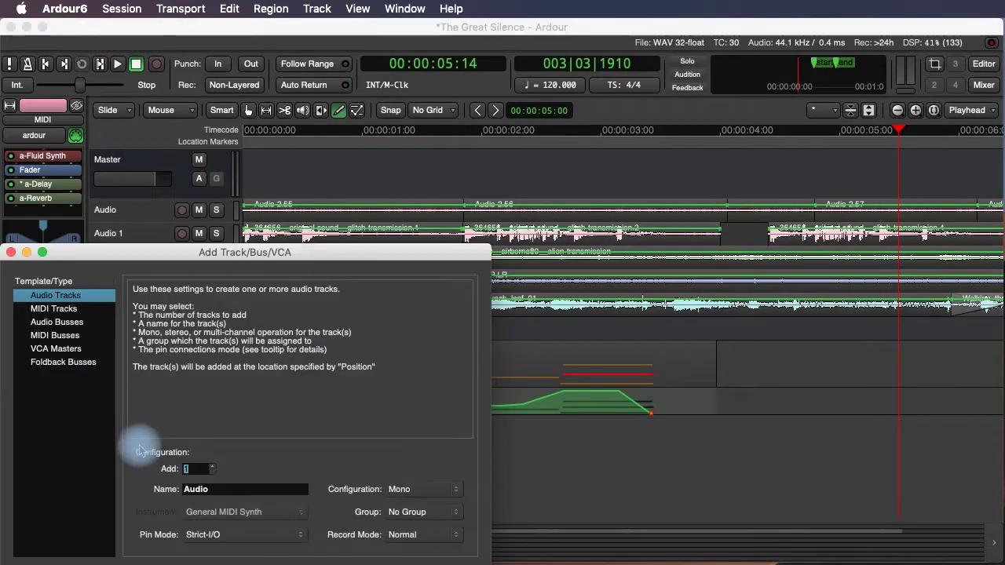
click(56, 309)
key(Return)
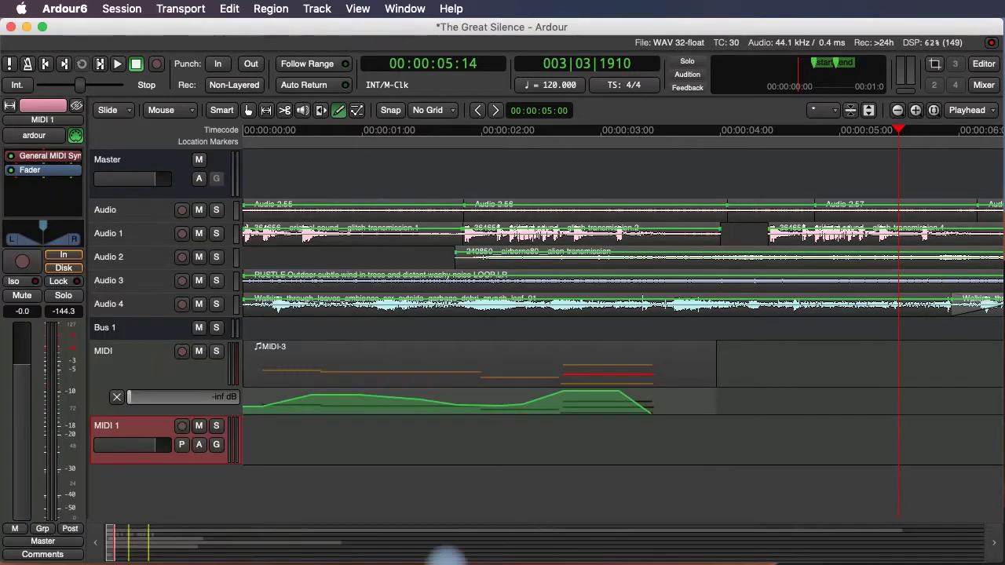
click(199, 351)
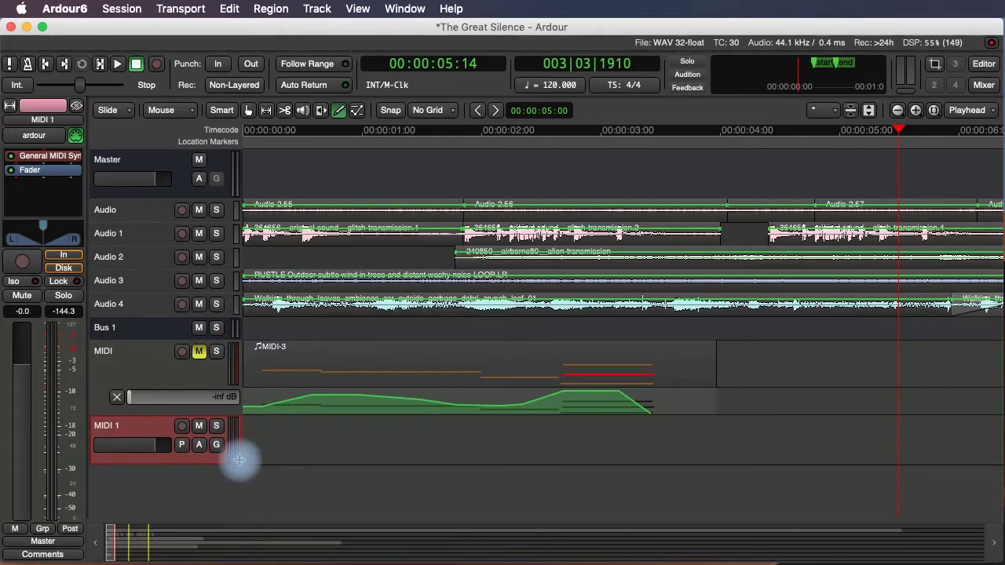
Replace General MIDI Synth on the MIDI 1 track with the TAL-NoiseMaker (VST) instrument.
right_click(43, 161)
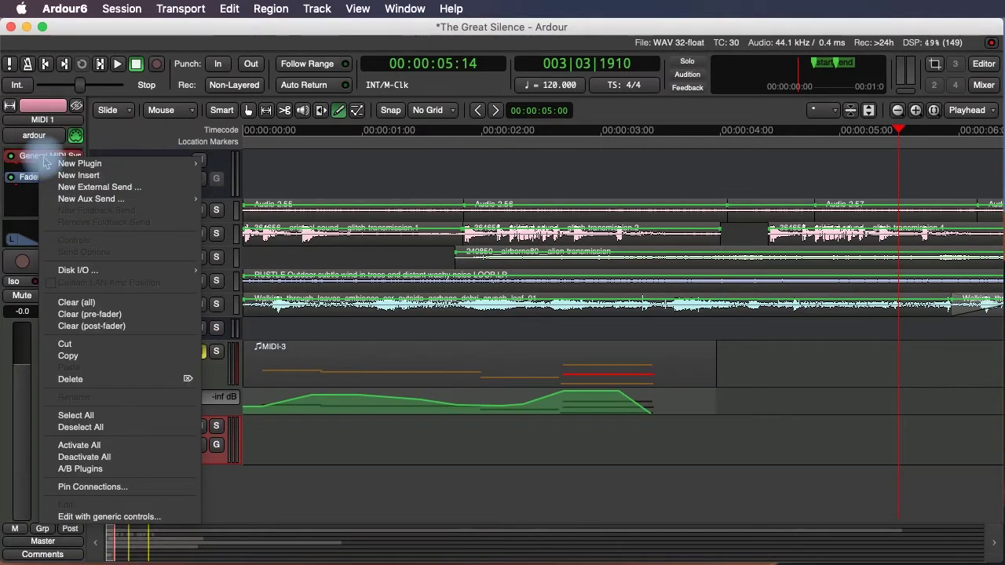
mouse_move(86, 163)
mouse_move(241, 206)
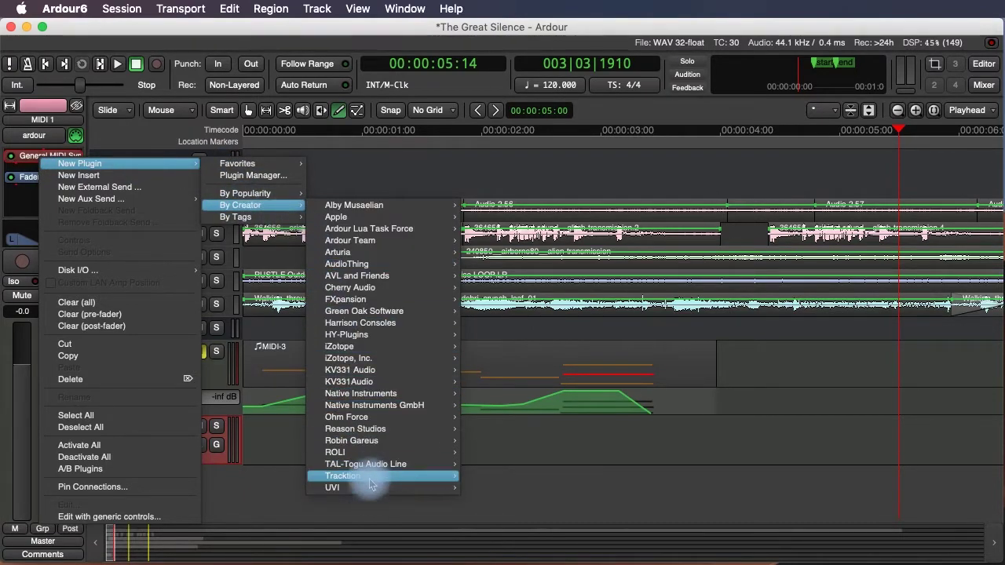
mouse_move(377, 469)
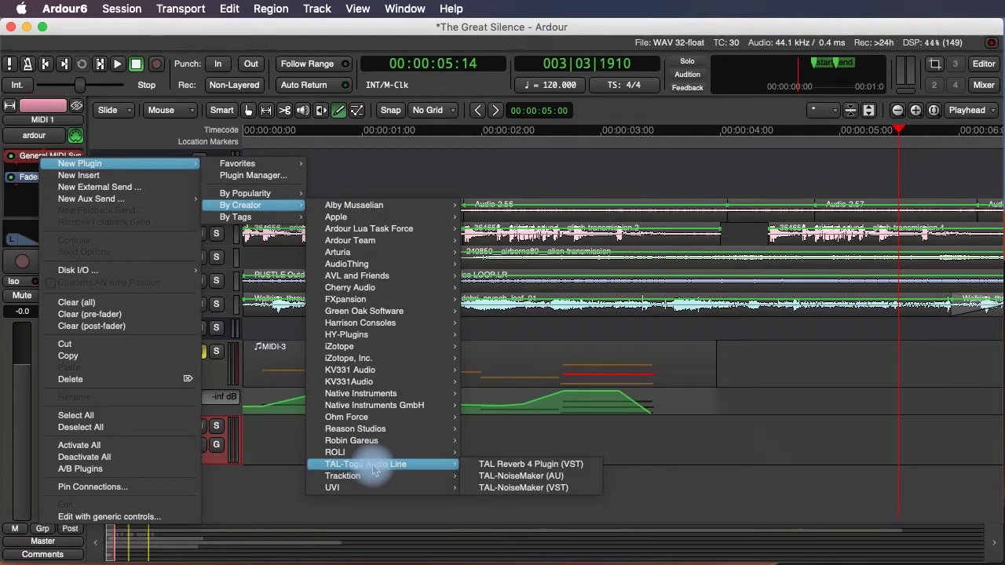
click(537, 488)
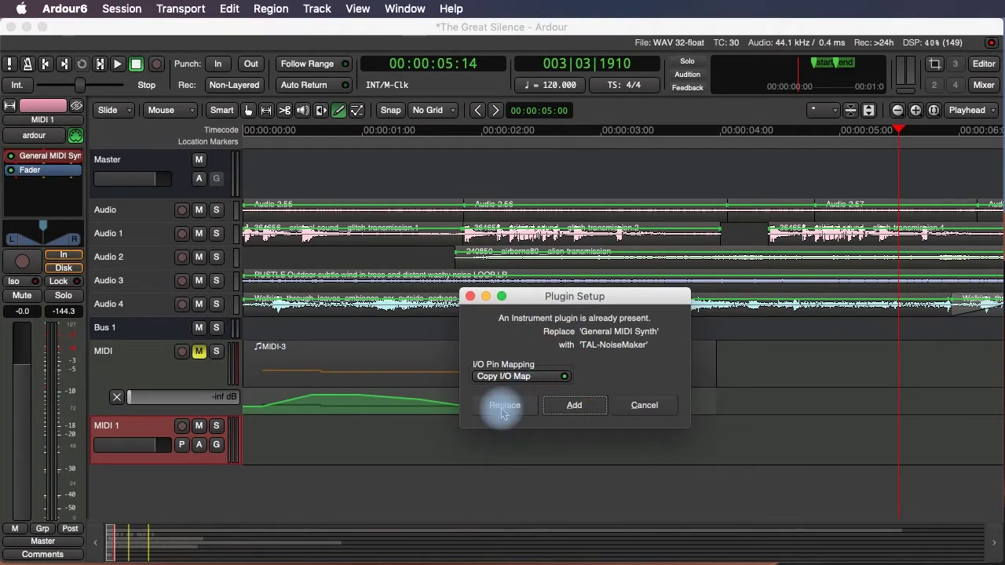
click(504, 409)
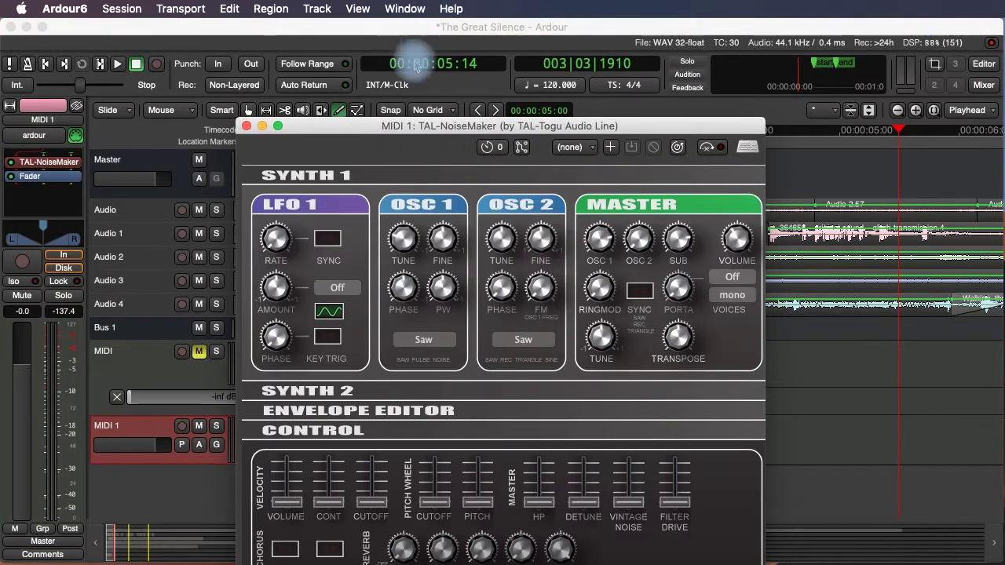
Load the ARP Infected TAL preset in TAL-NoiseMaker and move its window clear of the track headers.
drag(403, 126, 422, 6)
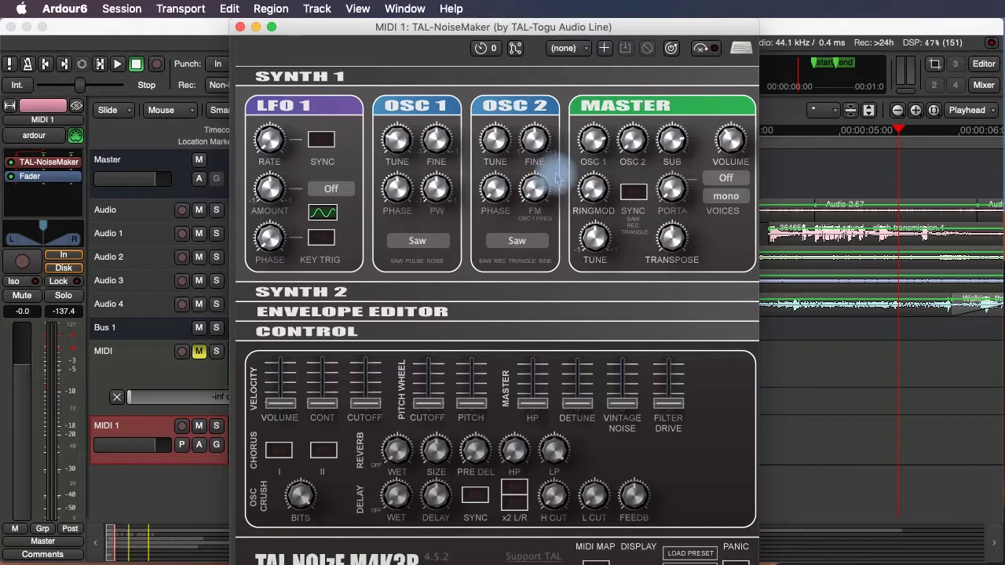
click(585, 48)
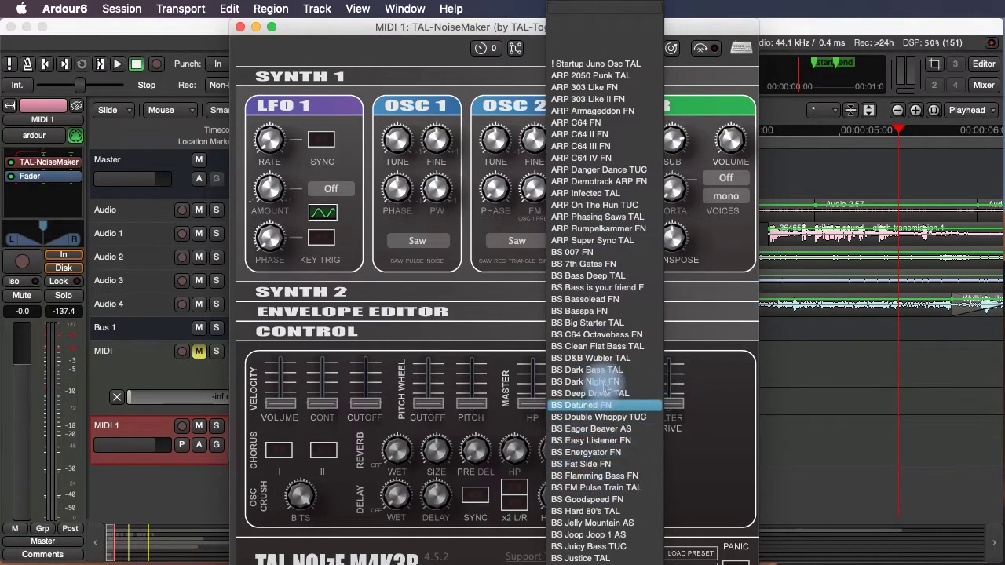
click(620, 193)
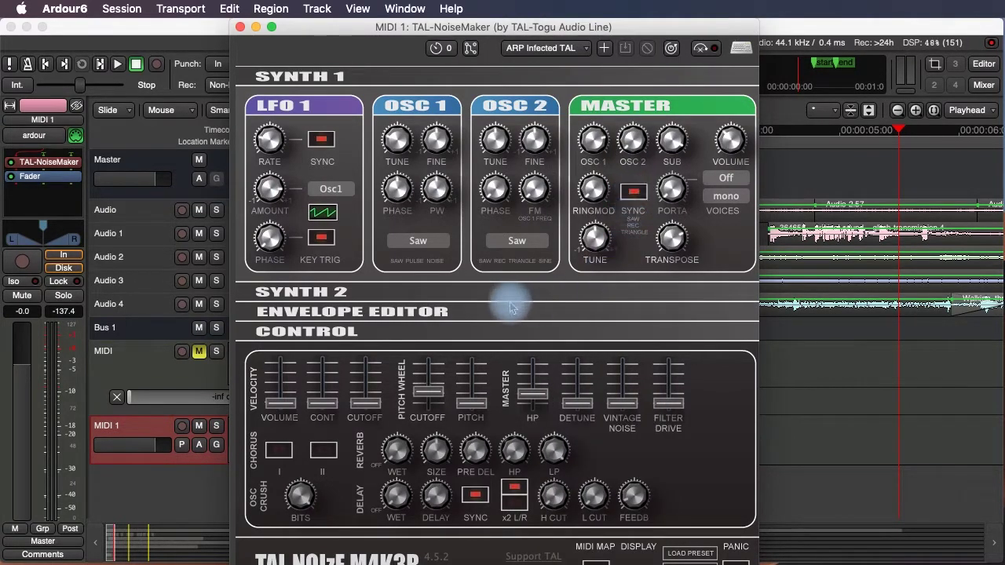
drag(344, 31, 568, 30)
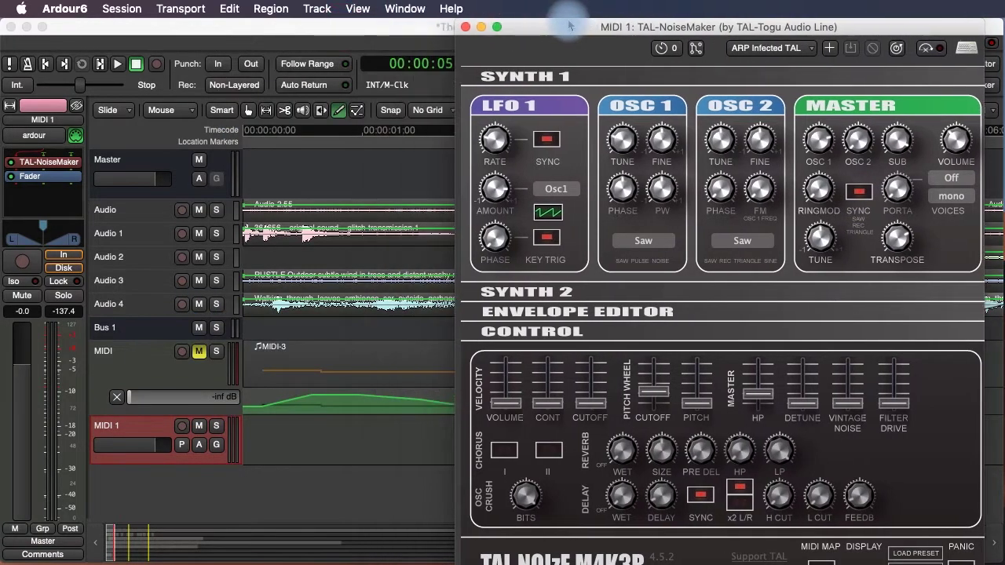
Enlarge the MIDI 1 track to reveal its piano keyboard, widen the note range, and play several test notes.
click(202, 464)
scroll(201, 522, down, 3)
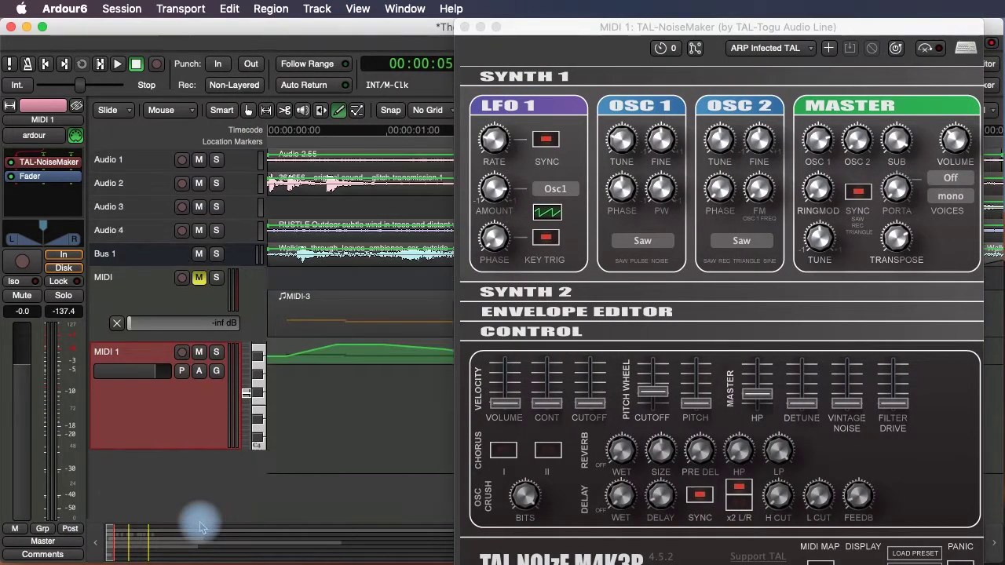
click(265, 414)
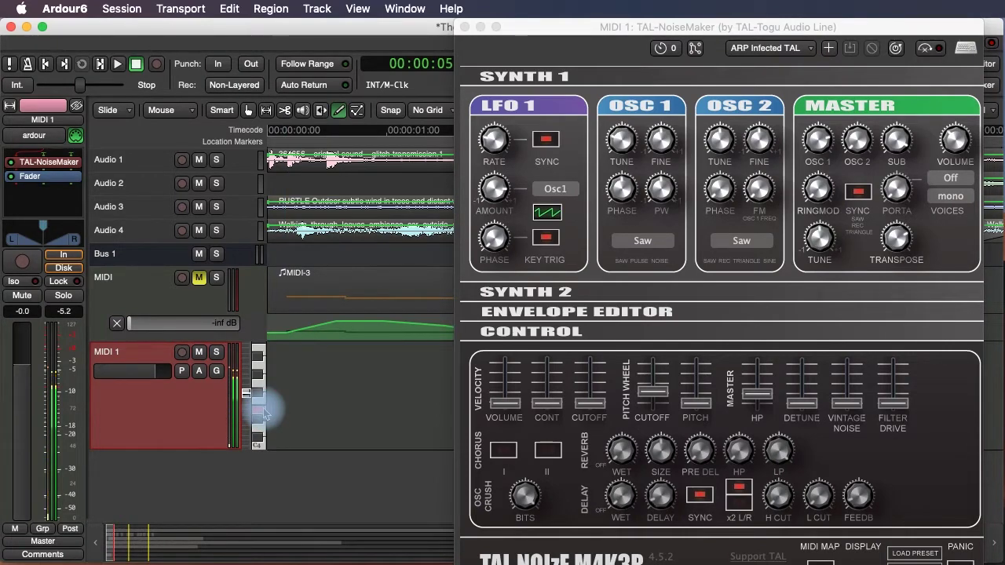
drag(265, 415, 236, 407)
click(261, 432)
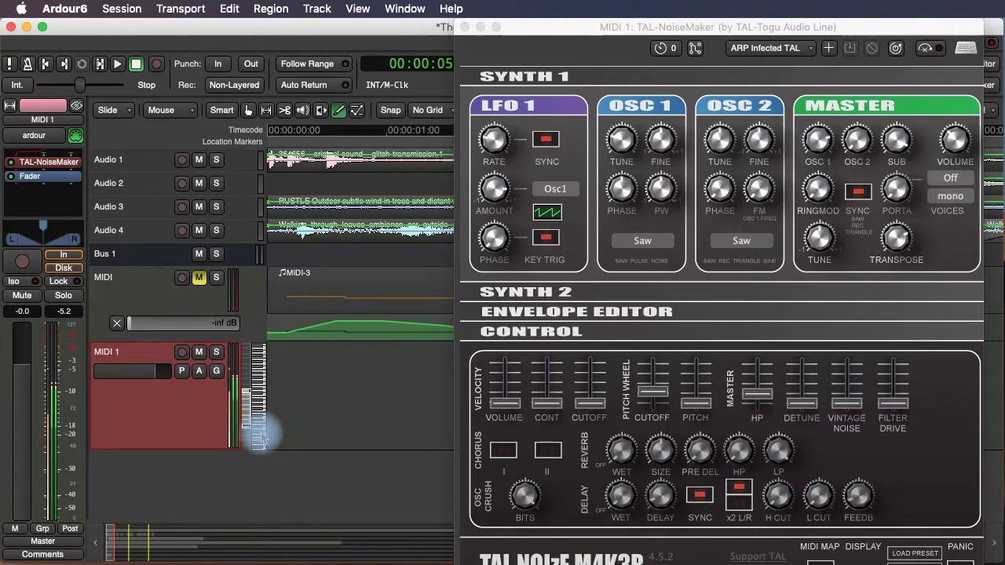
click(259, 426)
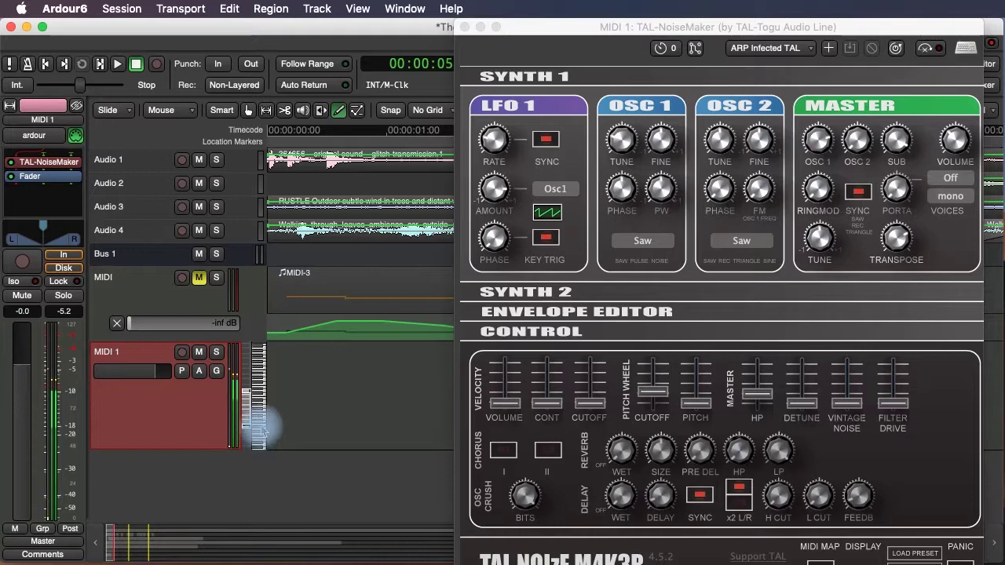
click(266, 420)
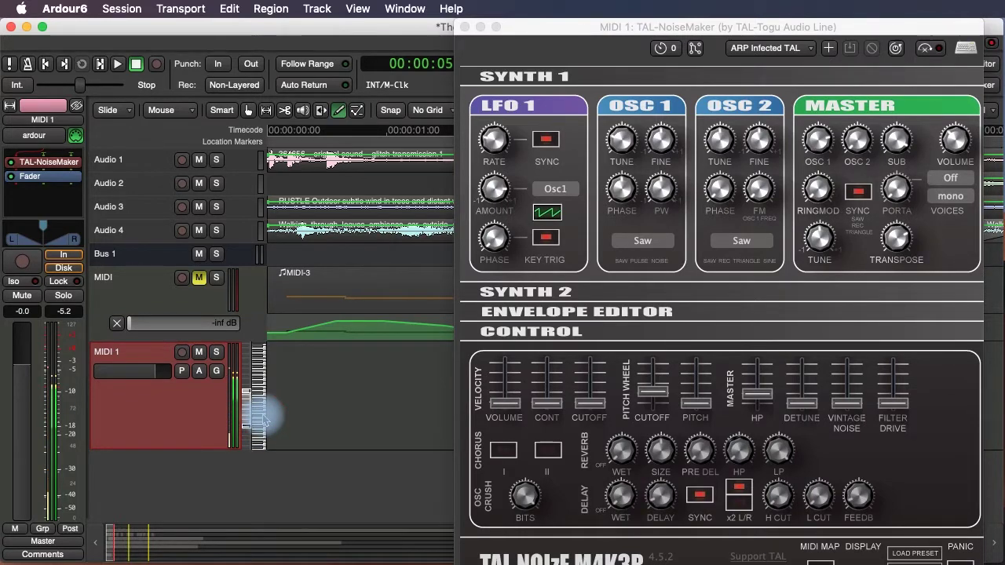
Load the BS Dark Bass TAL preset and audition it with a note on the MIDI 1 keyboard.
click(768, 48)
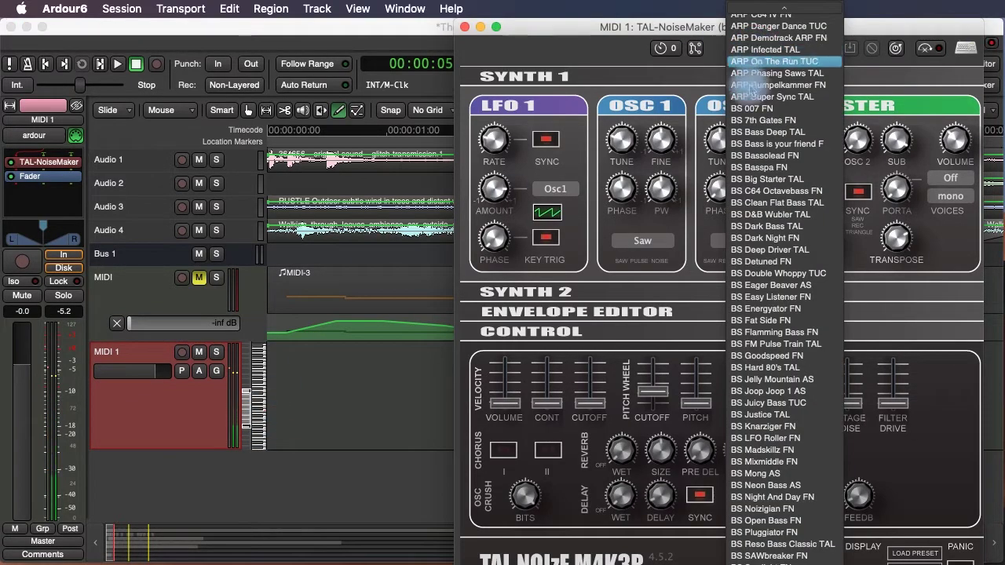
click(767, 226)
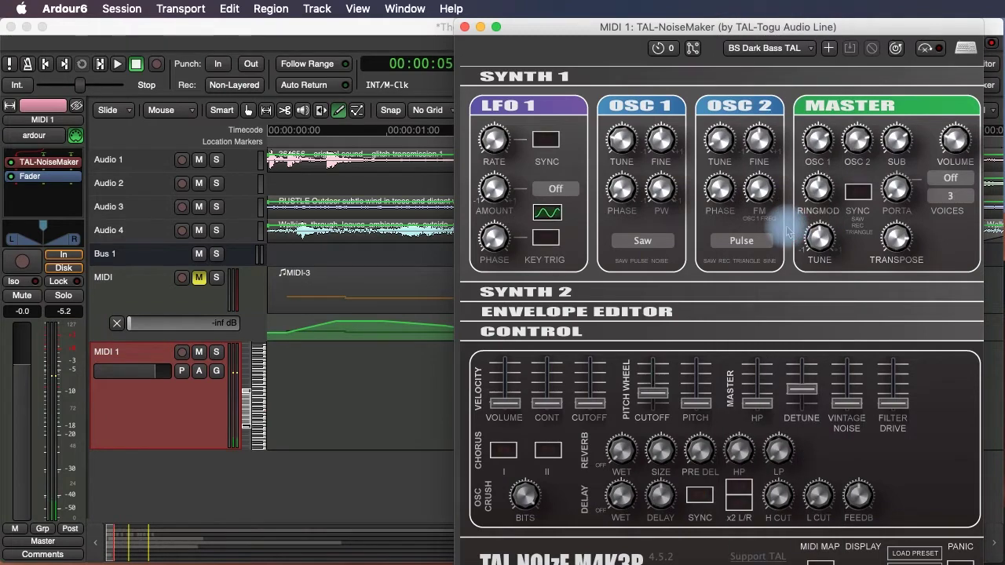
click(262, 425)
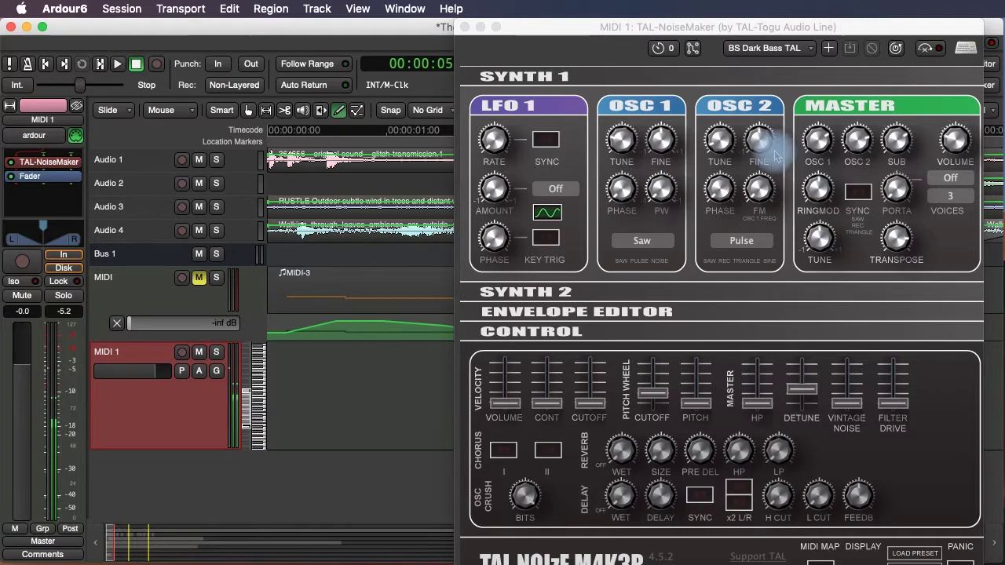
Load the CH Open Mind FN preset and audition it with low and high notes on the MIDI 1 keyboard.
click(765, 48)
click(765, 48)
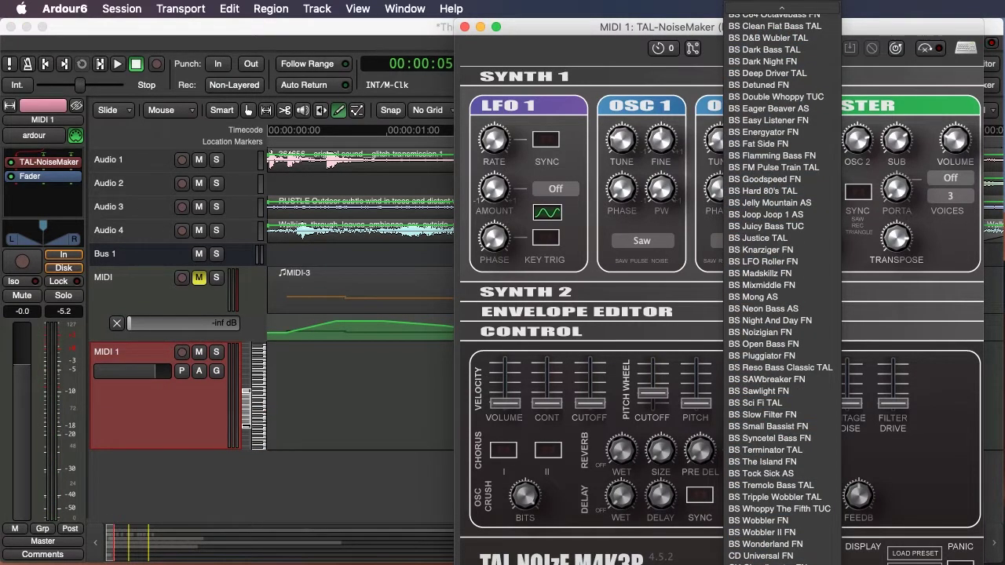
click(761, 559)
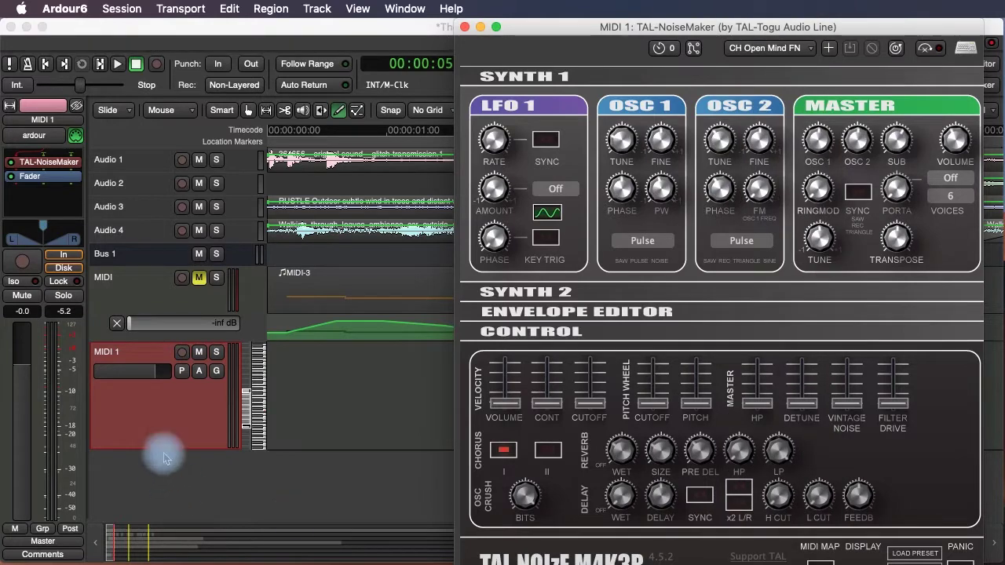
click(262, 426)
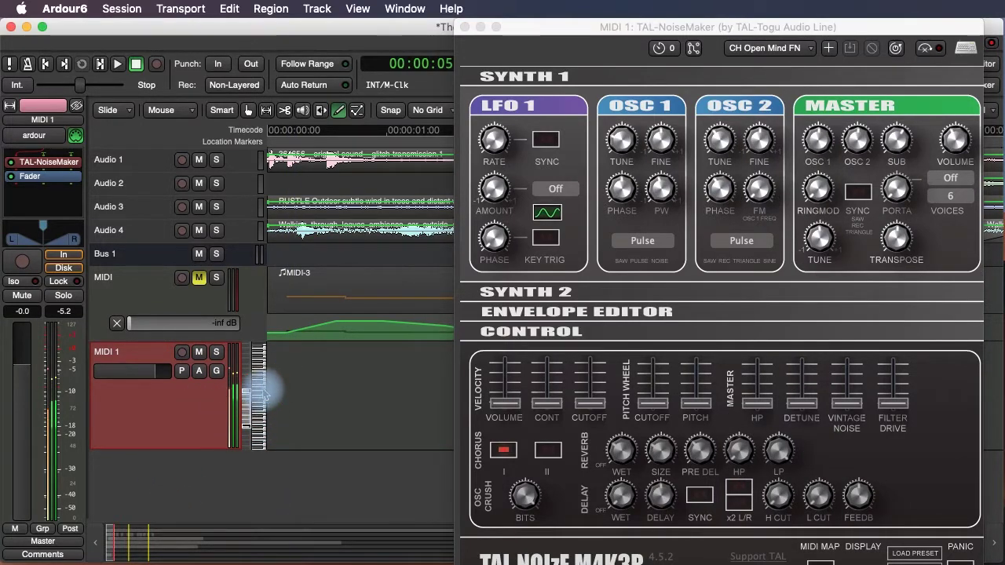
click(263, 363)
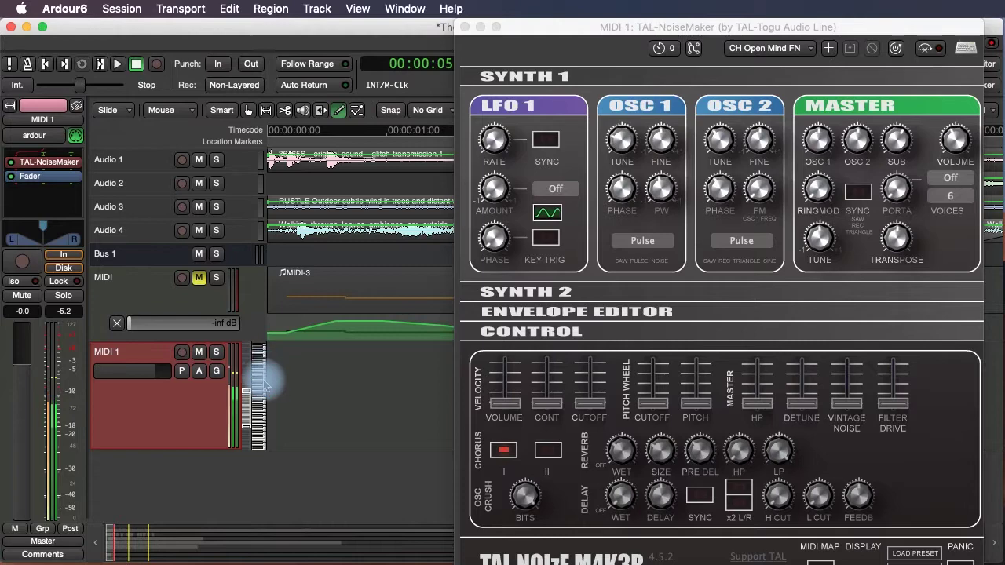
Load the FX Alien Storm TAL preset and audition it on the MIDI 1 keyboard.
click(741, 48)
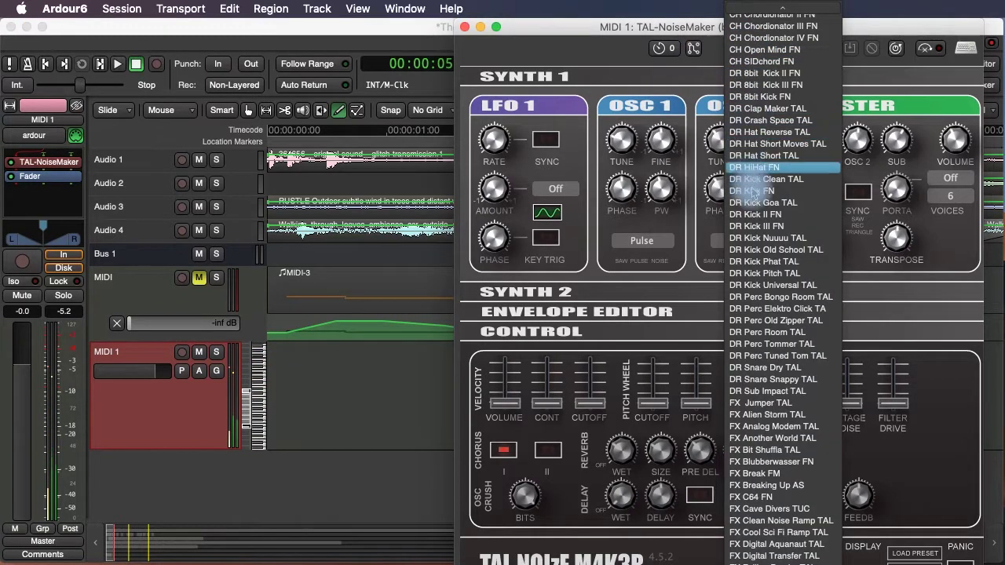
click(761, 415)
click(253, 405)
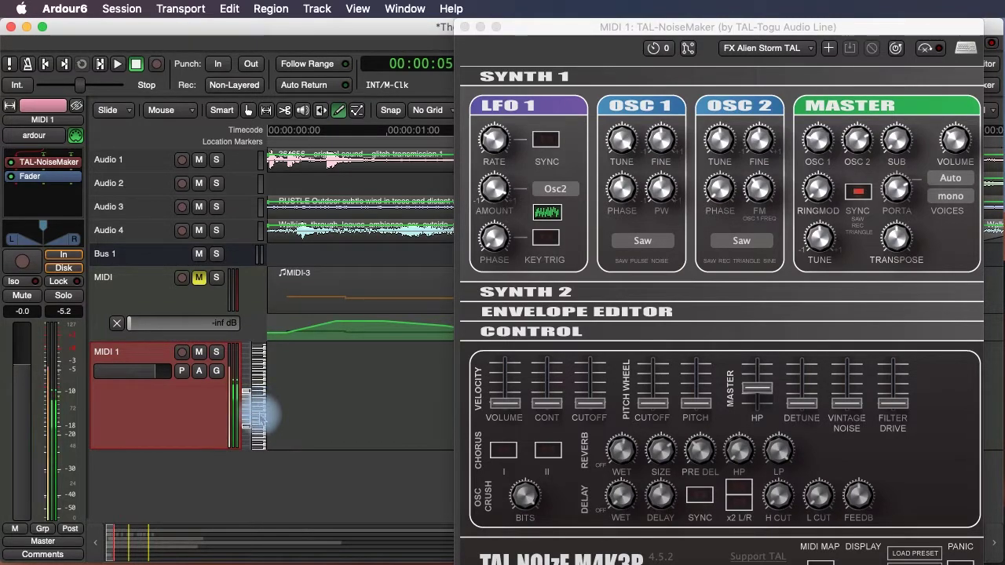
Load the KB Piano House TAL preset and play test notes on the MIDI 1 keyboard.
click(760, 48)
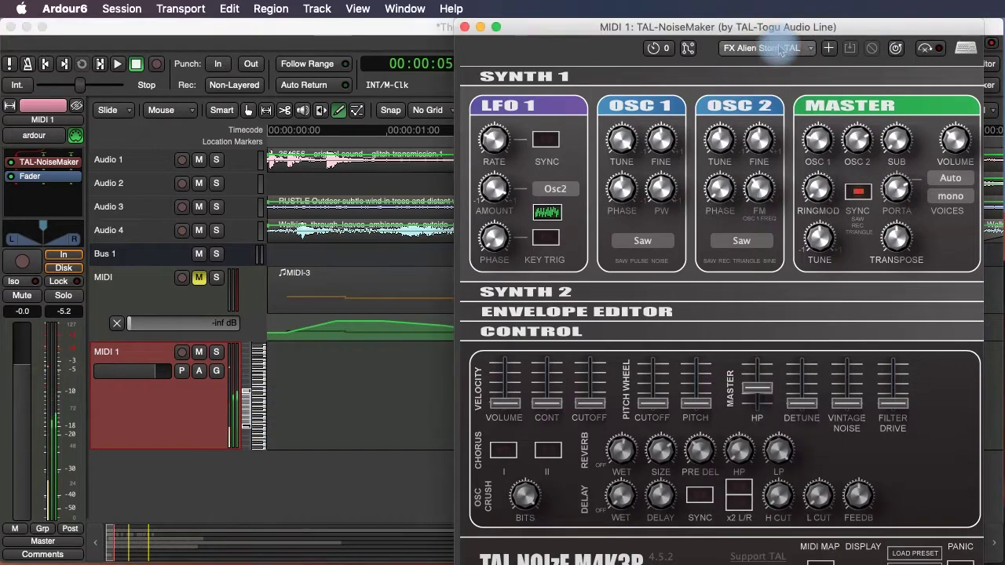
click(761, 47)
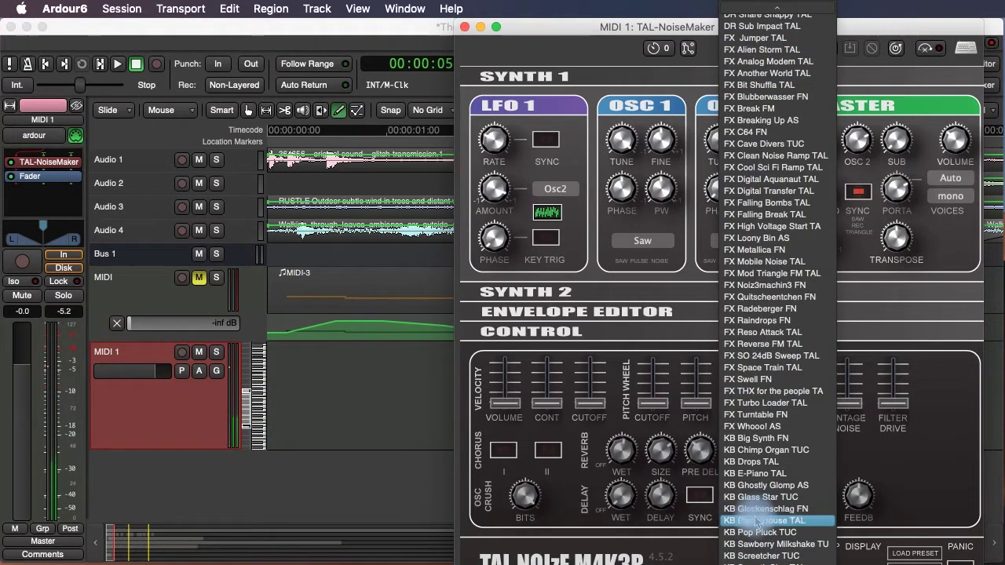
click(758, 521)
click(255, 375)
mouse_move(255, 376)
mouse_down()
mouse_move(251, 416)
mouse_move(256, 375)
mouse_up()
Switch to the LD Fuzzy Cargo TAL preset and on to LD The Colour Purple AS, auditioning the latter on the MIDI 1 keyboard.
click(760, 48)
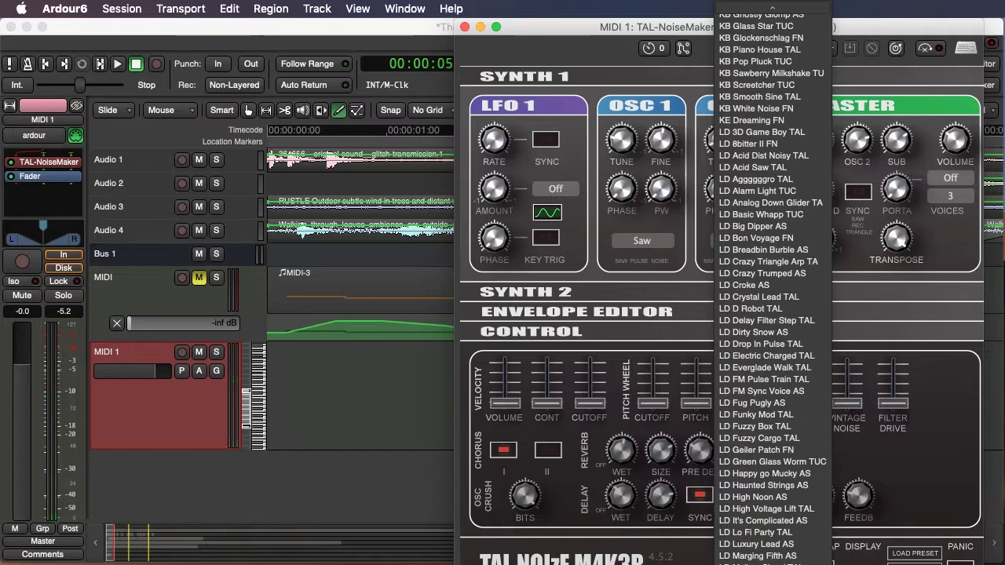
click(766, 438)
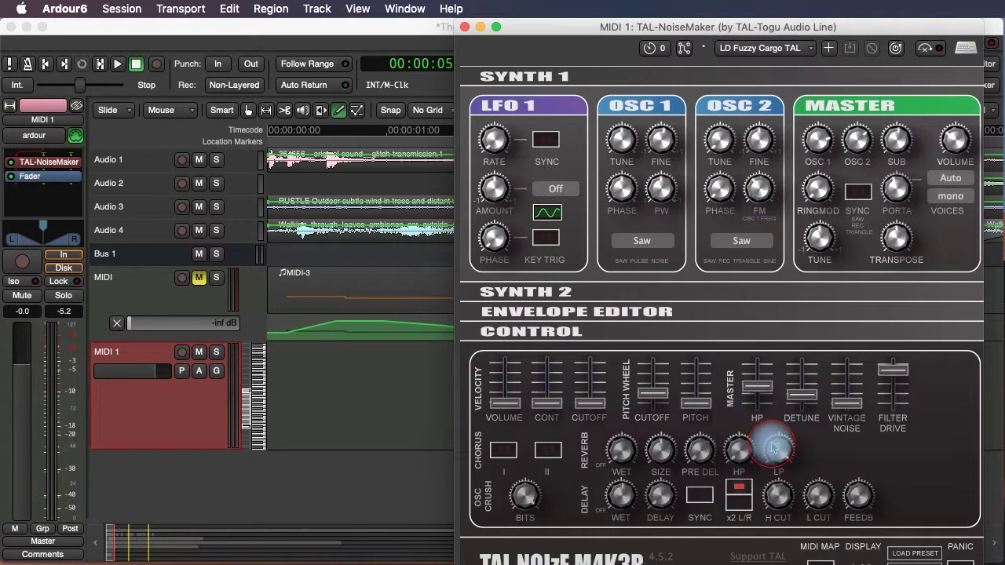
click(760, 48)
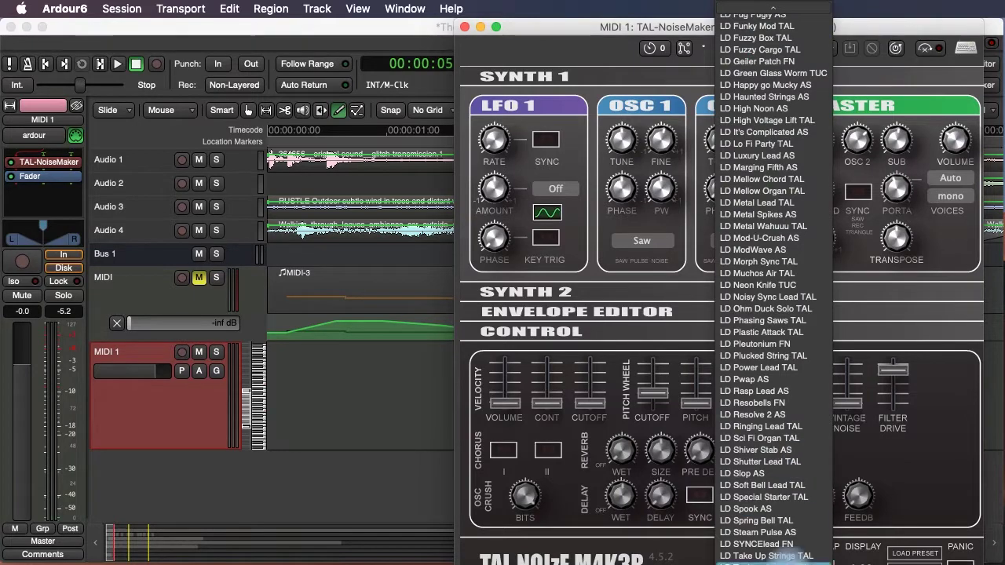
click(766, 558)
click(255, 400)
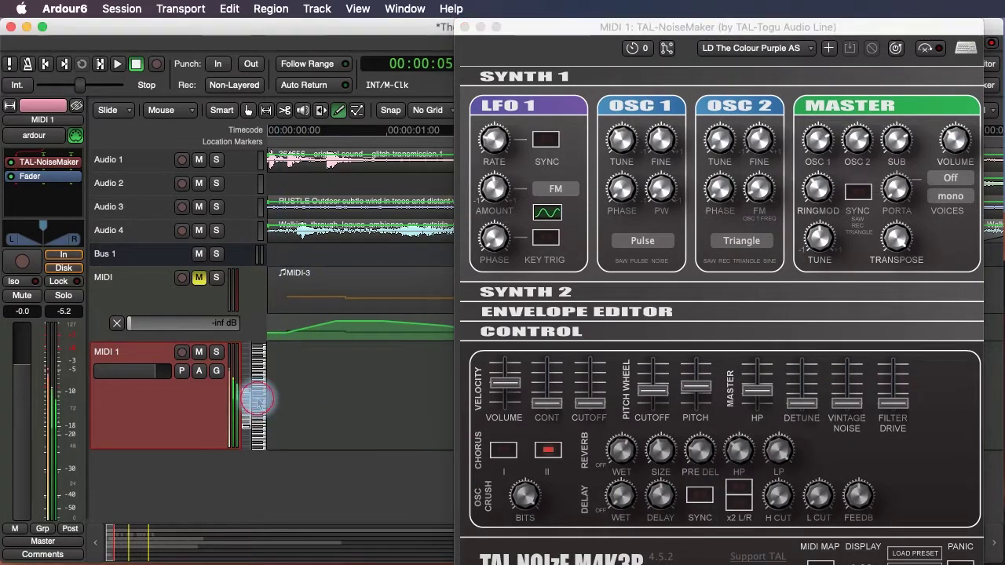
click(262, 416)
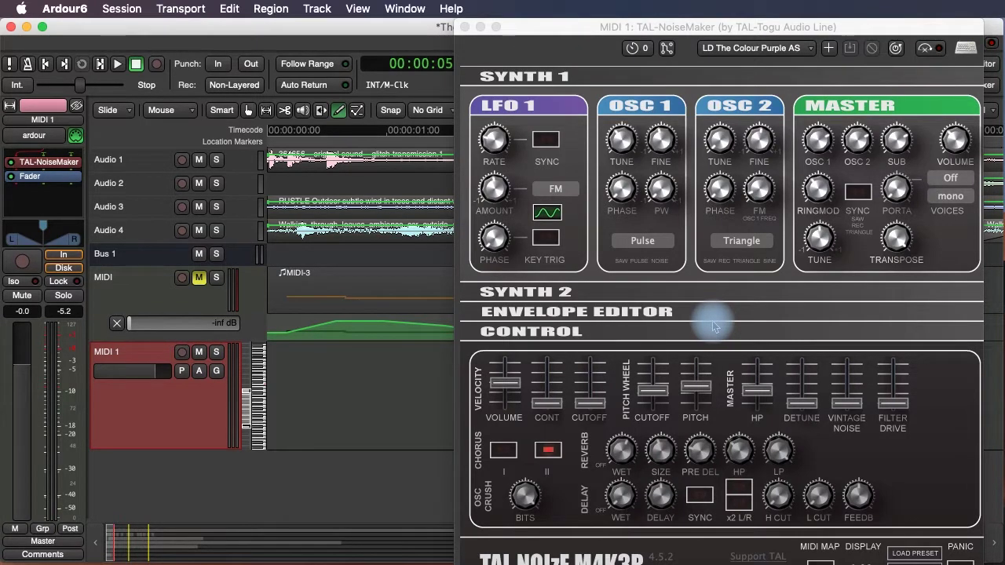
Bring the synth window back toward the middle and examine its Synth 2, Control and Envelope Editor sections, collapsing them again.
drag(598, 25, 435, 25)
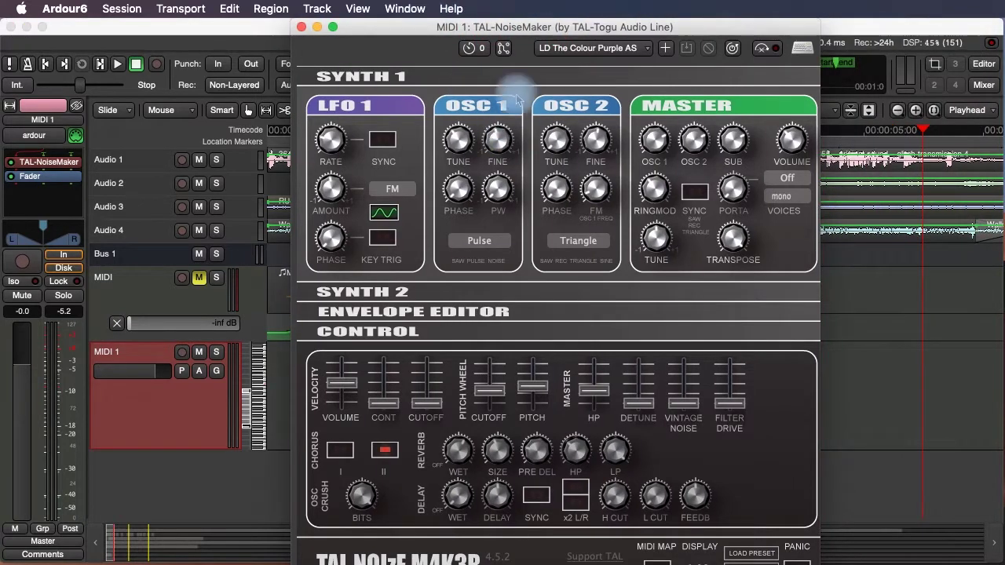
click(468, 296)
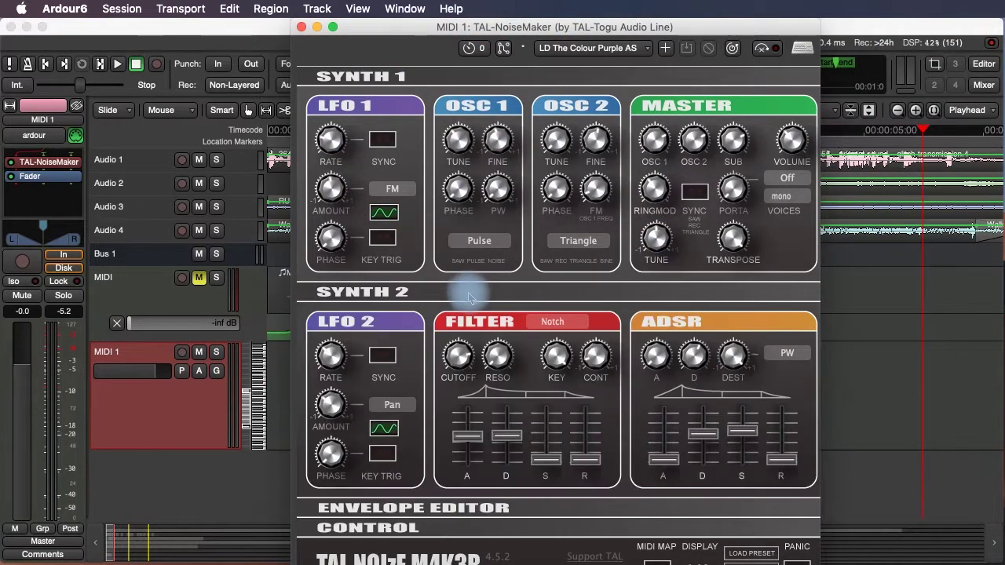
click(469, 296)
click(460, 330)
click(461, 330)
click(465, 314)
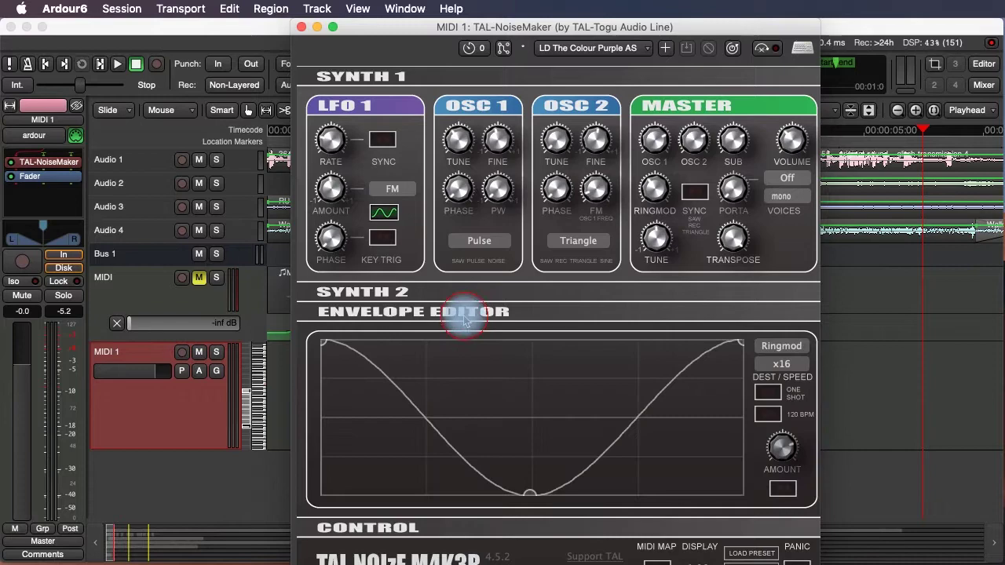
click(467, 314)
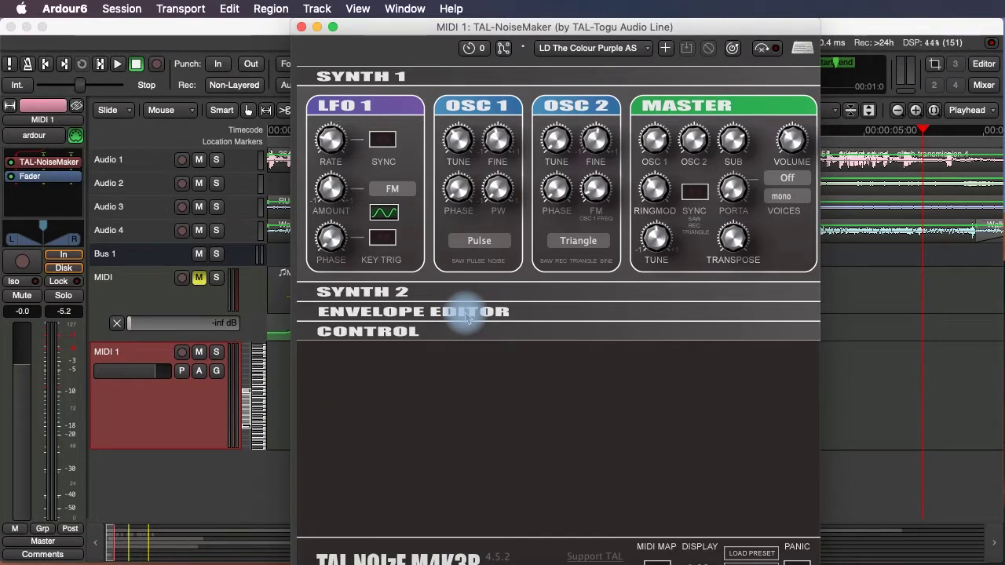
click(512, 28)
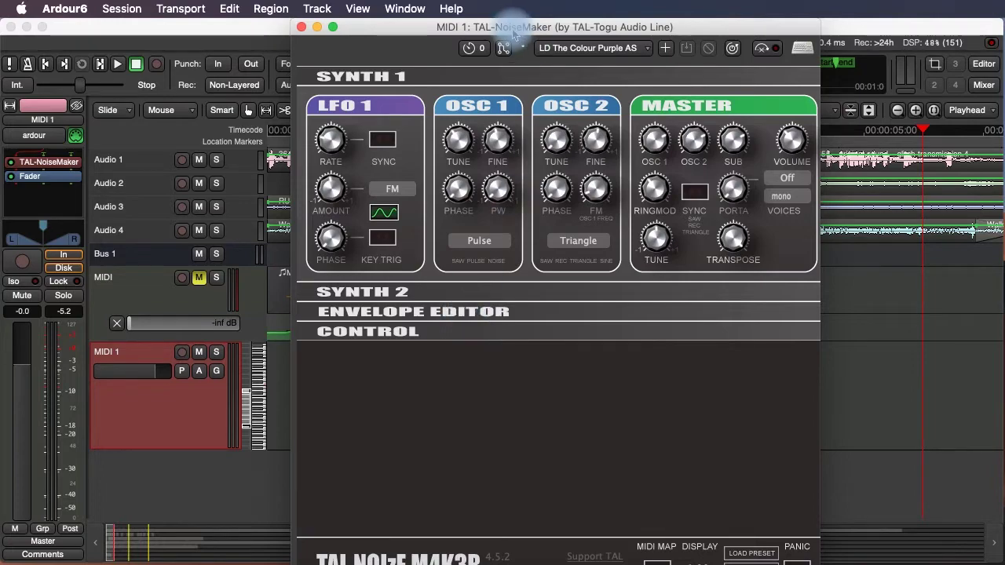